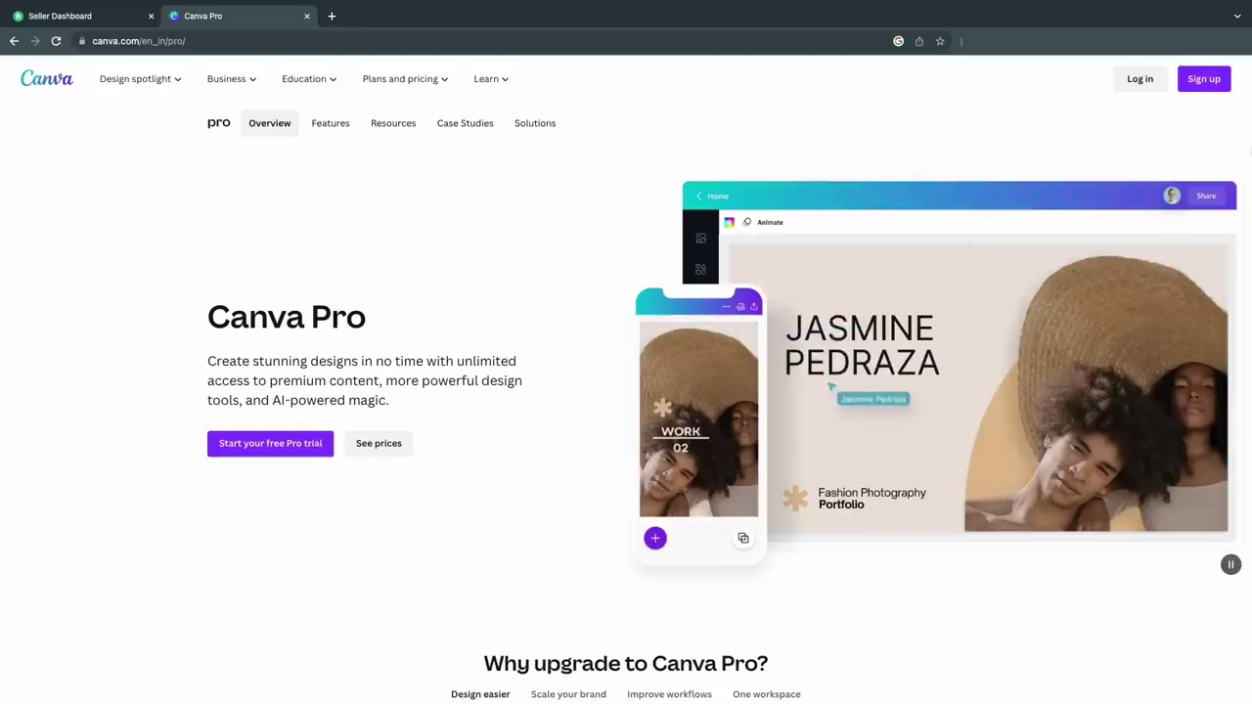
Start the free Canva Pro trial and continue with the listed Google account.
click(263, 445)
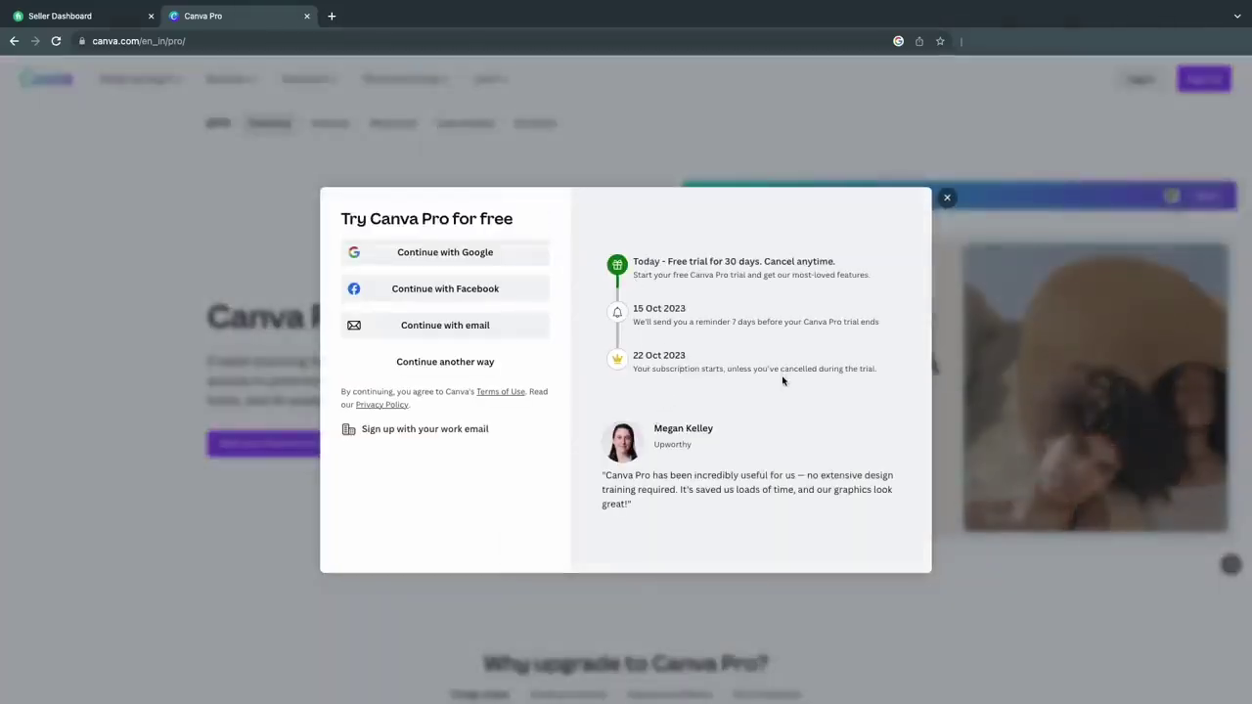
click(453, 252)
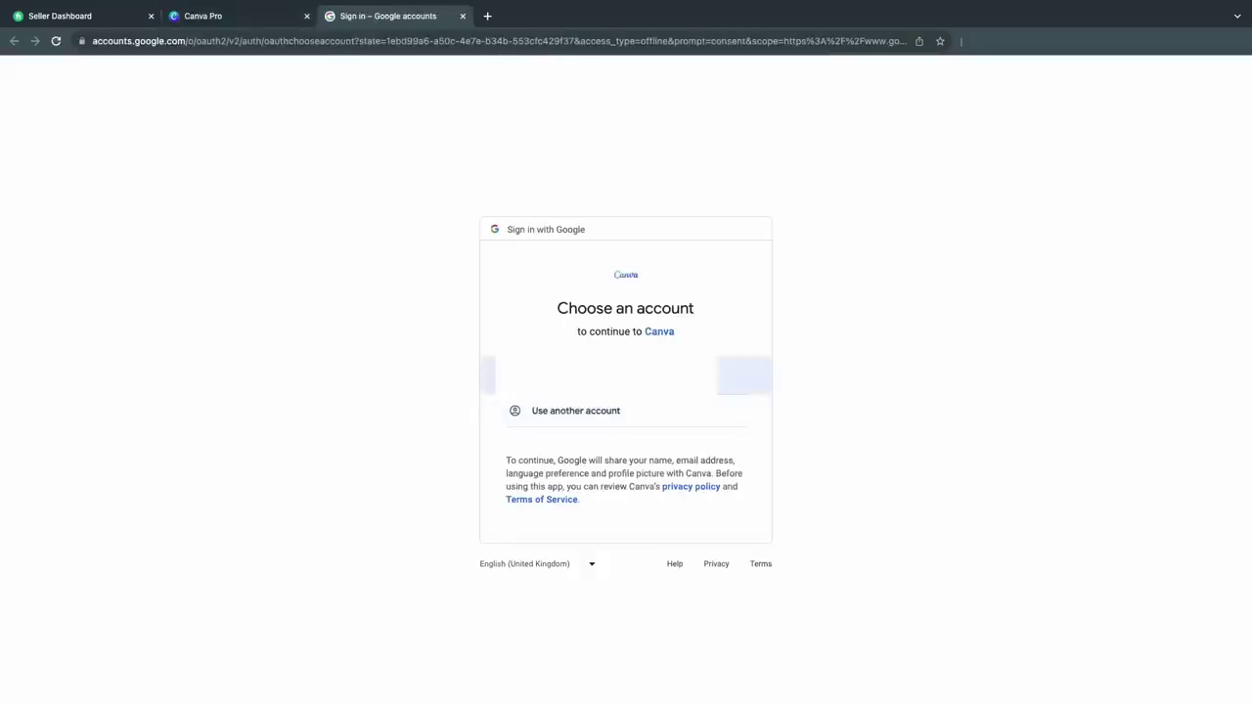
click(606, 375)
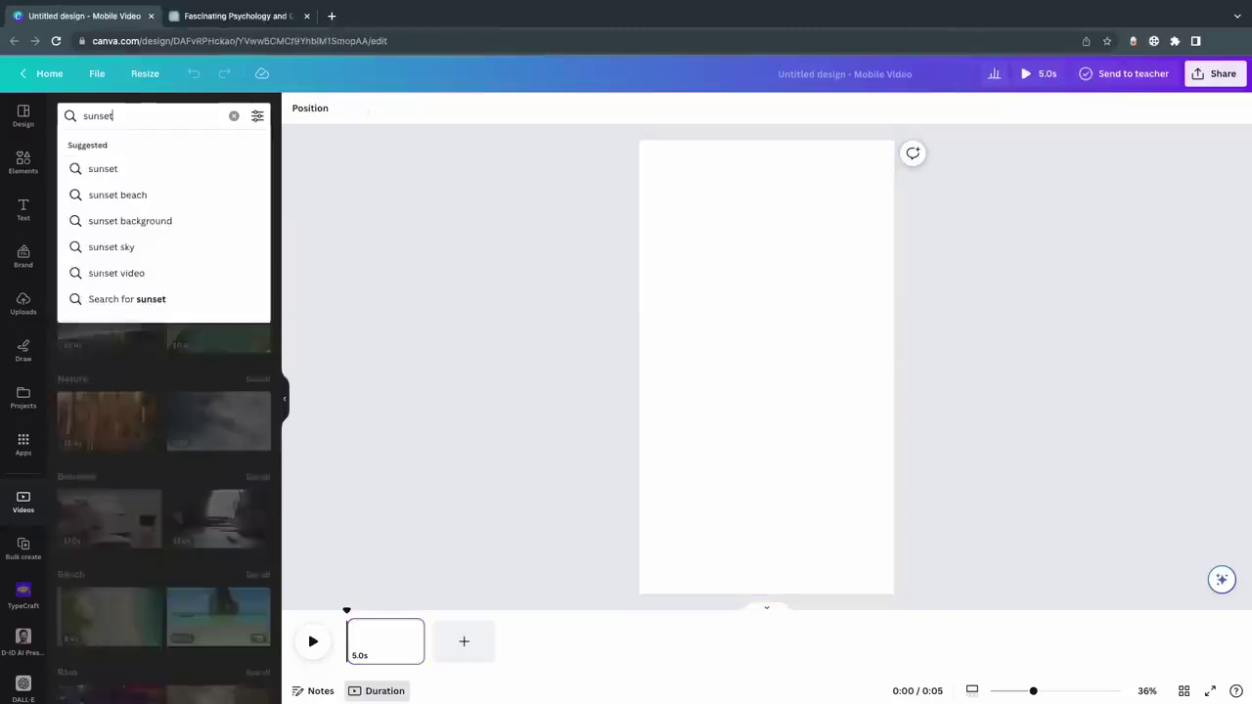
Insert the 1:00 sun-over-sea clip from a video search for "sunset" and stretch it to fill the 1,080 x 1,920 page.
key(Return)
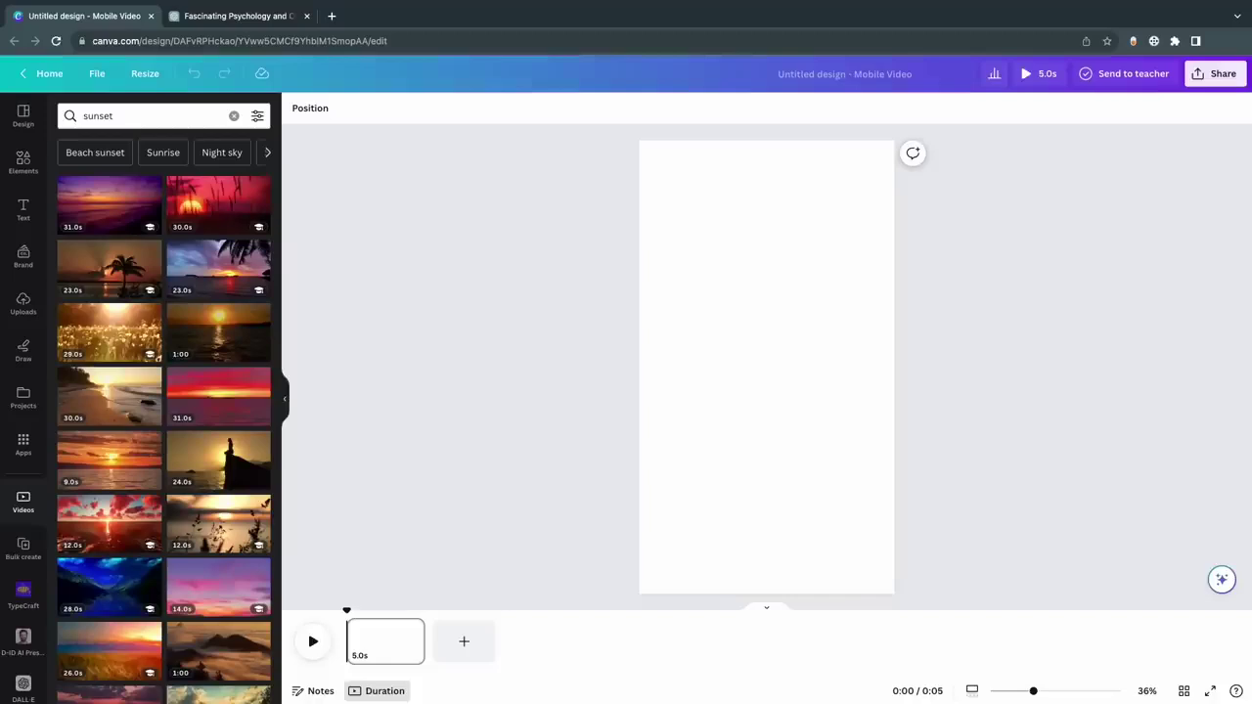
click(203, 335)
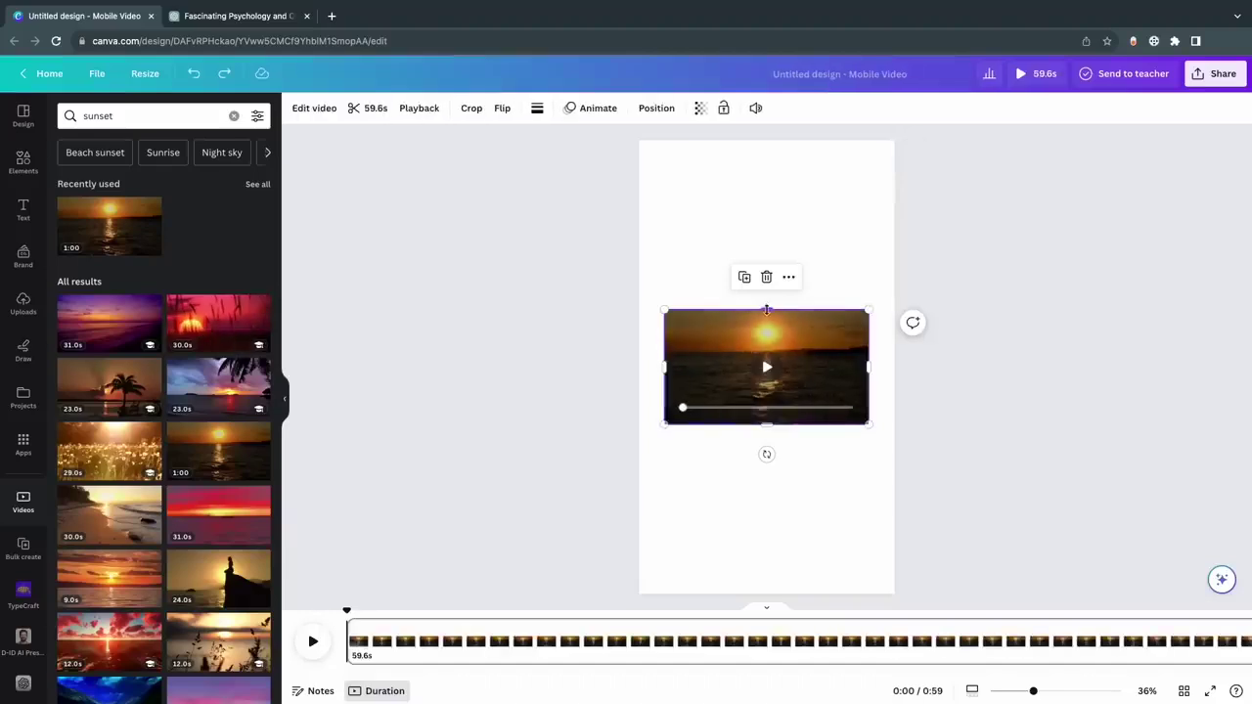
drag(767, 309, 782, 137)
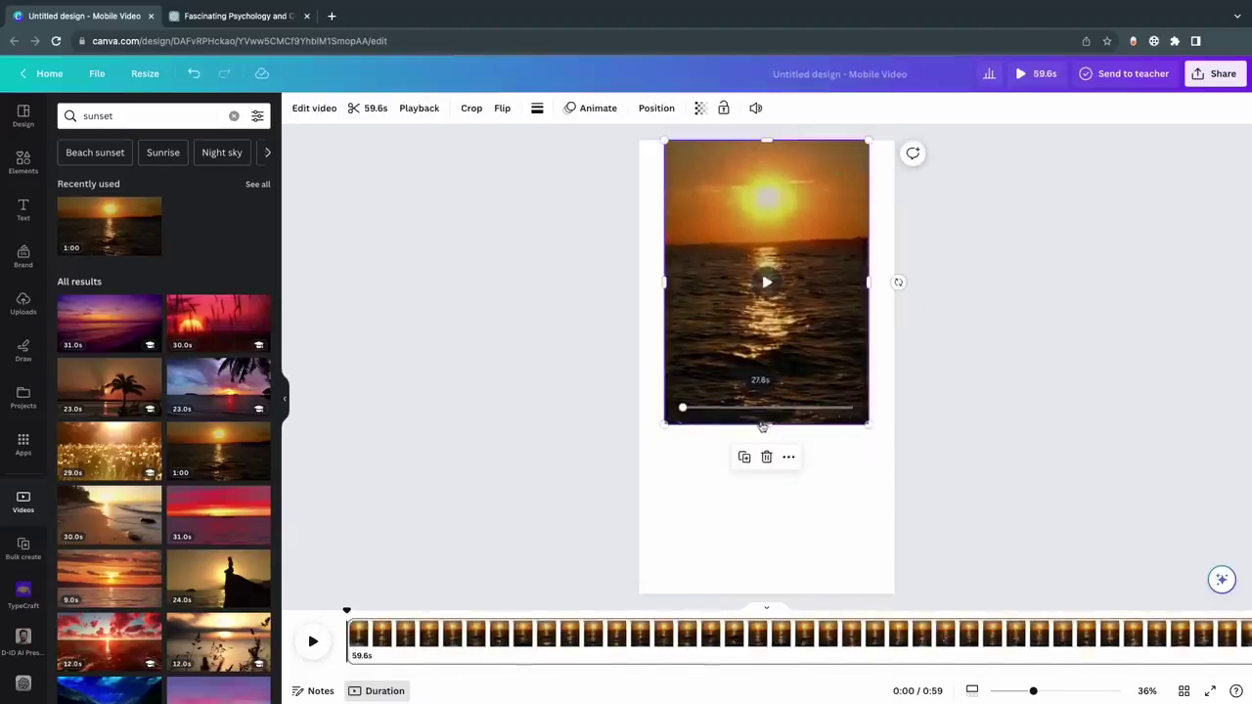
drag(767, 425, 766, 572)
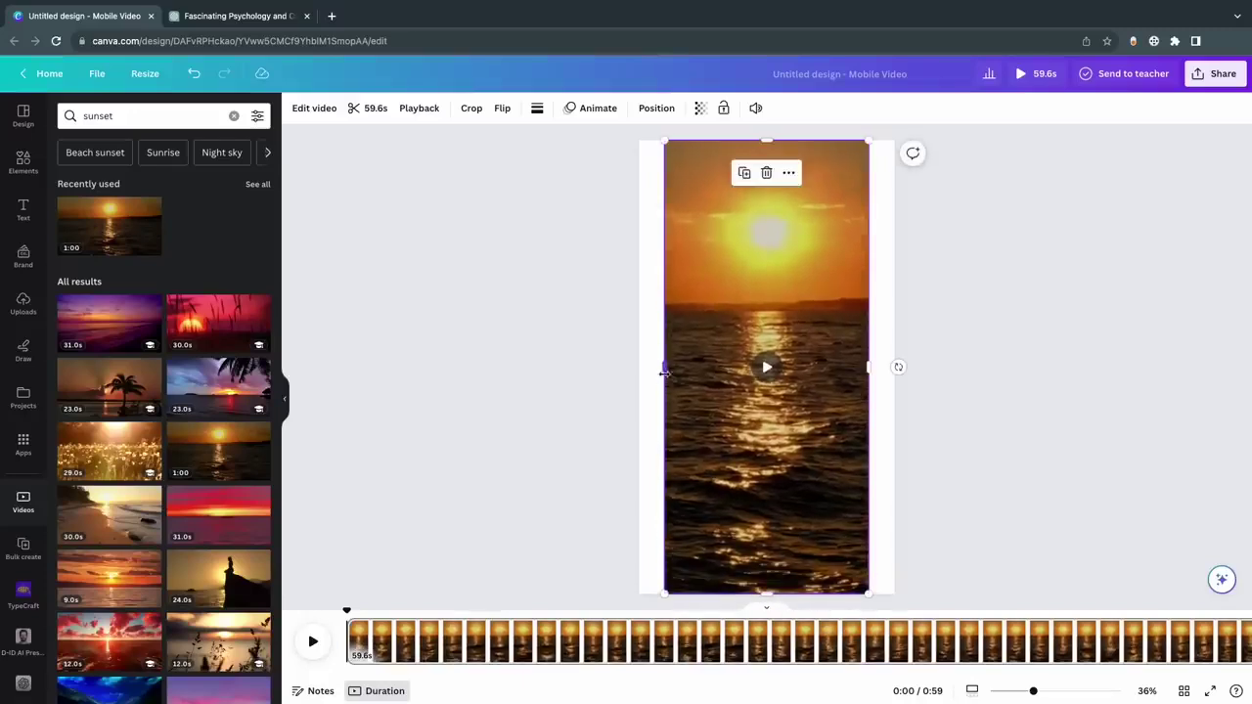
drag(665, 368, 633, 374)
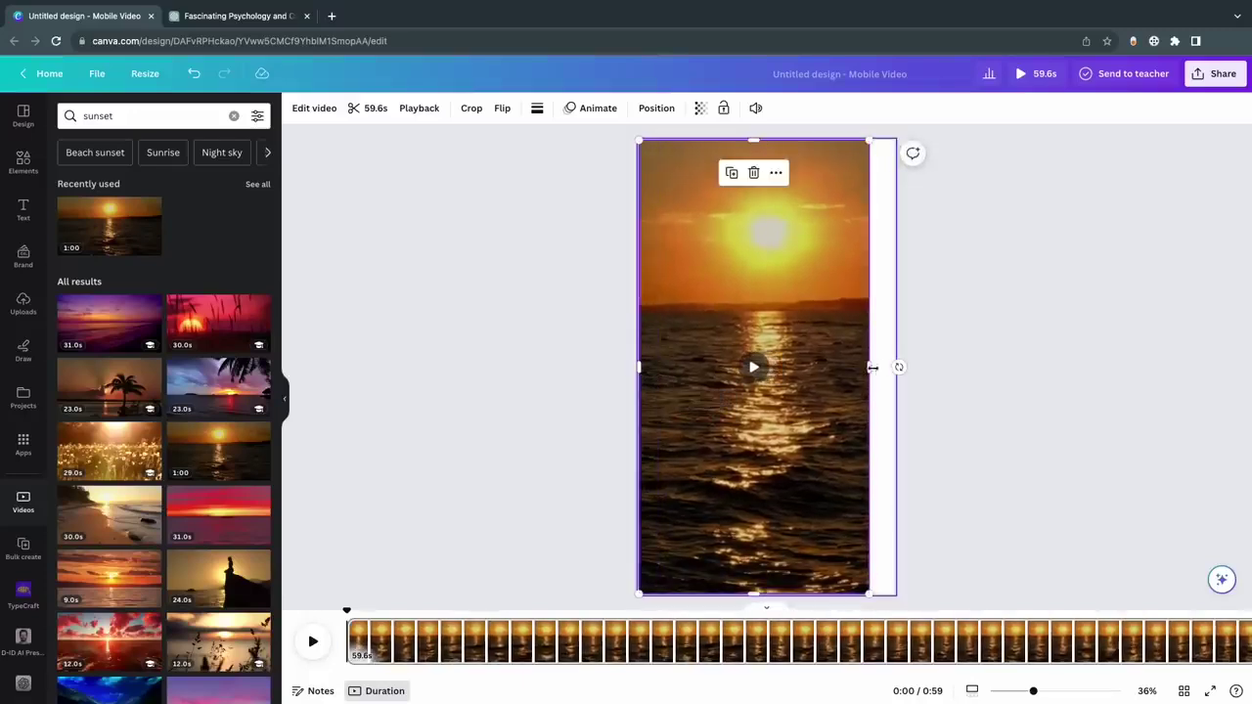
drag(872, 366, 895, 381)
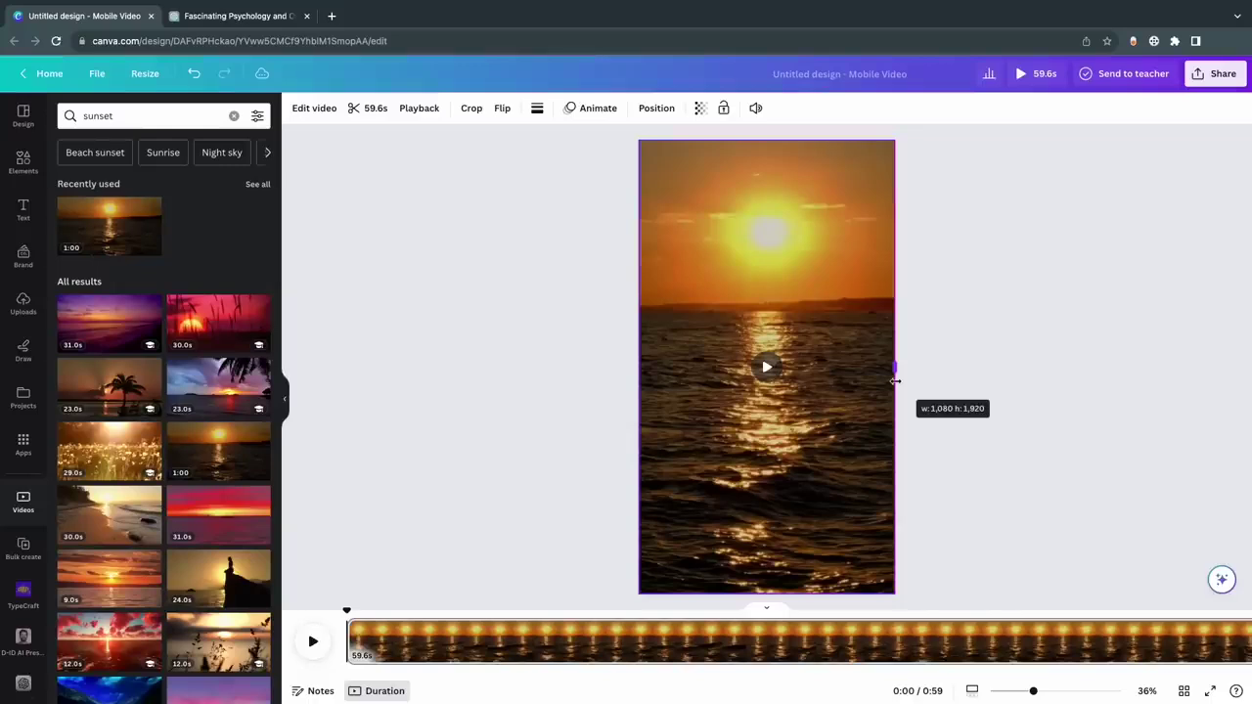
drag(895, 381, 895, 380)
click(363, 419)
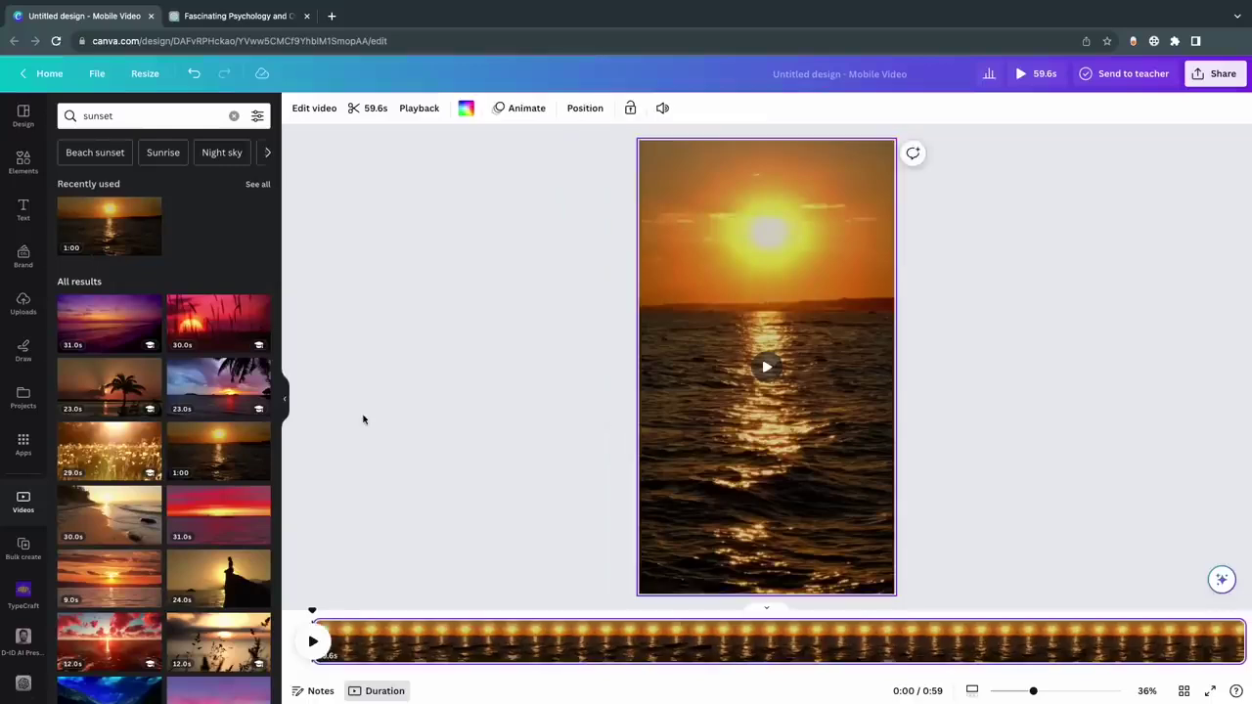
Trim the sunset clip to 6.0 seconds and play it back.
click(372, 110)
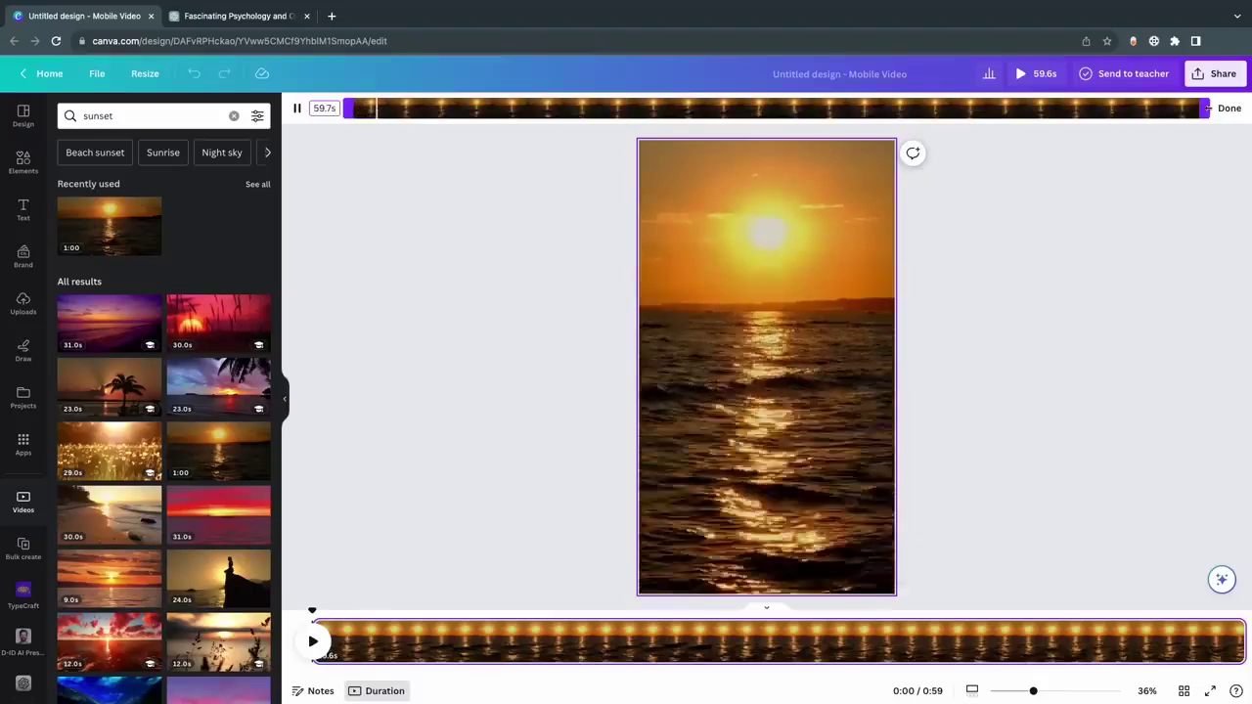
drag(1208, 109, 416, 116)
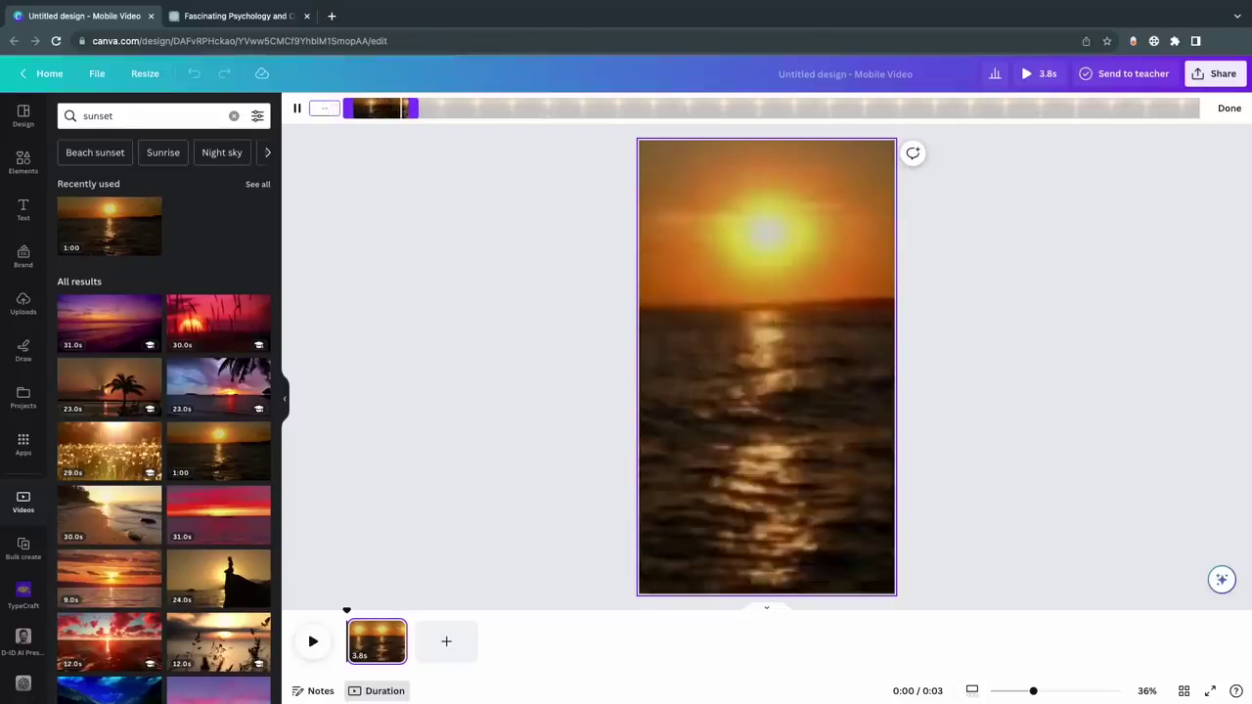
text(6)
key(Return)
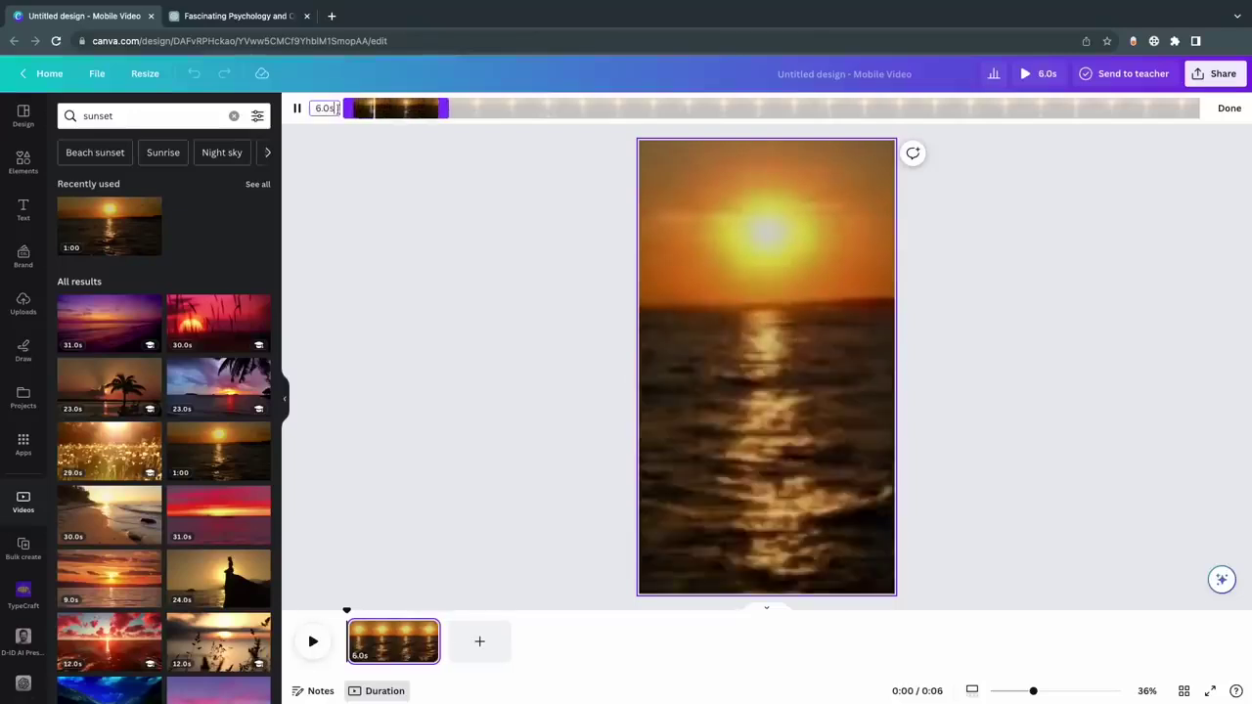
click(1225, 111)
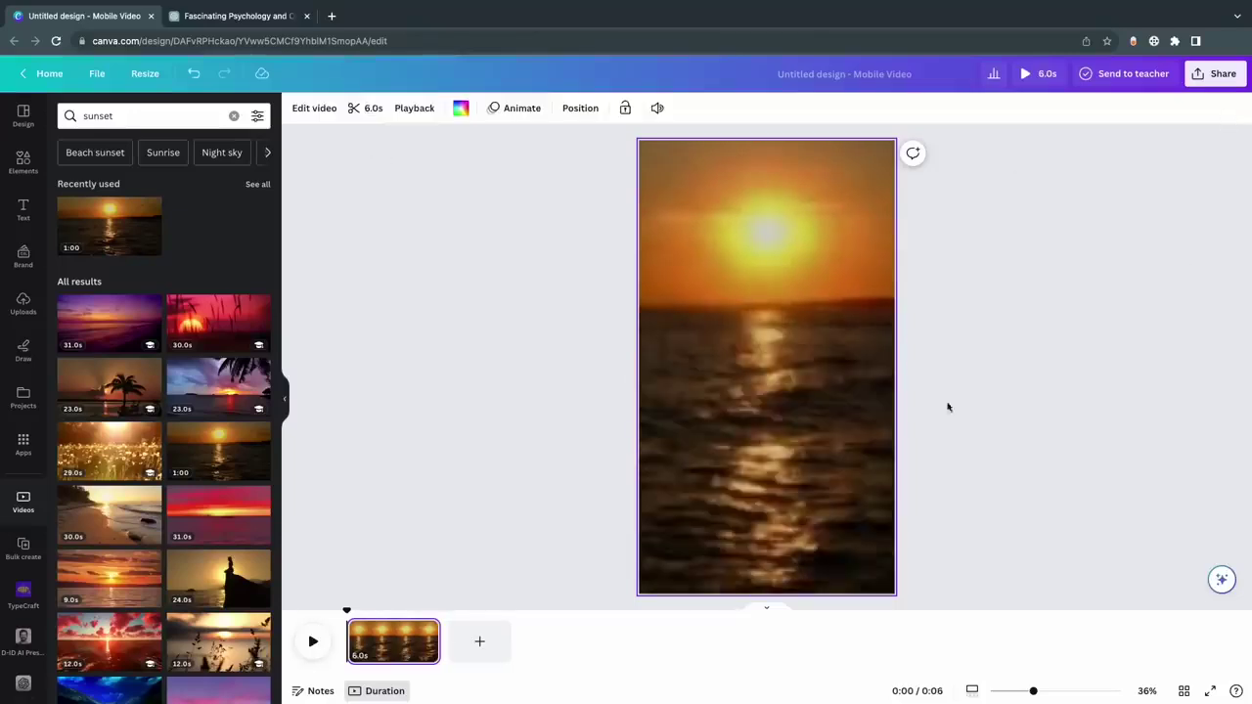
click(314, 642)
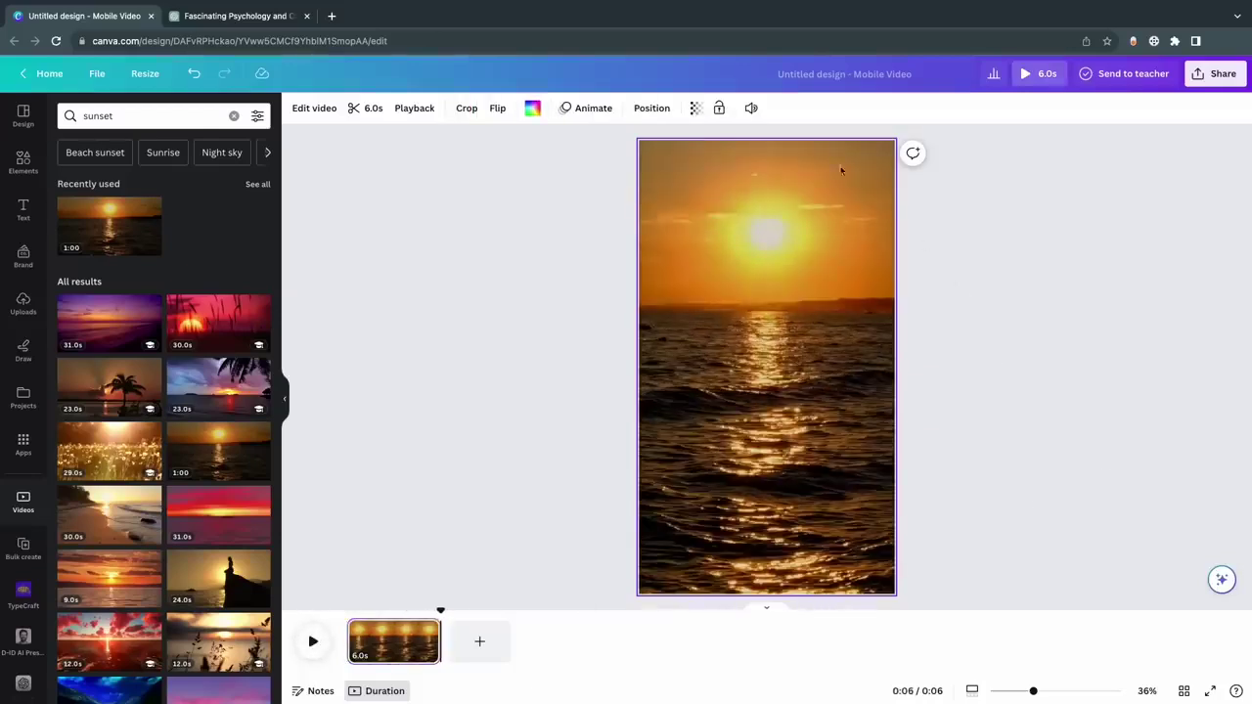
Turn the sunset clip's volume all the way down to mute it, and play it back.
click(751, 108)
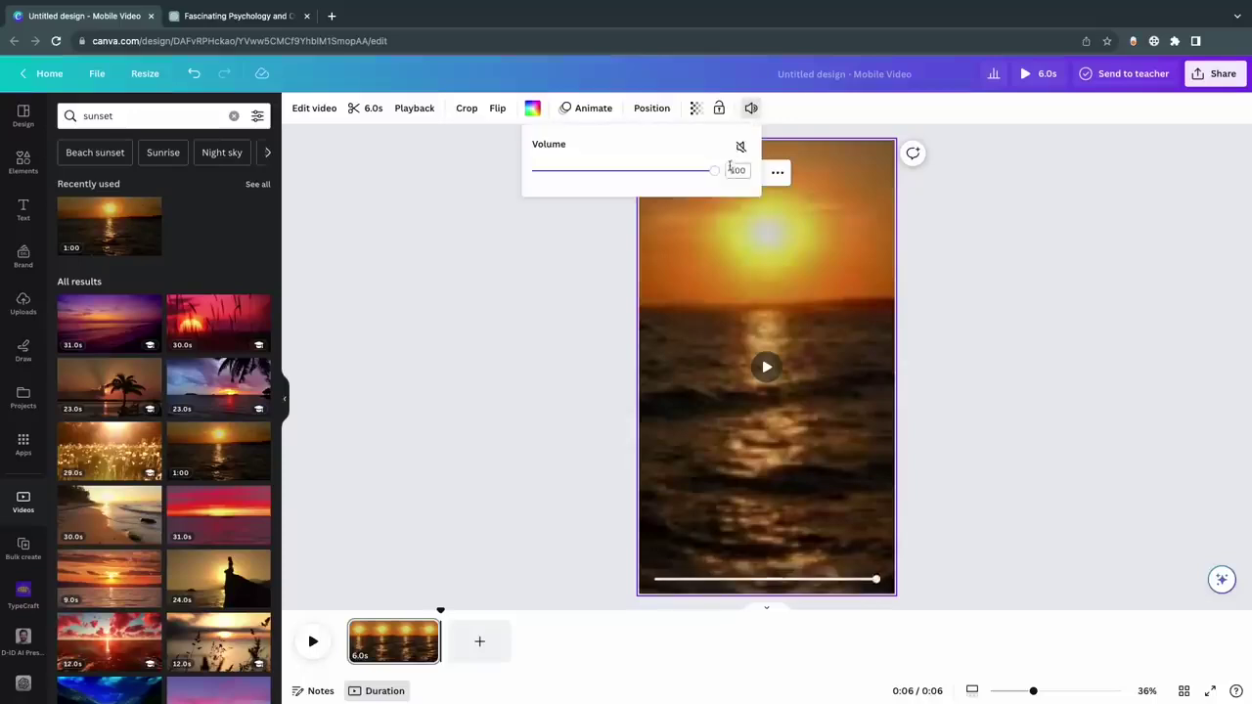
drag(719, 173, 530, 179)
key(Escape)
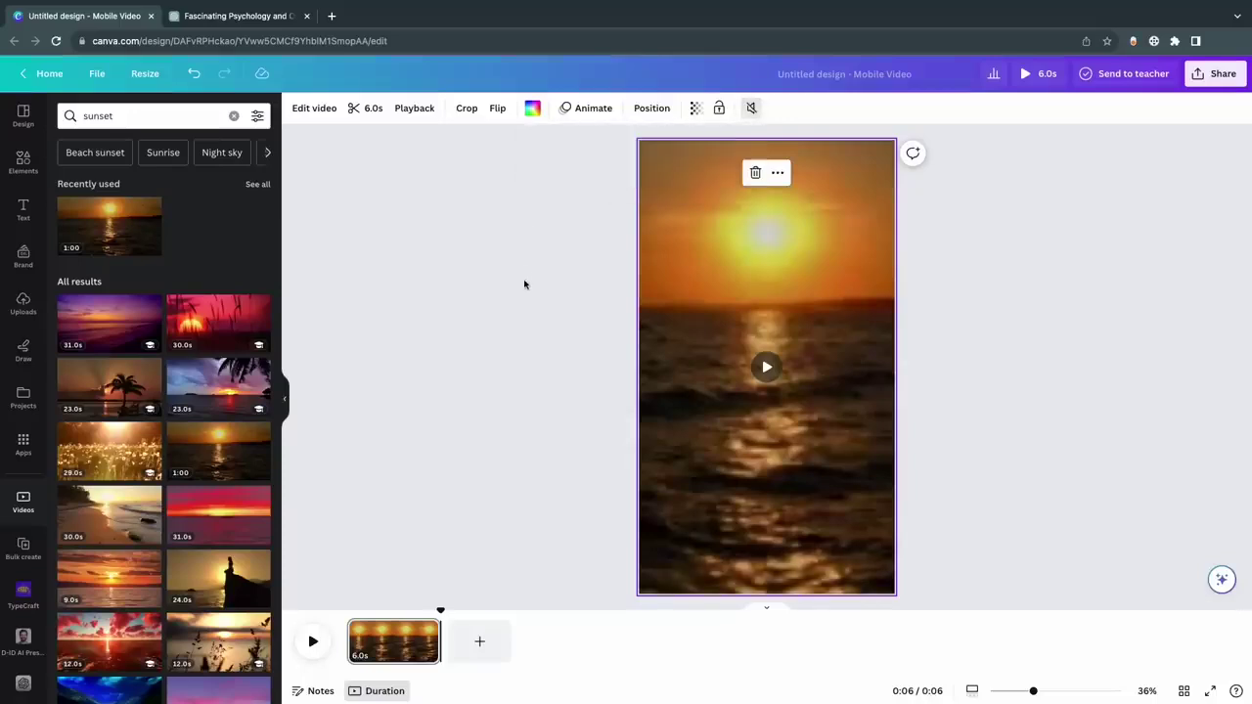
click(314, 643)
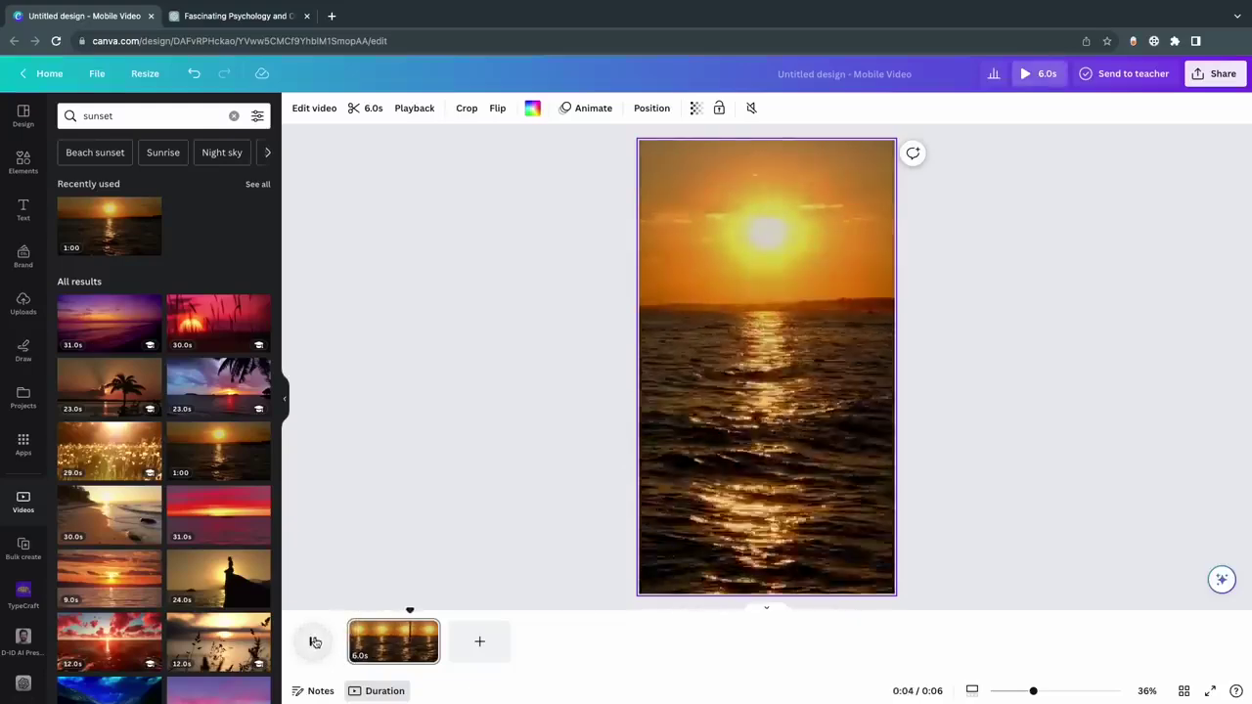
click(314, 642)
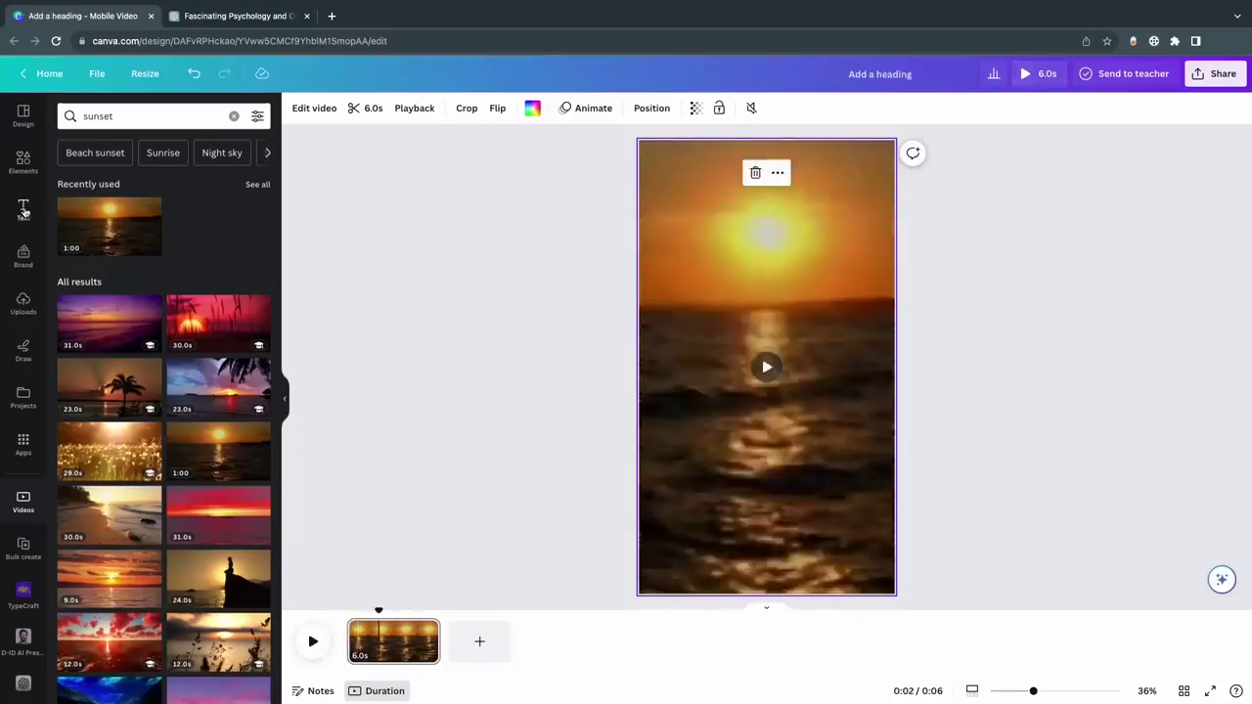
Add a heading at font size 48 and place it horizontally centred over the sun.
click(25, 212)
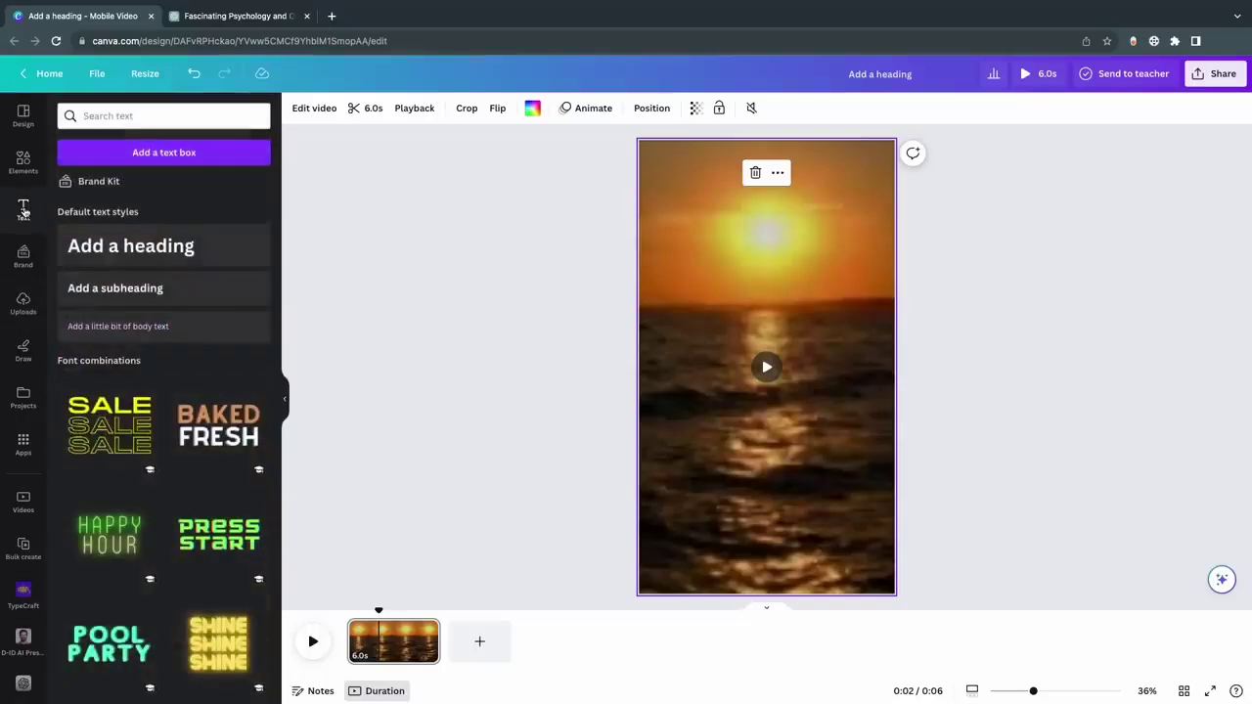
click(103, 257)
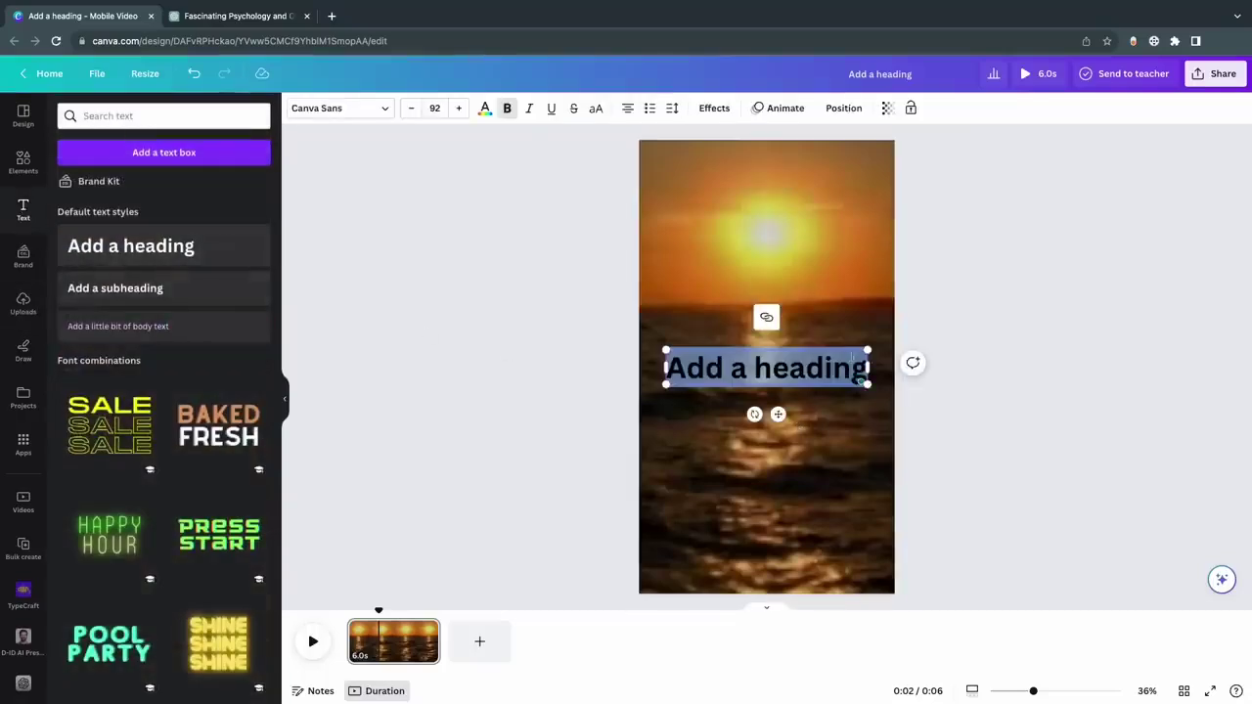
drag(859, 380, 731, 366)
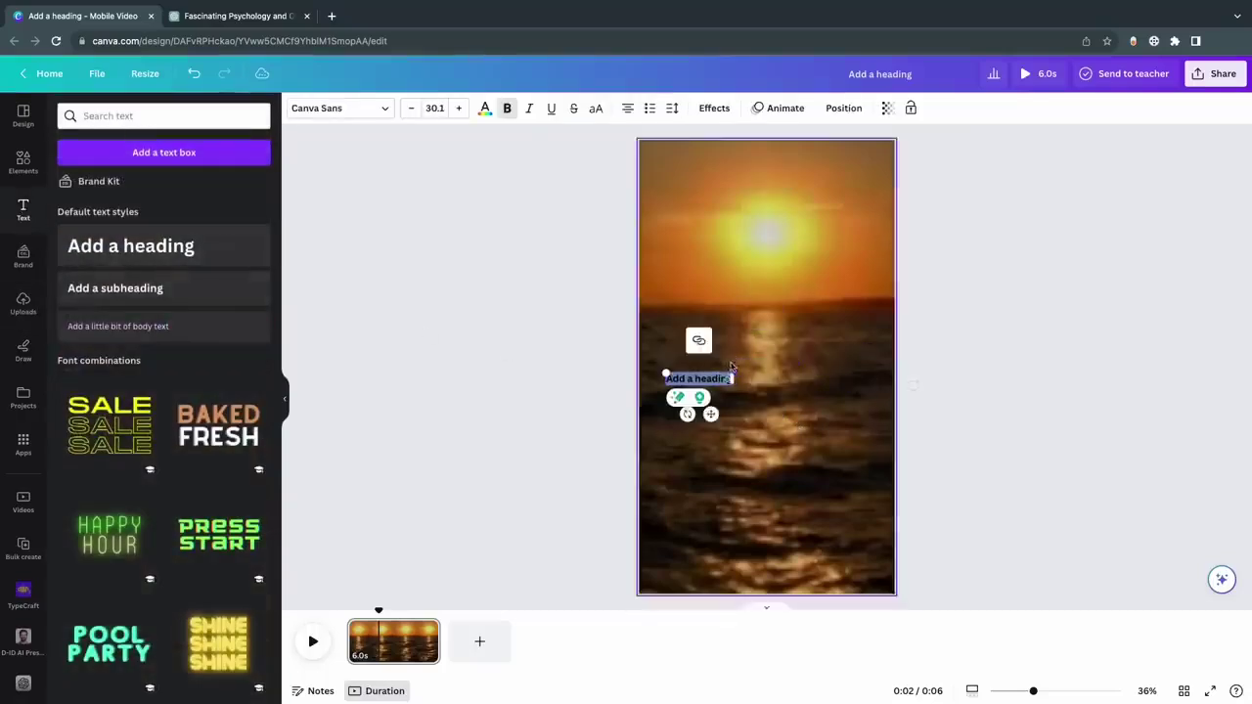
drag(710, 414, 778, 261)
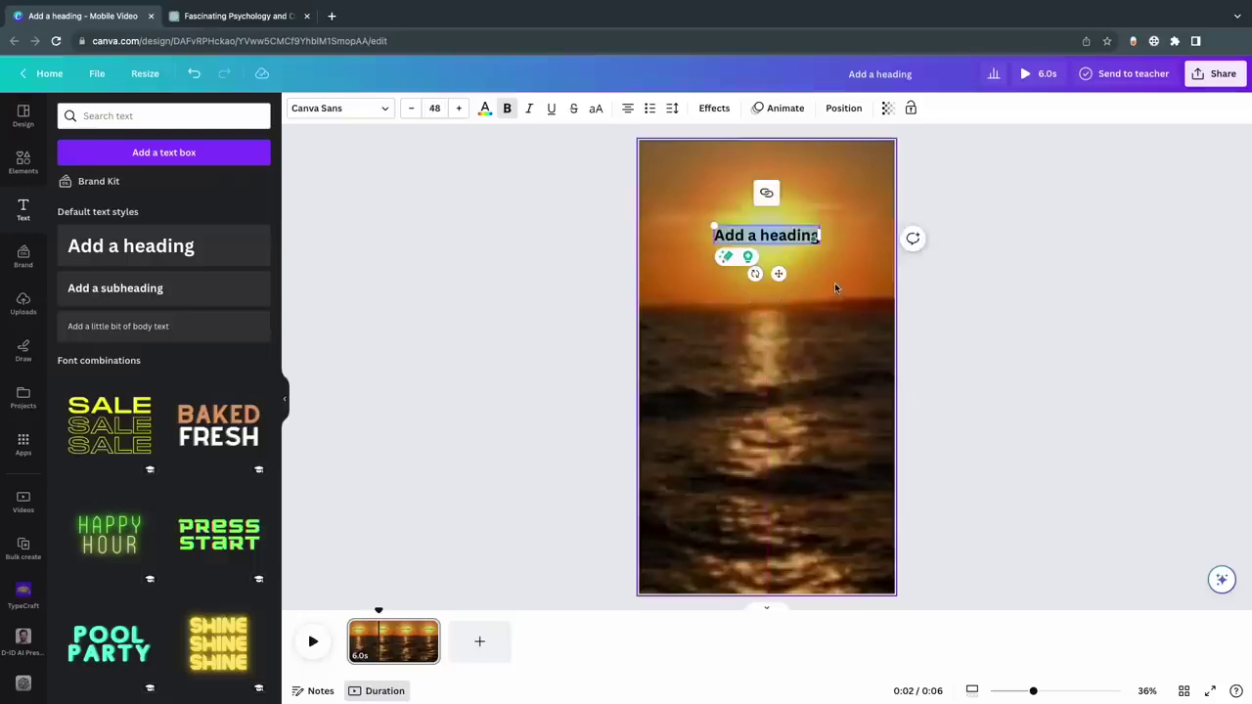
Replace the heading's placeholder text with "Topic".
key(BackSpace)
text(Top)
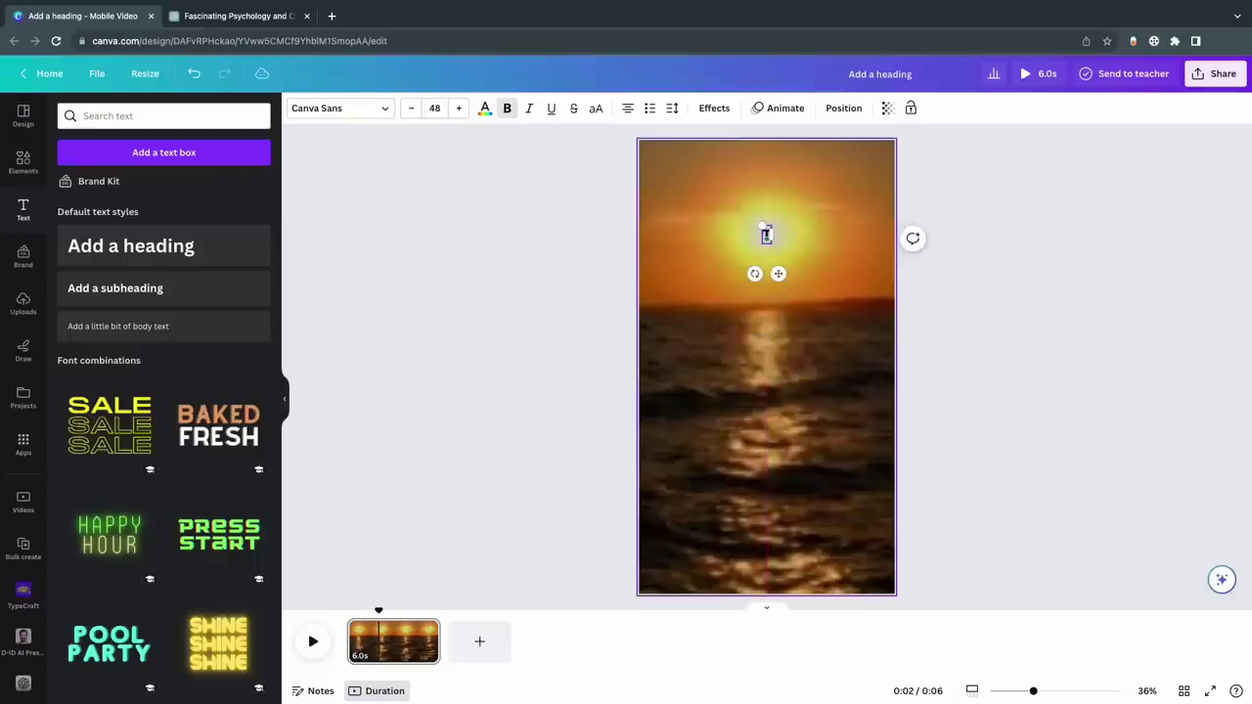
text(ic)
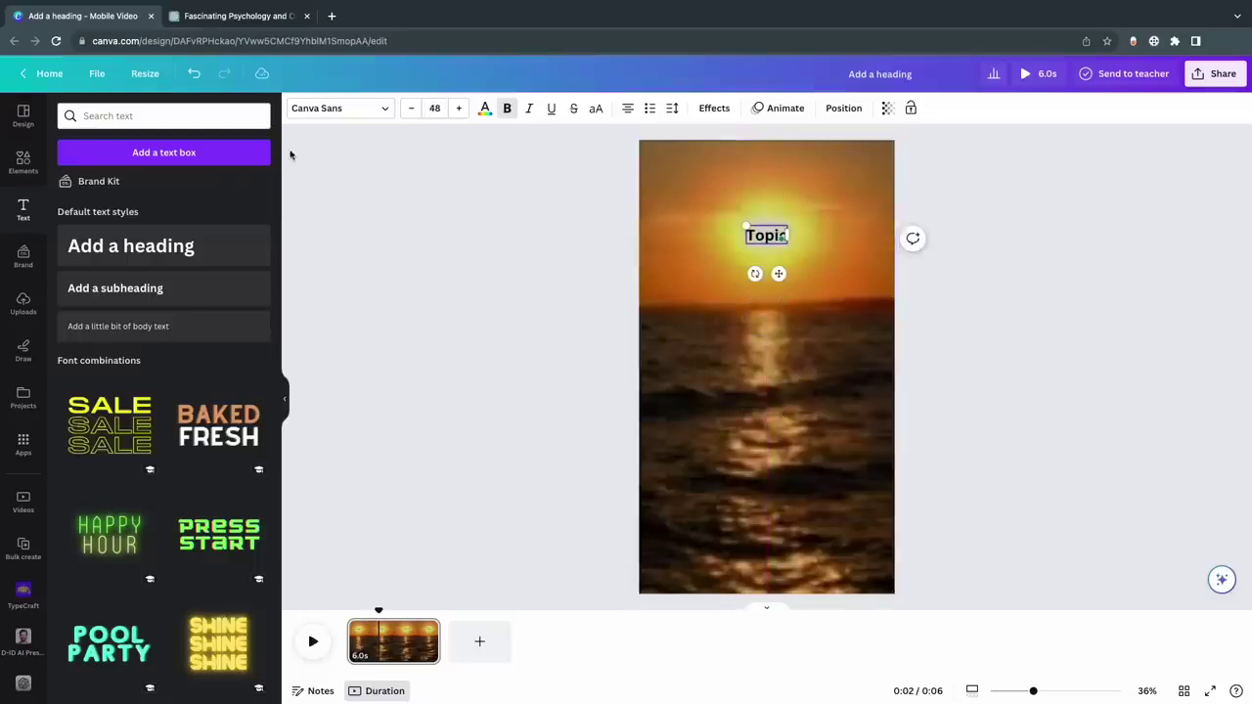
click(954, 318)
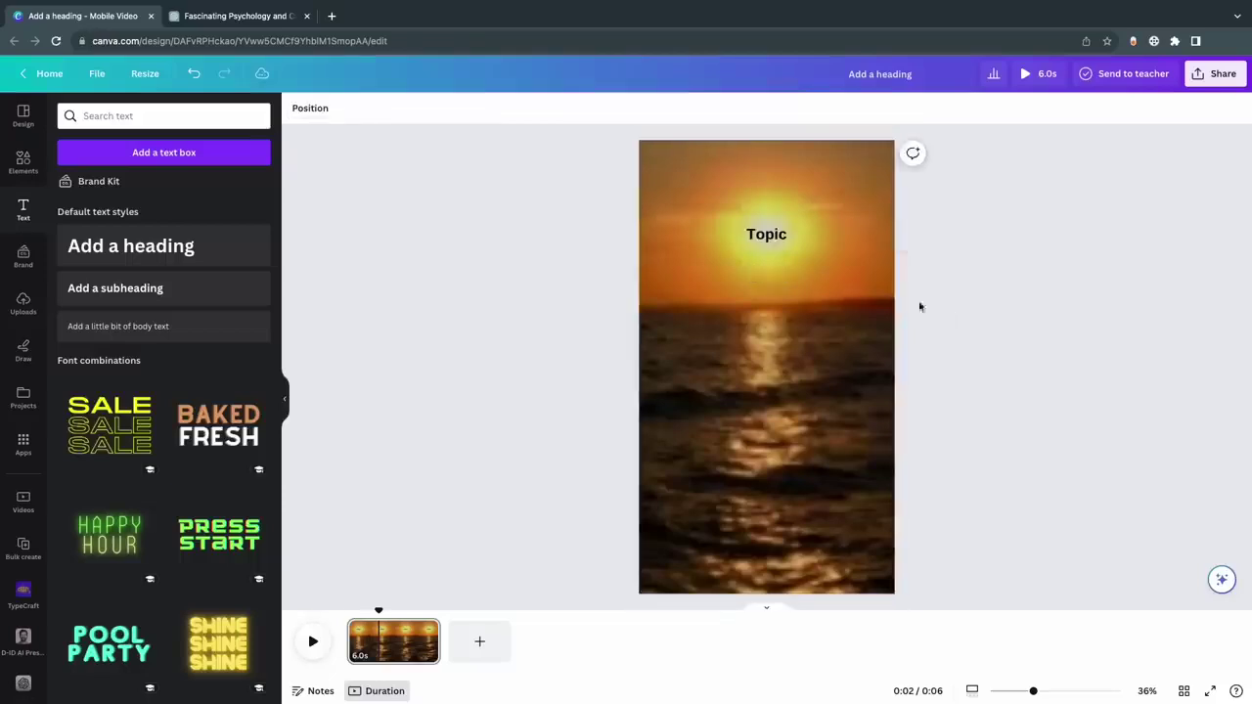
Change the text colour of the "Topic" heading to white.
click(772, 235)
click(772, 235)
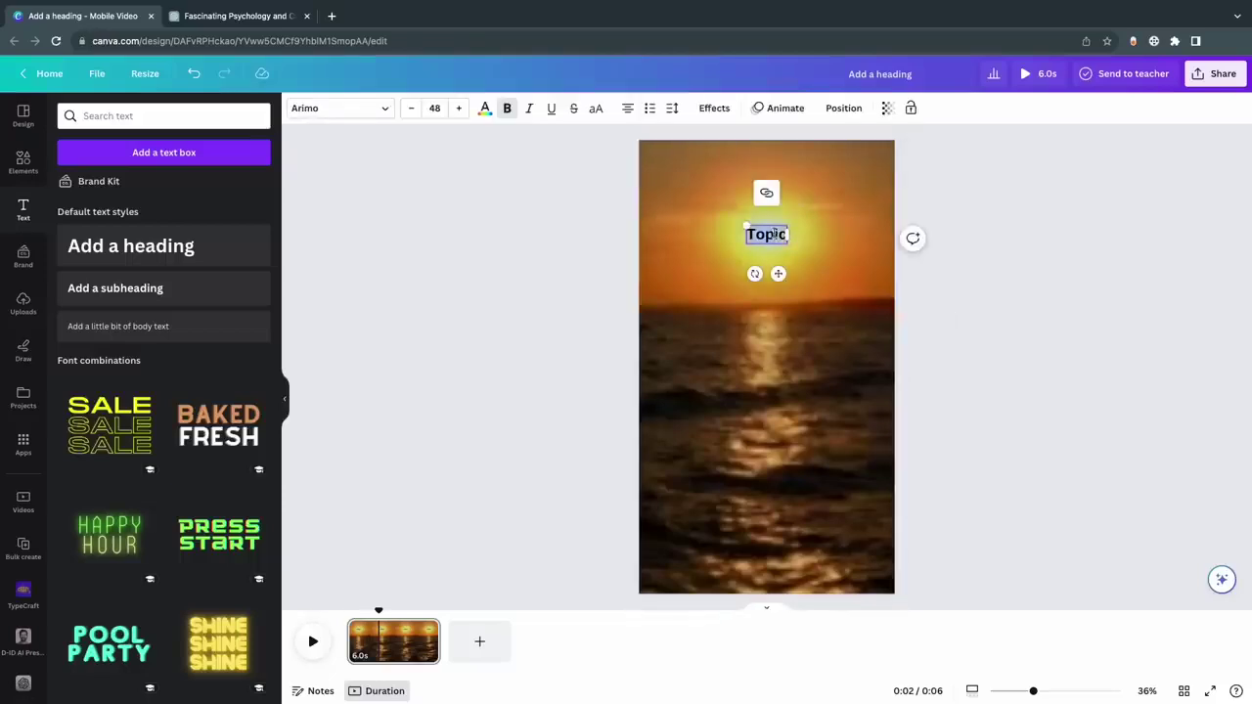
click(484, 110)
click(247, 355)
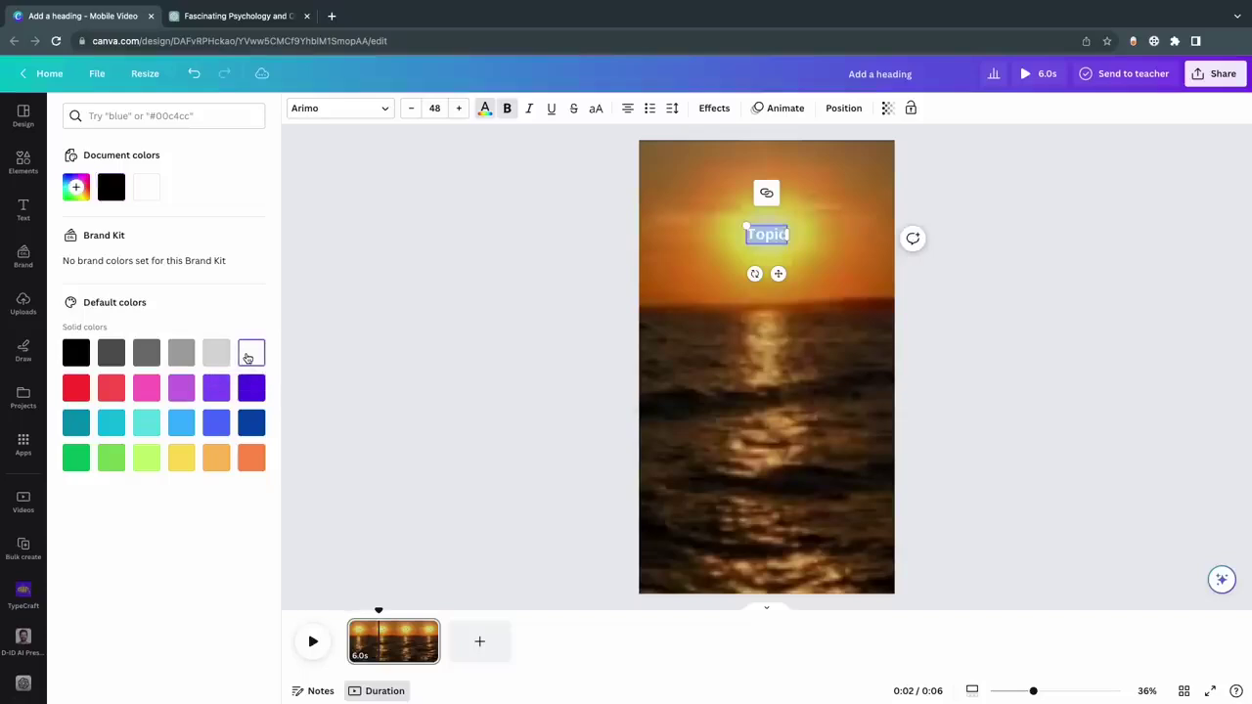
click(679, 228)
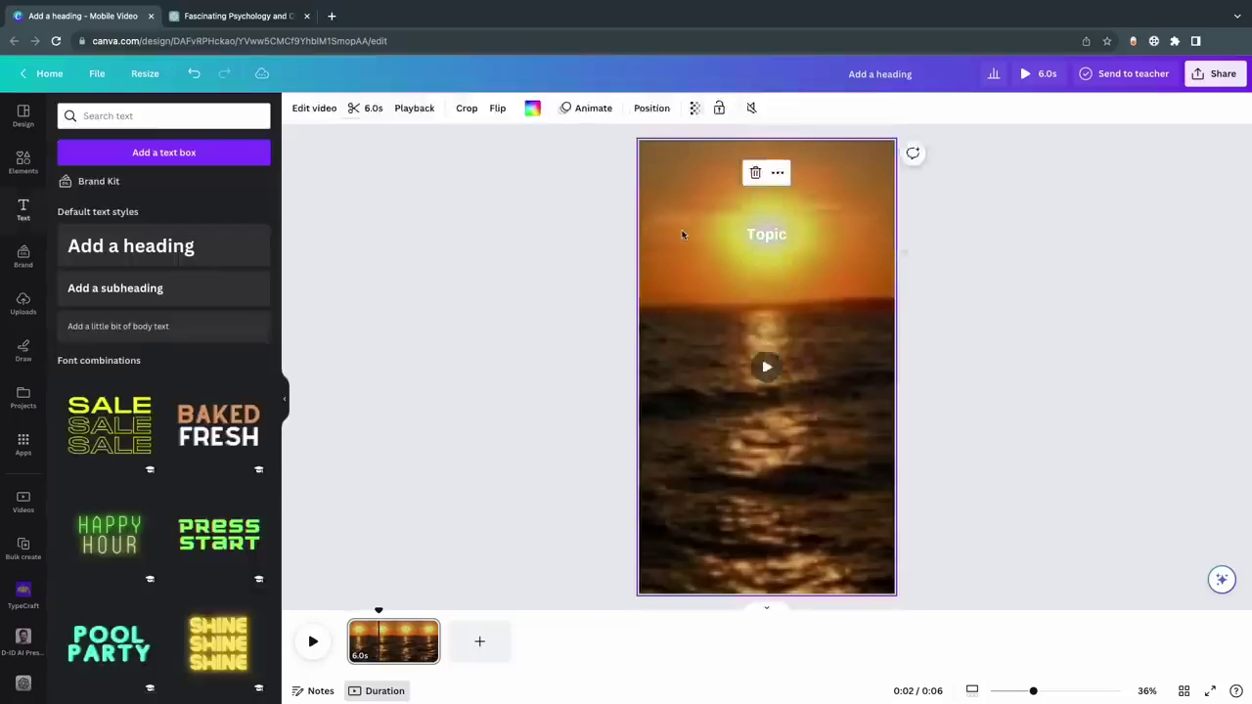
Apply the Background text effect to the "Topic" heading, keeping its fill colour black.
click(713, 108)
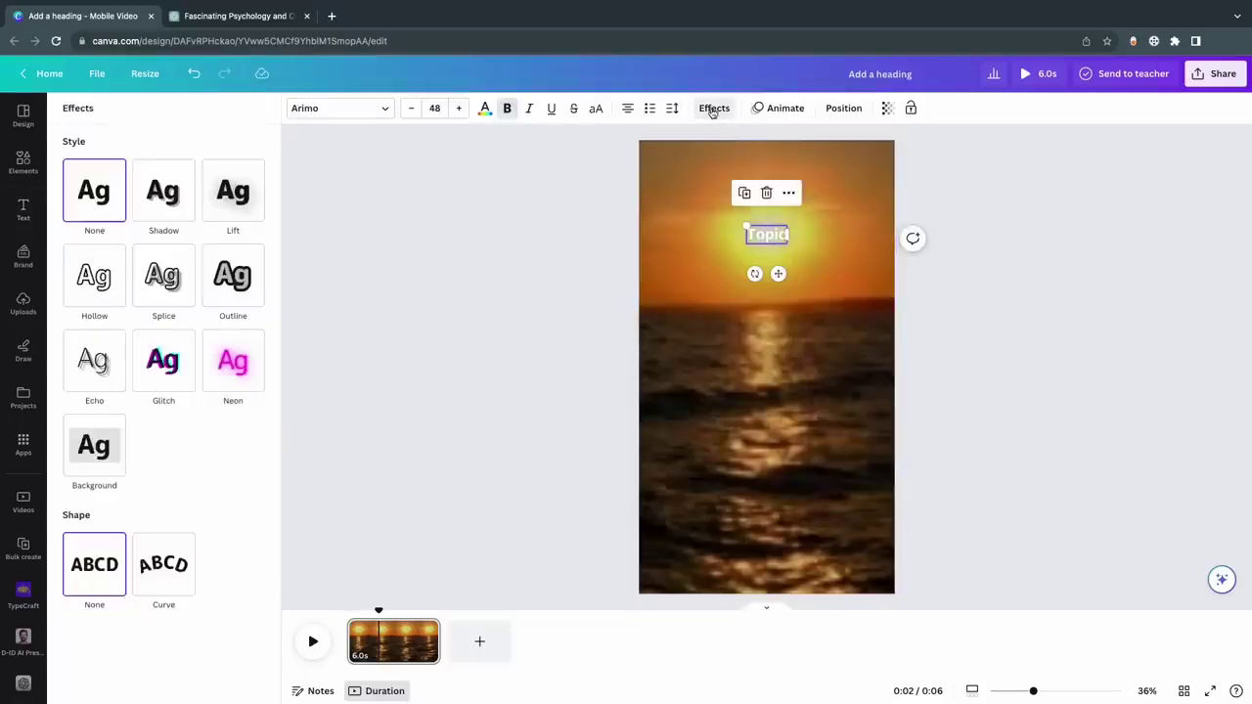
click(96, 466)
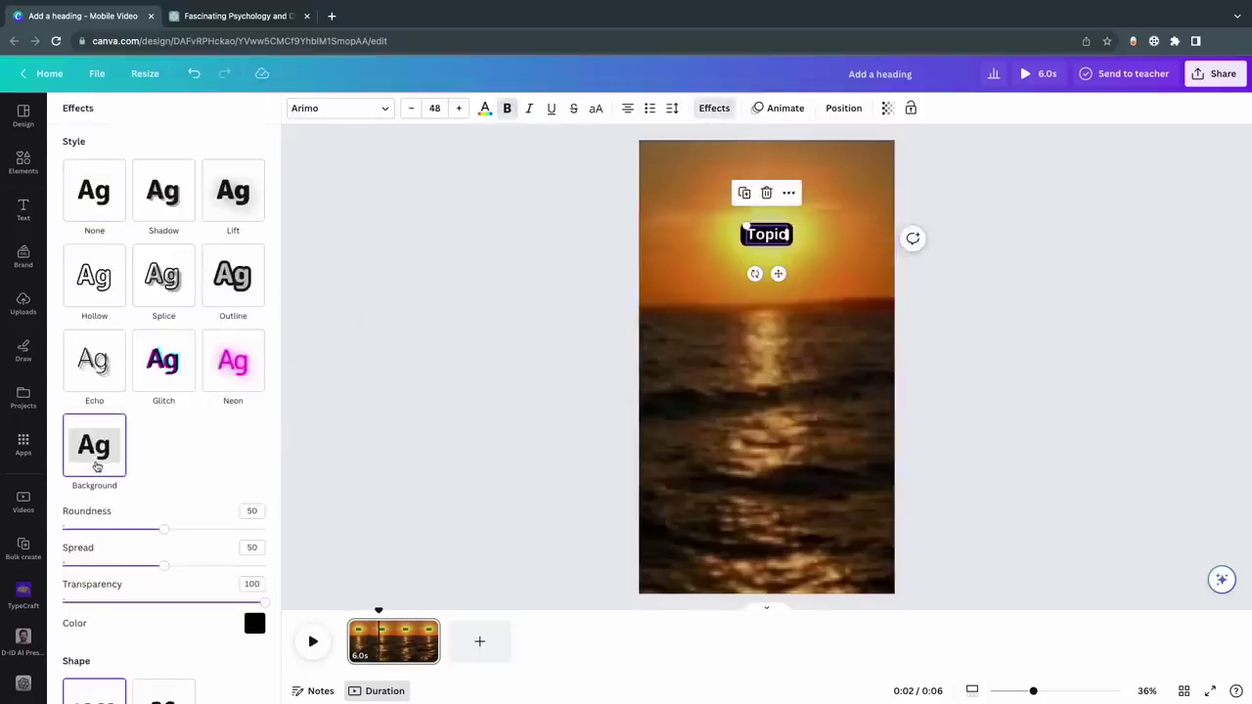
click(254, 623)
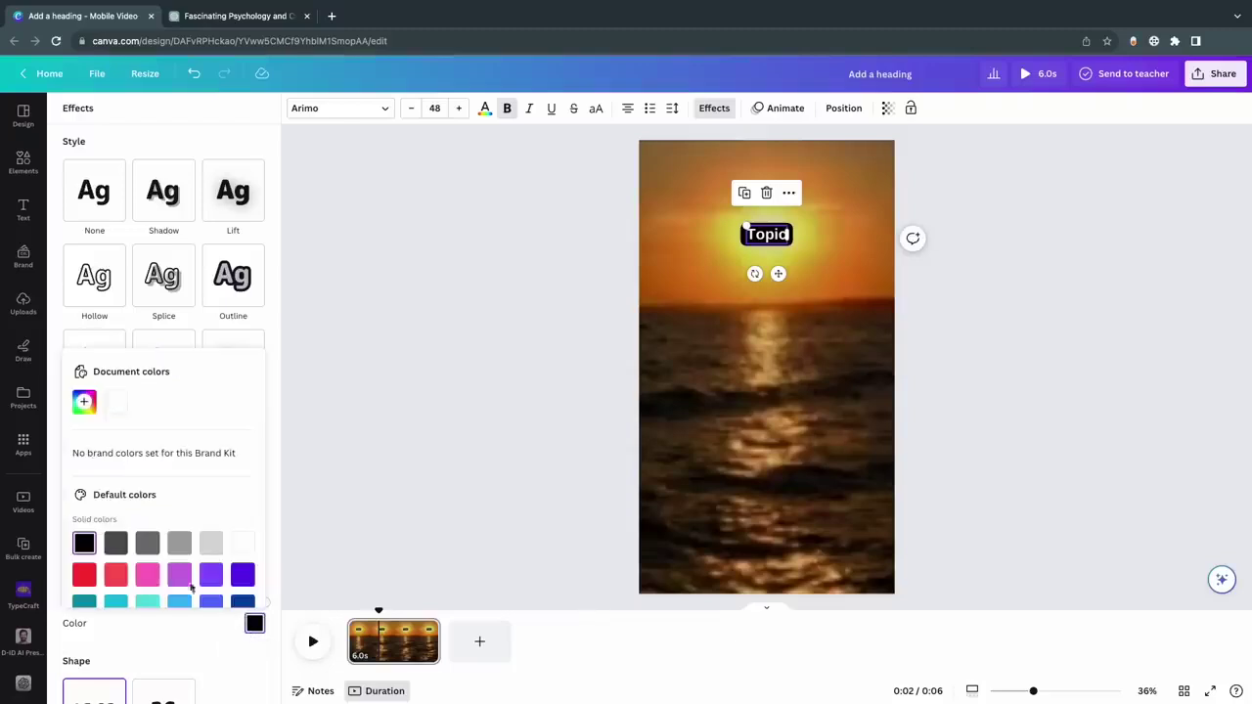
click(447, 490)
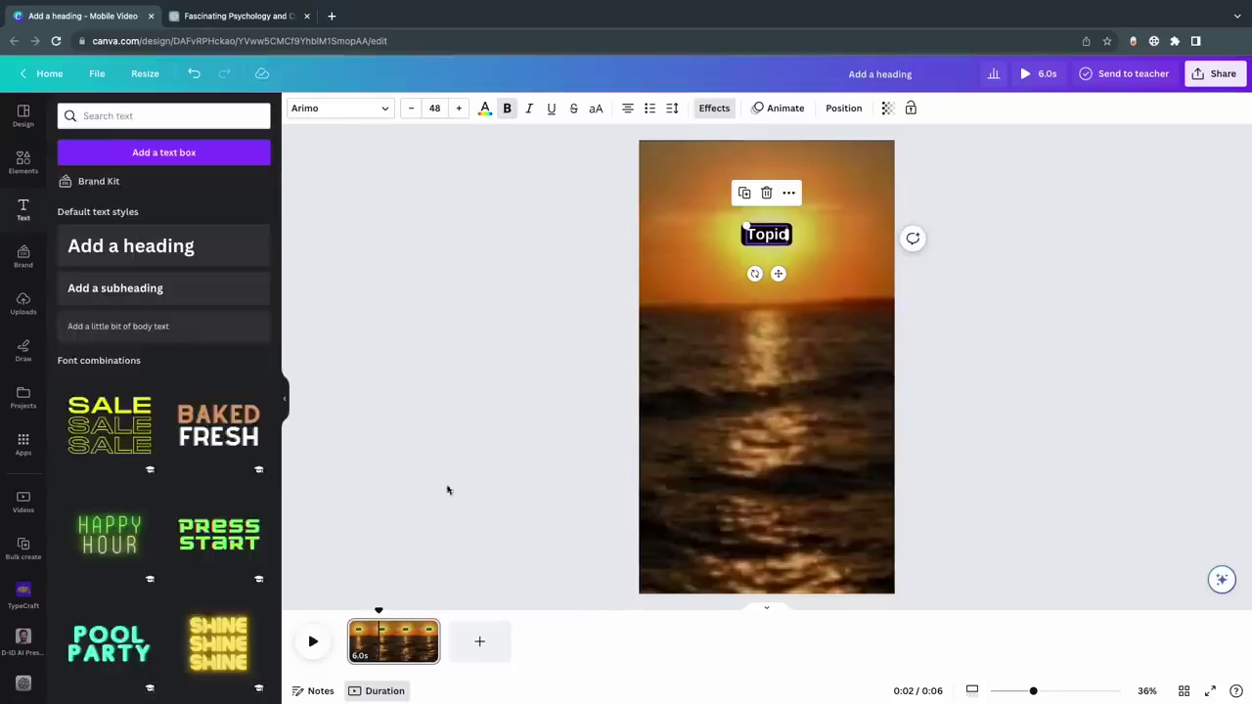
click(1024, 492)
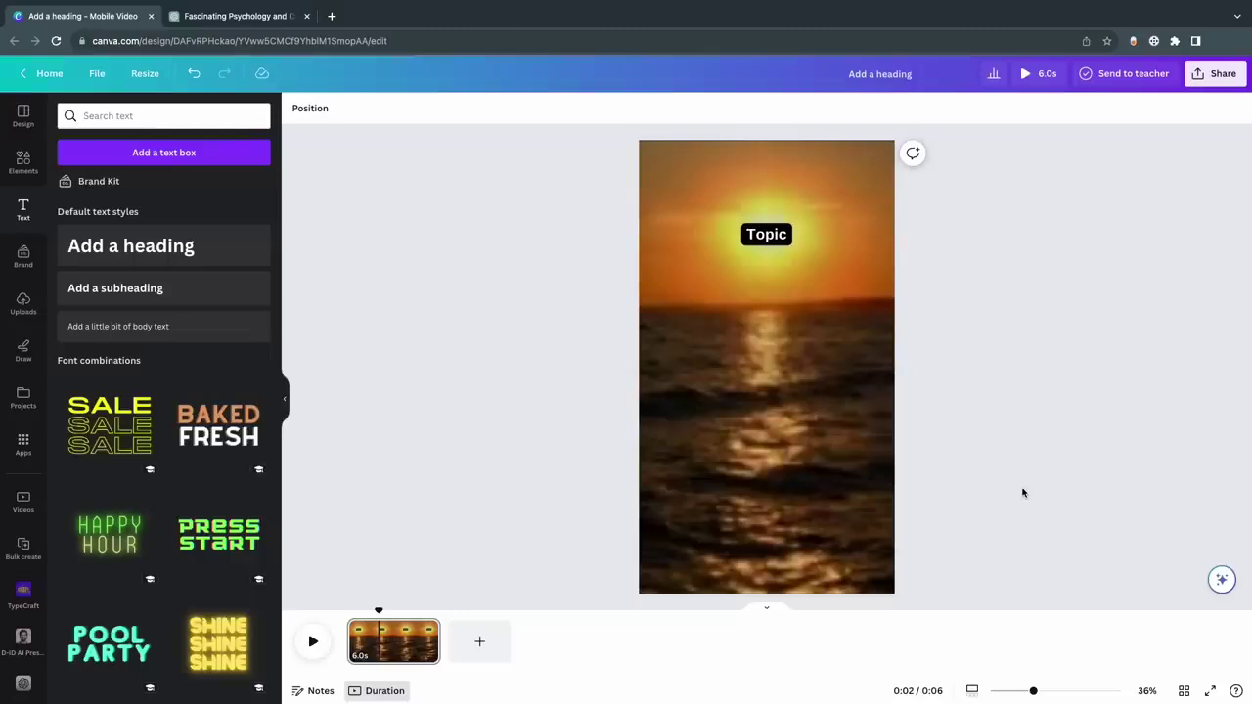
Set the font of the "Topic" heading to Archivo Black.
click(770, 237)
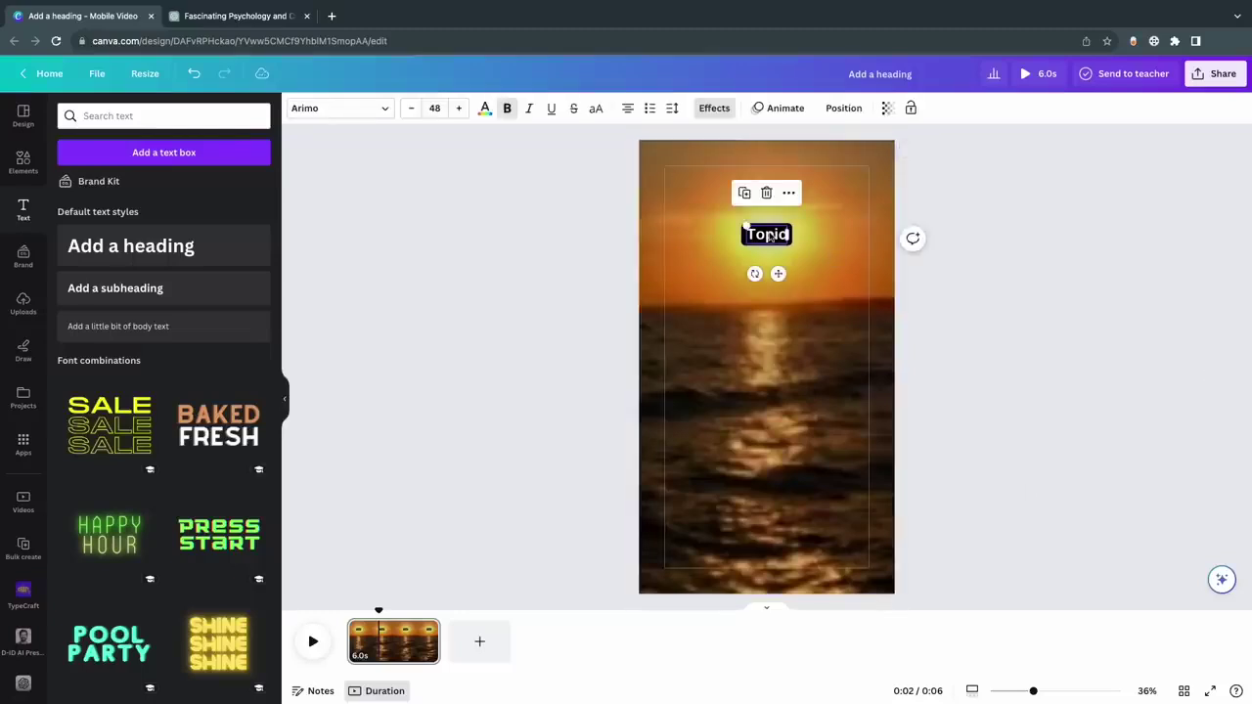
click(346, 109)
click(158, 240)
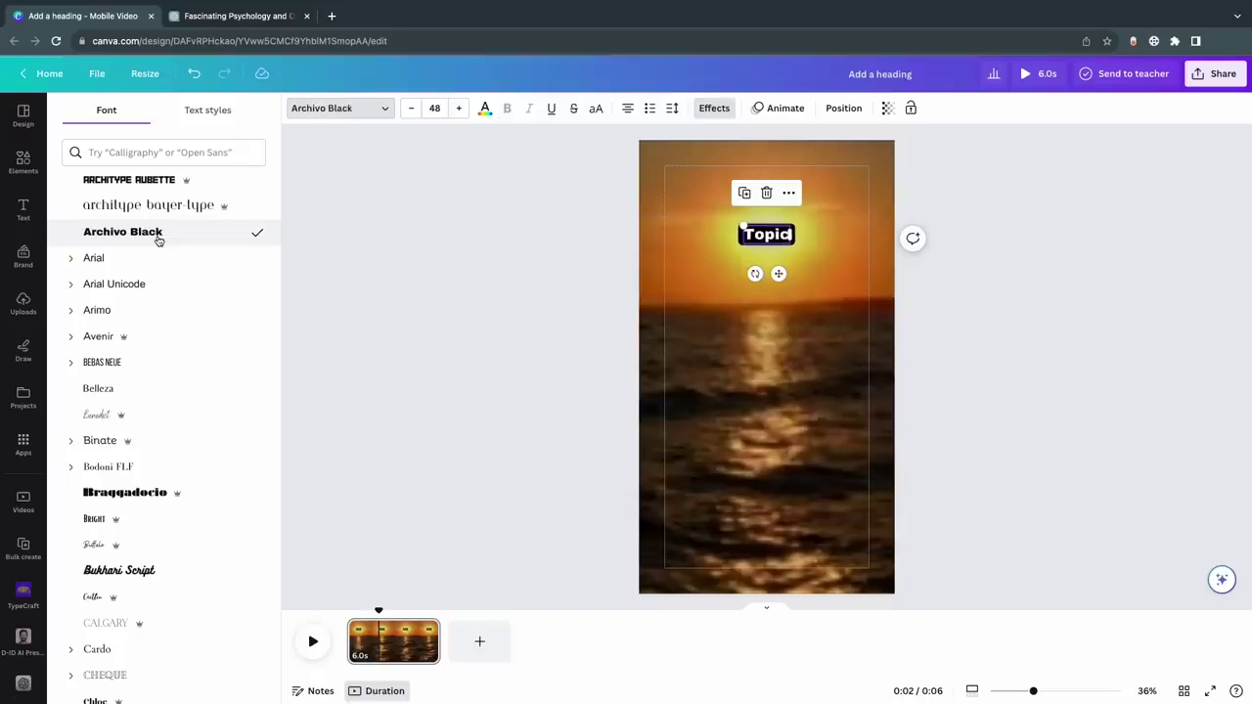
scroll(265, 453, down, 5)
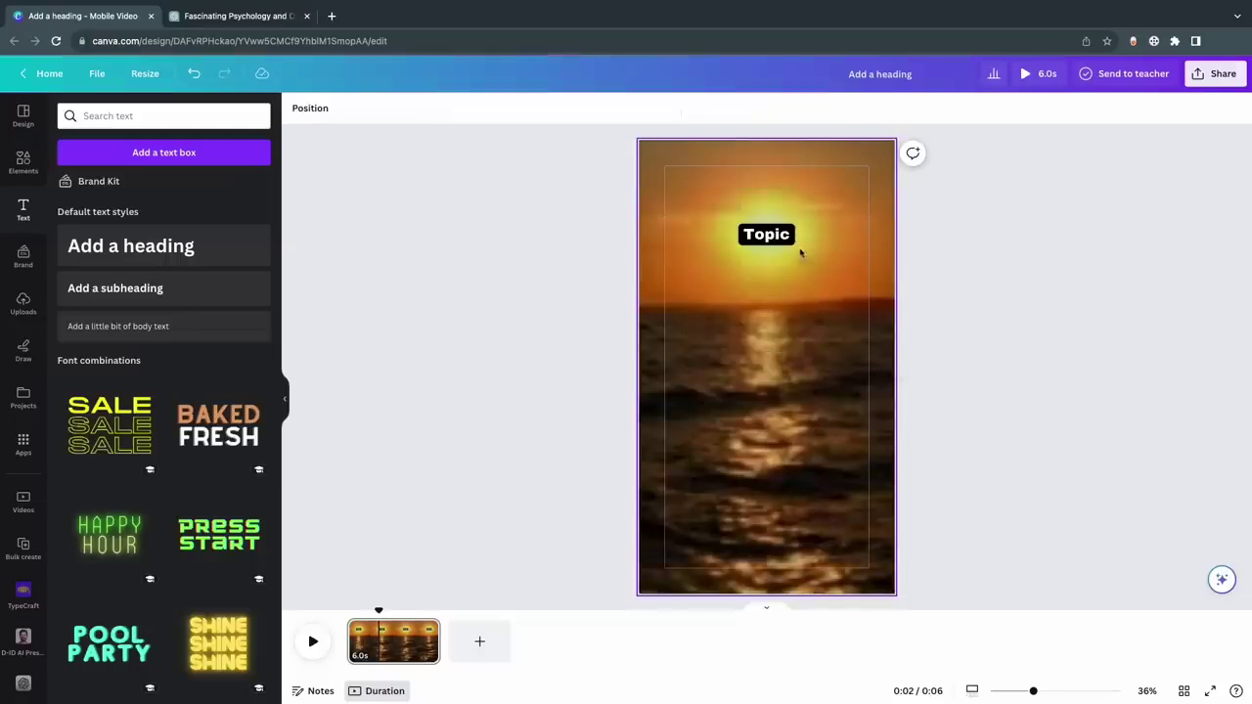
Duplicate the "Topic" heading and place the copy horizontally centred on the water, just below the horizon.
click(794, 240)
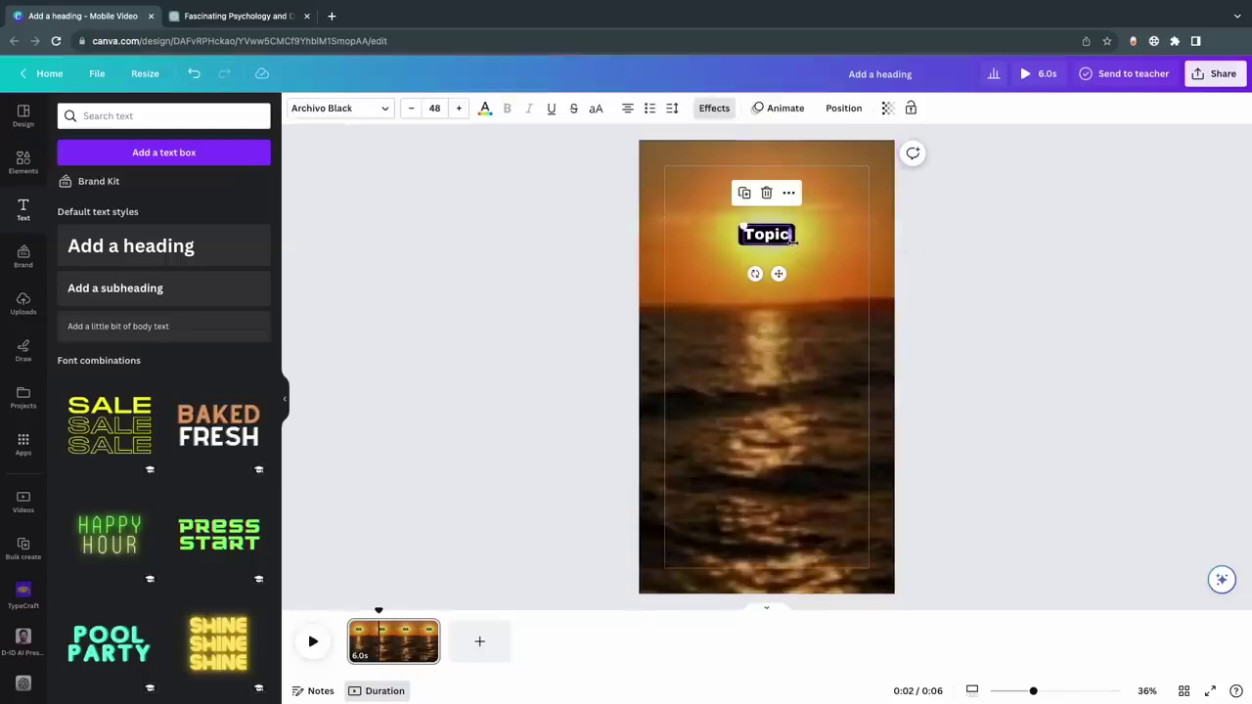
right_click(787, 244)
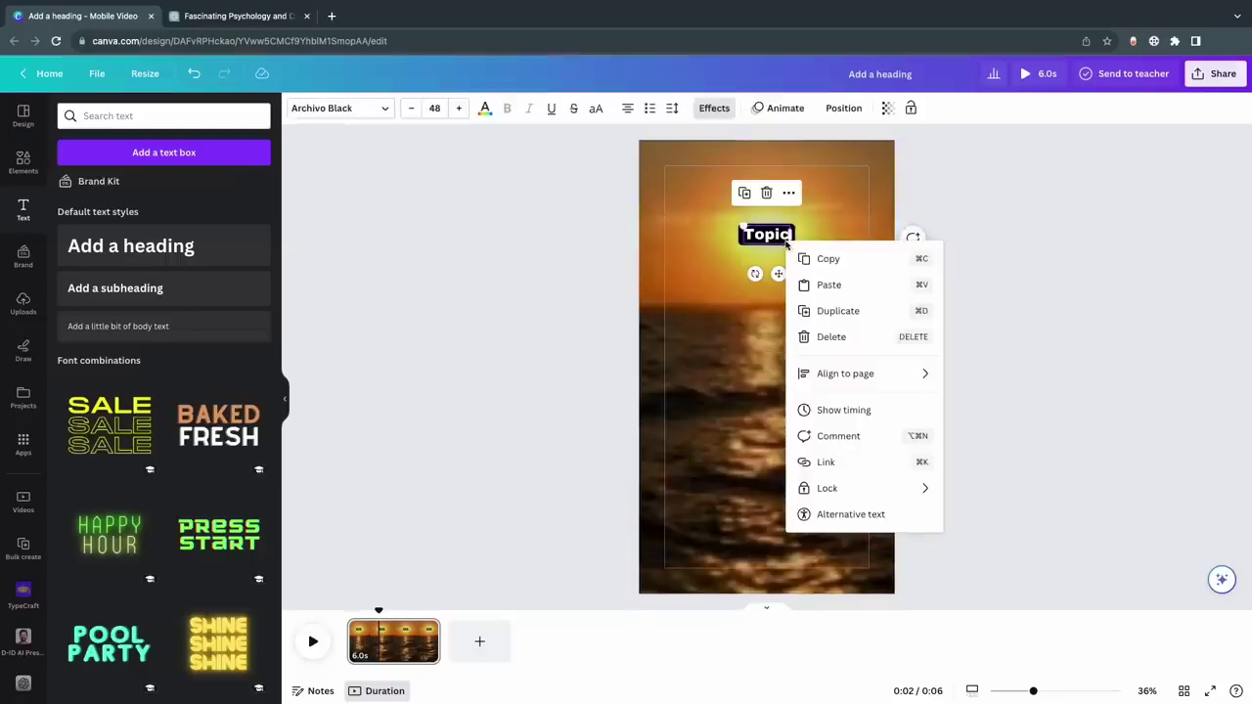
click(811, 311)
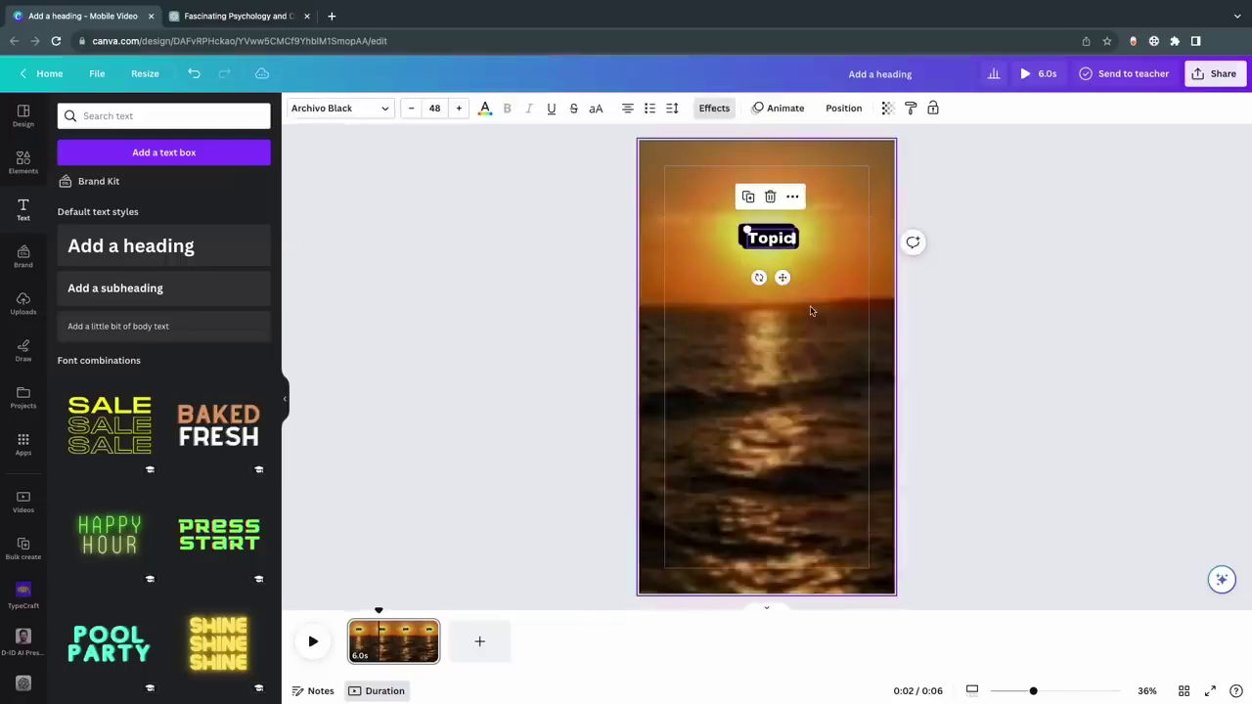
drag(782, 277, 779, 409)
click(794, 403)
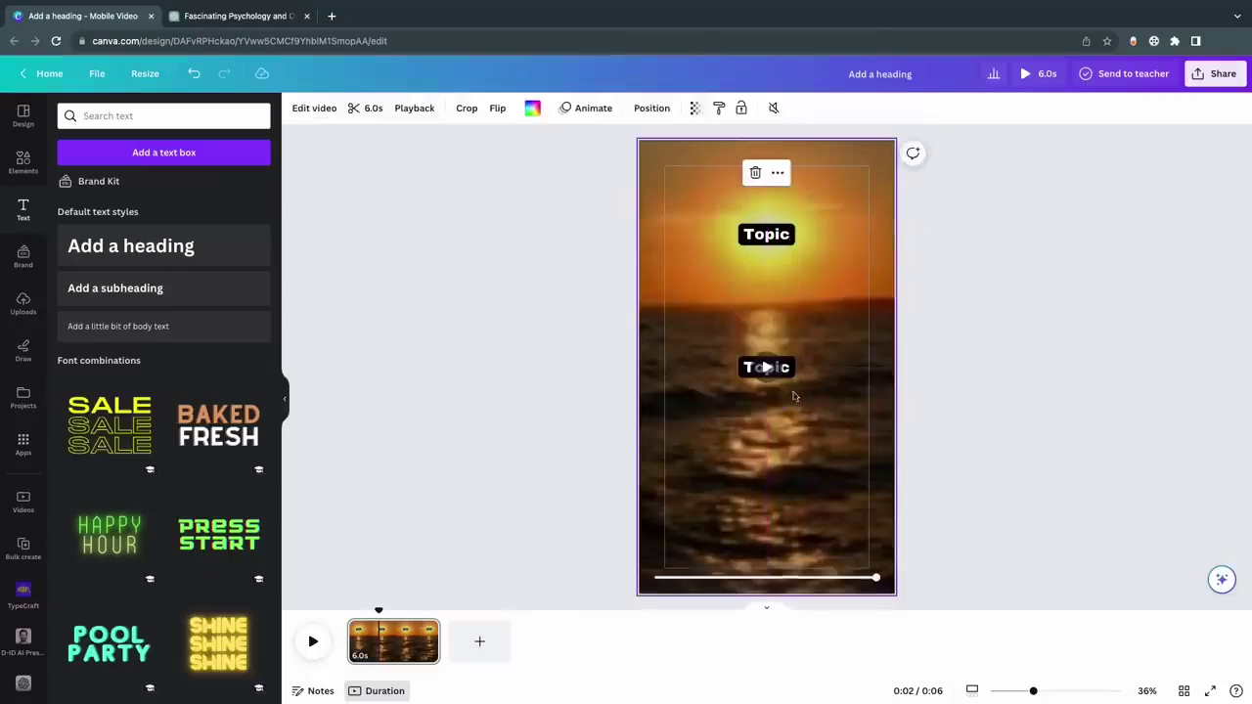
Replace the text of the duplicated heading on the water with "Part 1".
click(789, 377)
double_click(786, 371)
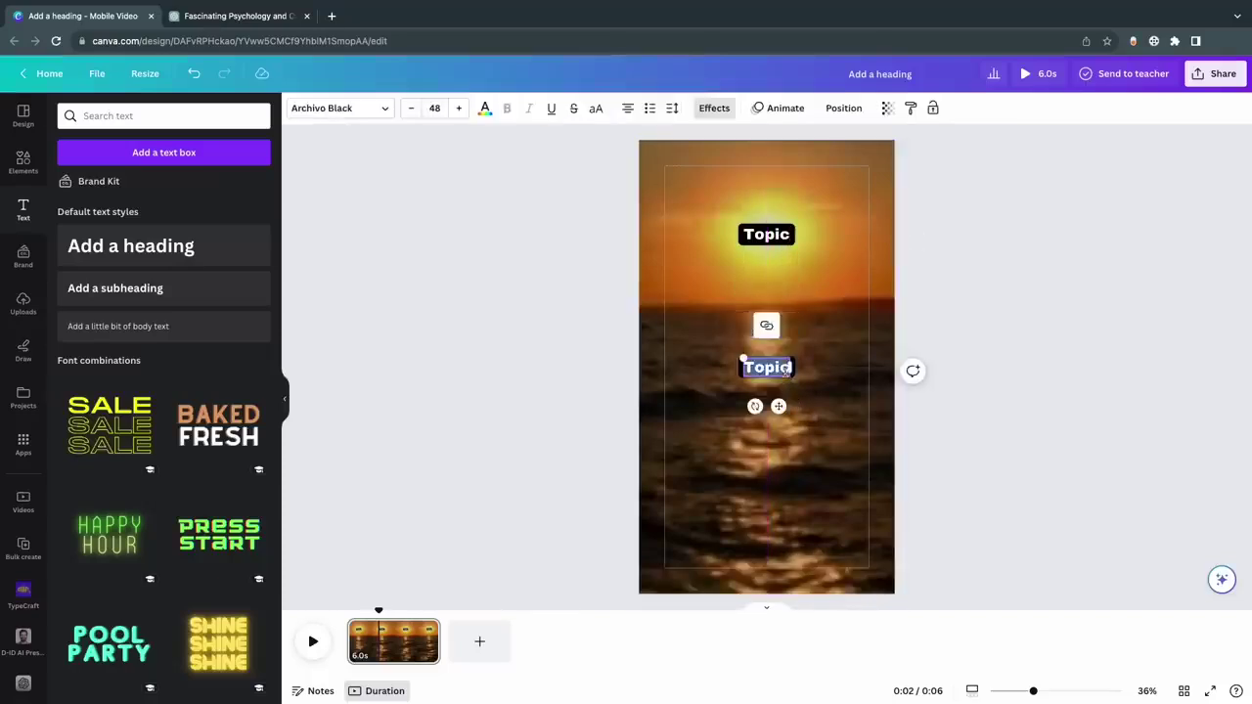
text(Part )
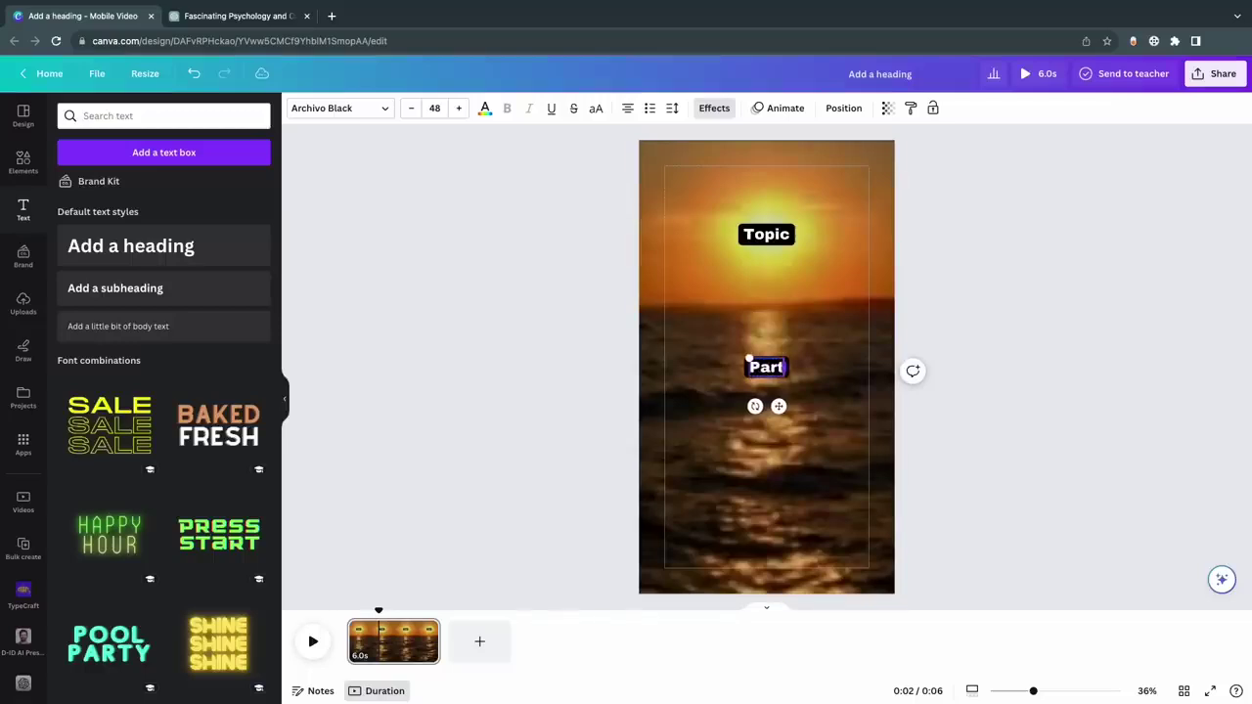
text(1)
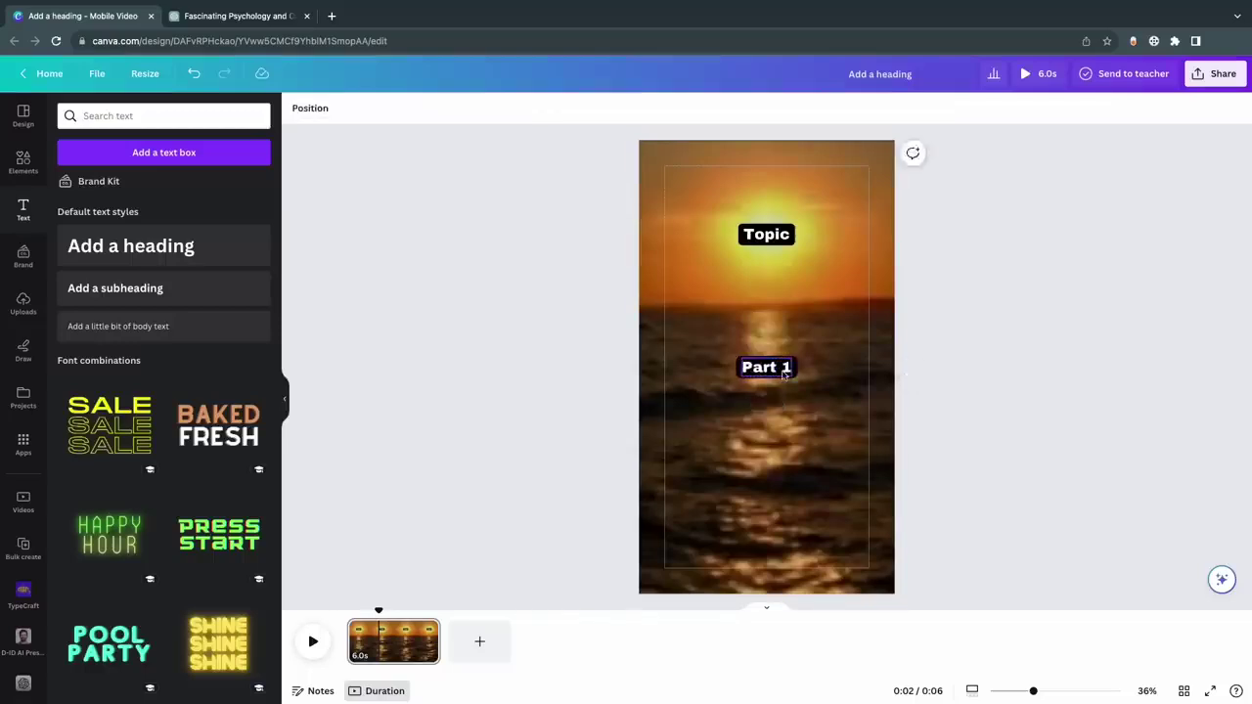
Replace the Background effect on the "Part 1" text with a black Outline effect at thickness 95.
click(714, 108)
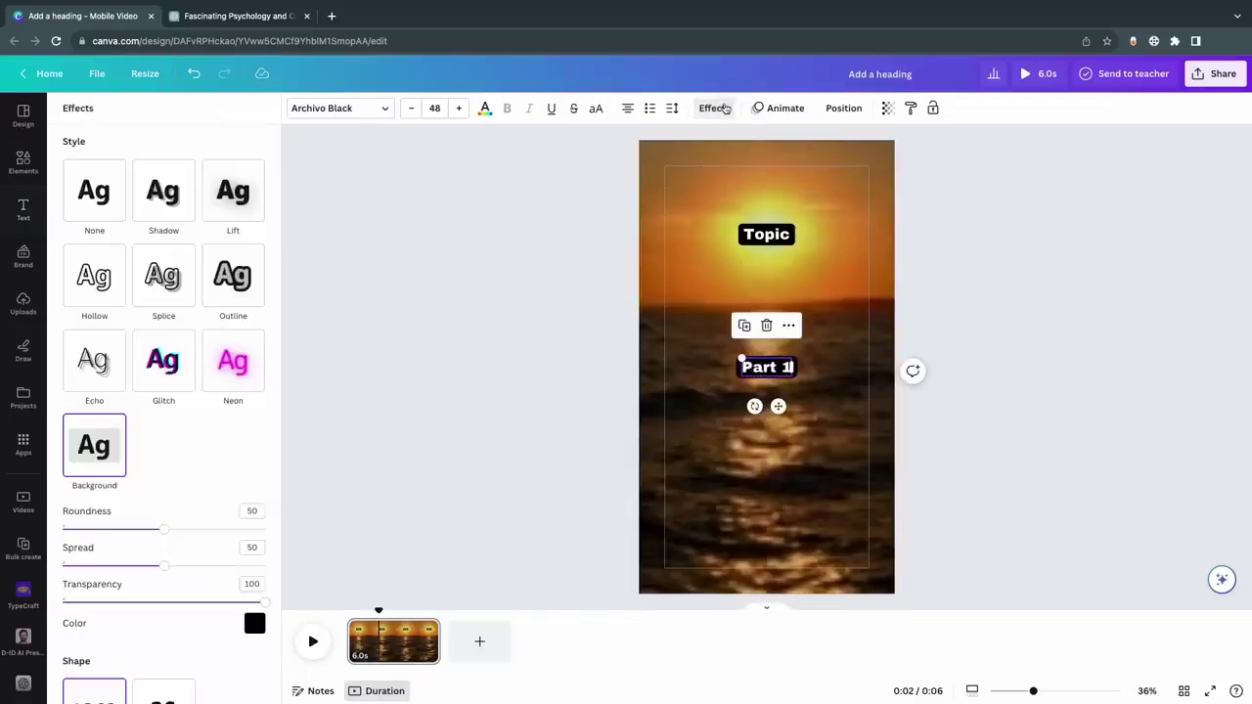
click(88, 208)
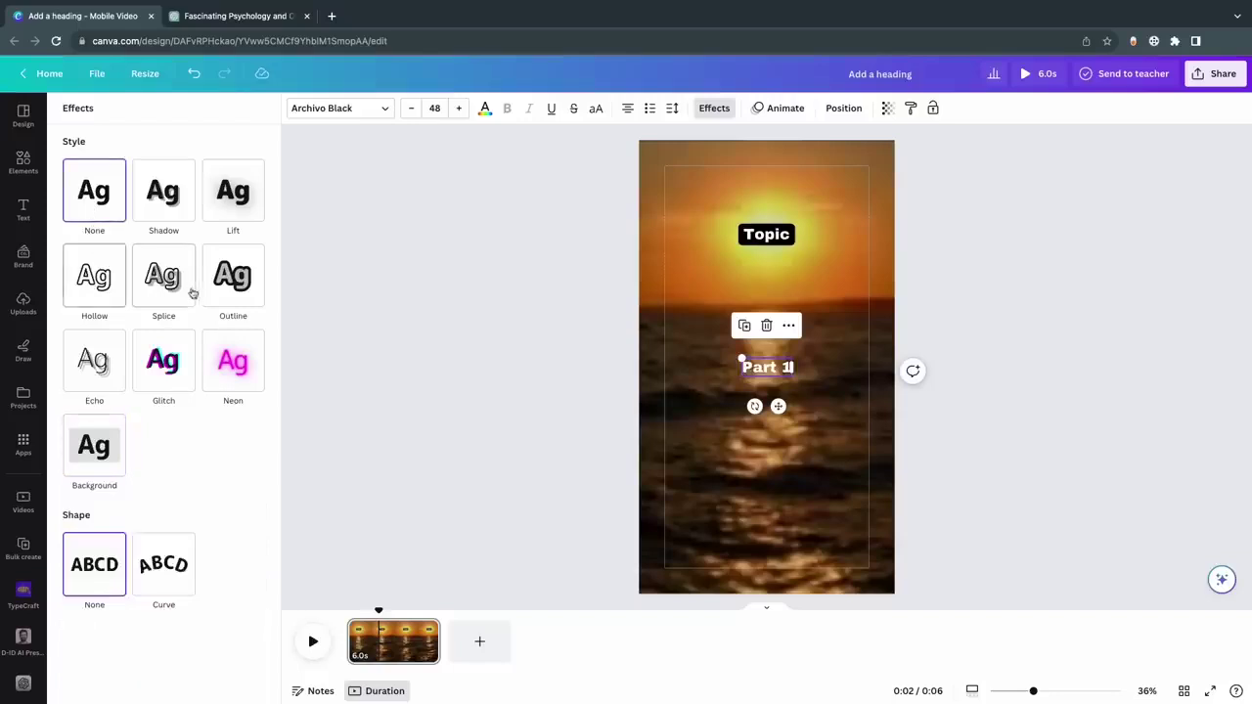
click(223, 290)
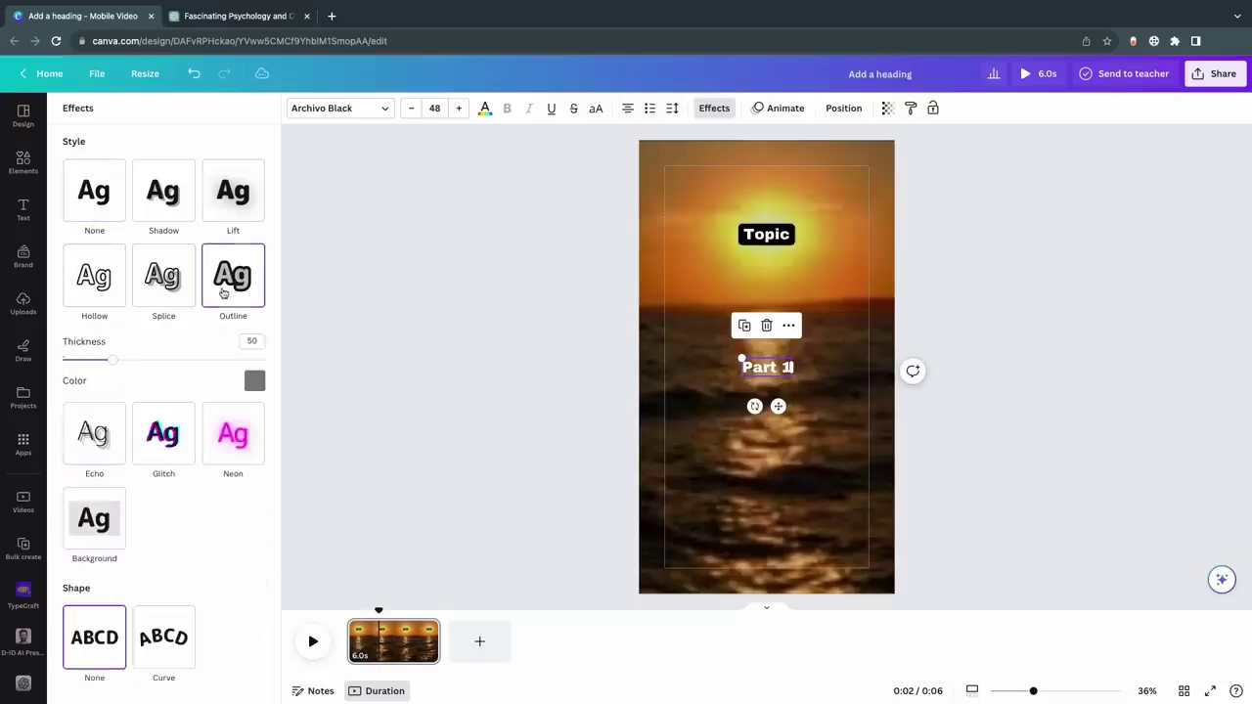
click(254, 381)
click(81, 591)
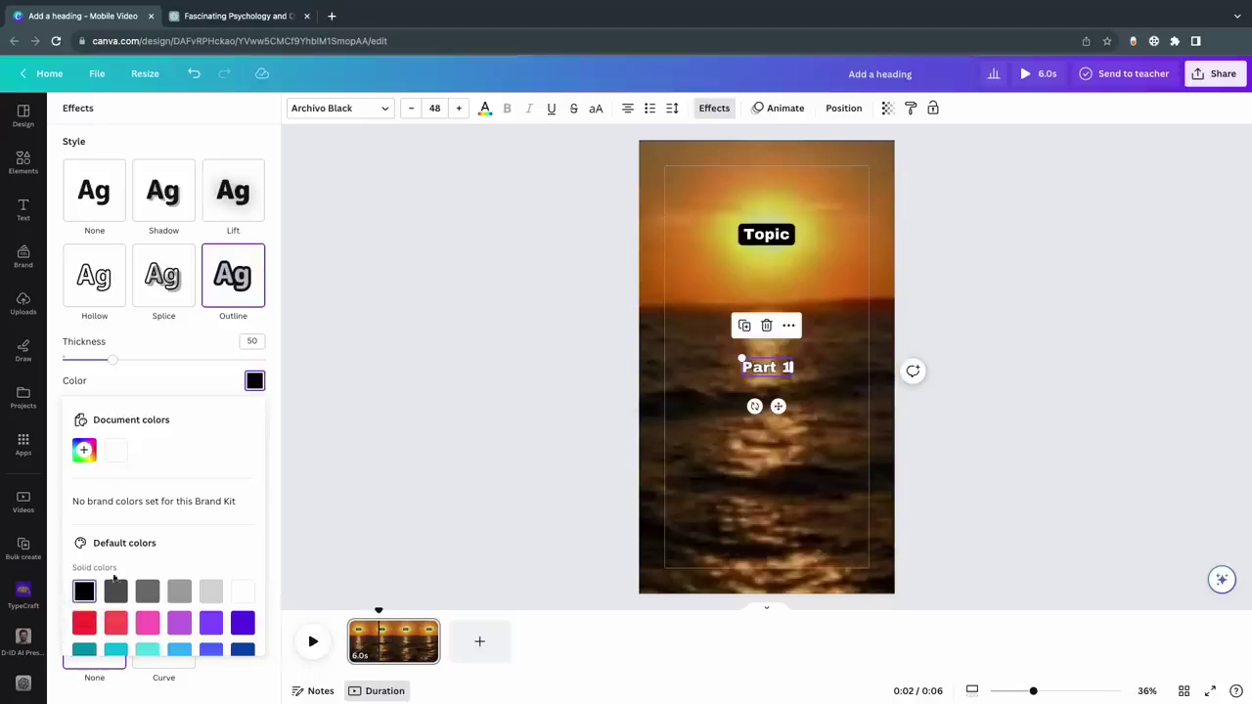
click(124, 362)
drag(116, 363, 159, 370)
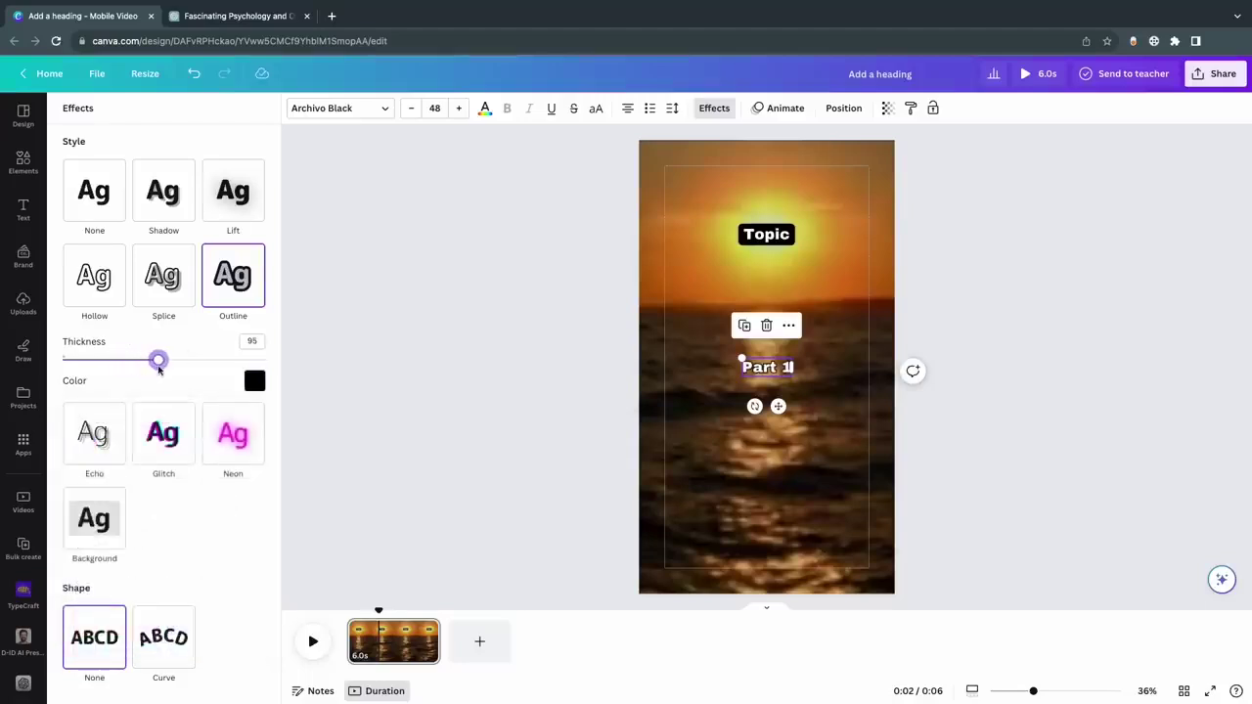
click(421, 349)
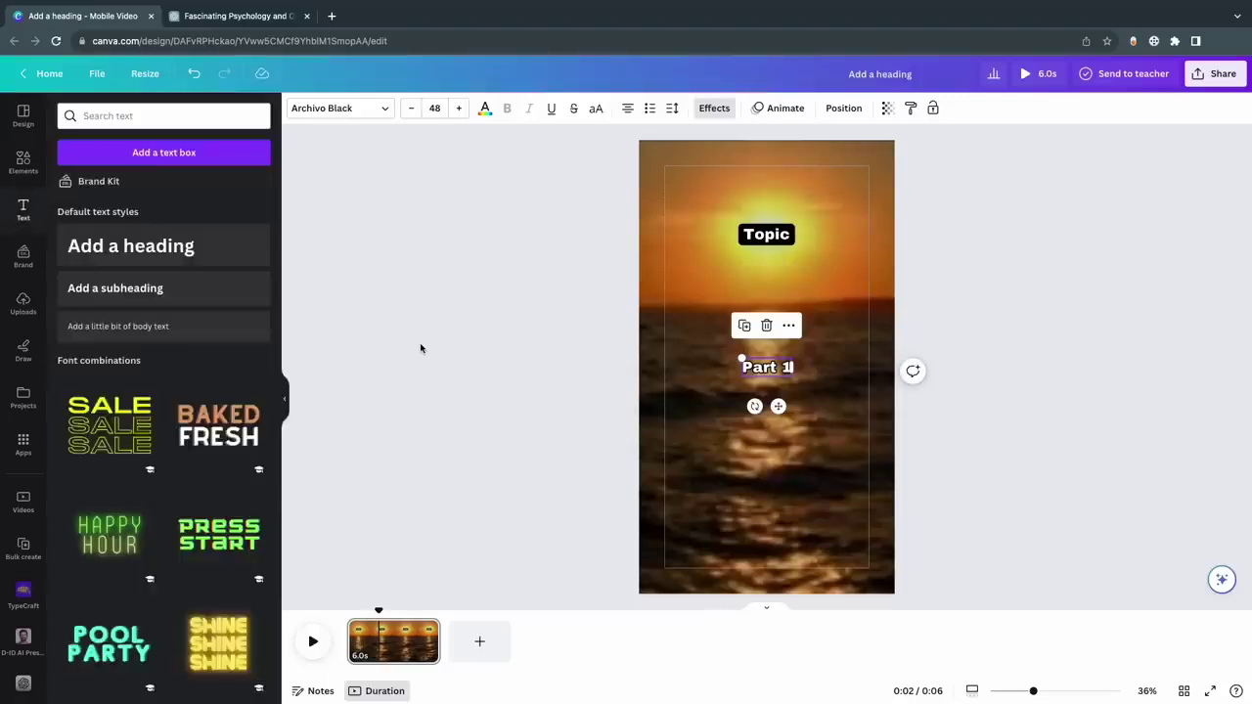
Duplicate the "Part 1" text, place the copy centred directly beneath it, and change the copy's text to "Part 2".
click(747, 368)
right_click(767, 368)
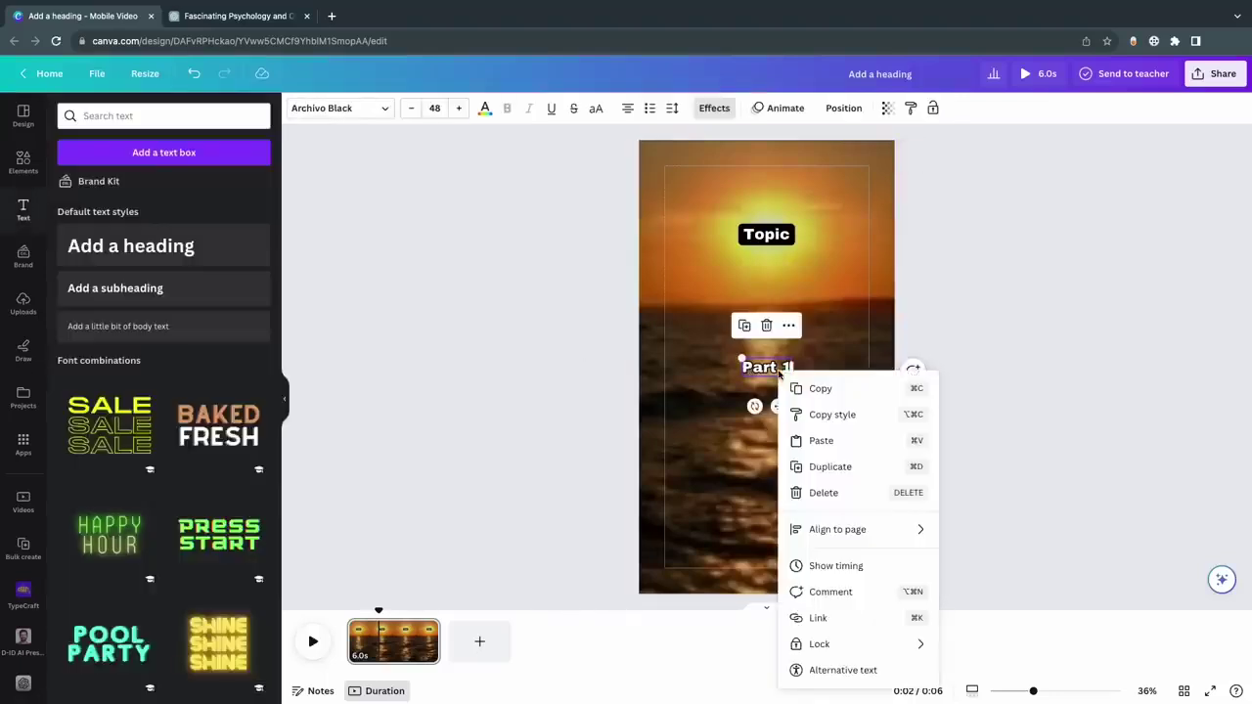
click(820, 464)
drag(781, 411, 781, 427)
double_click(767, 389)
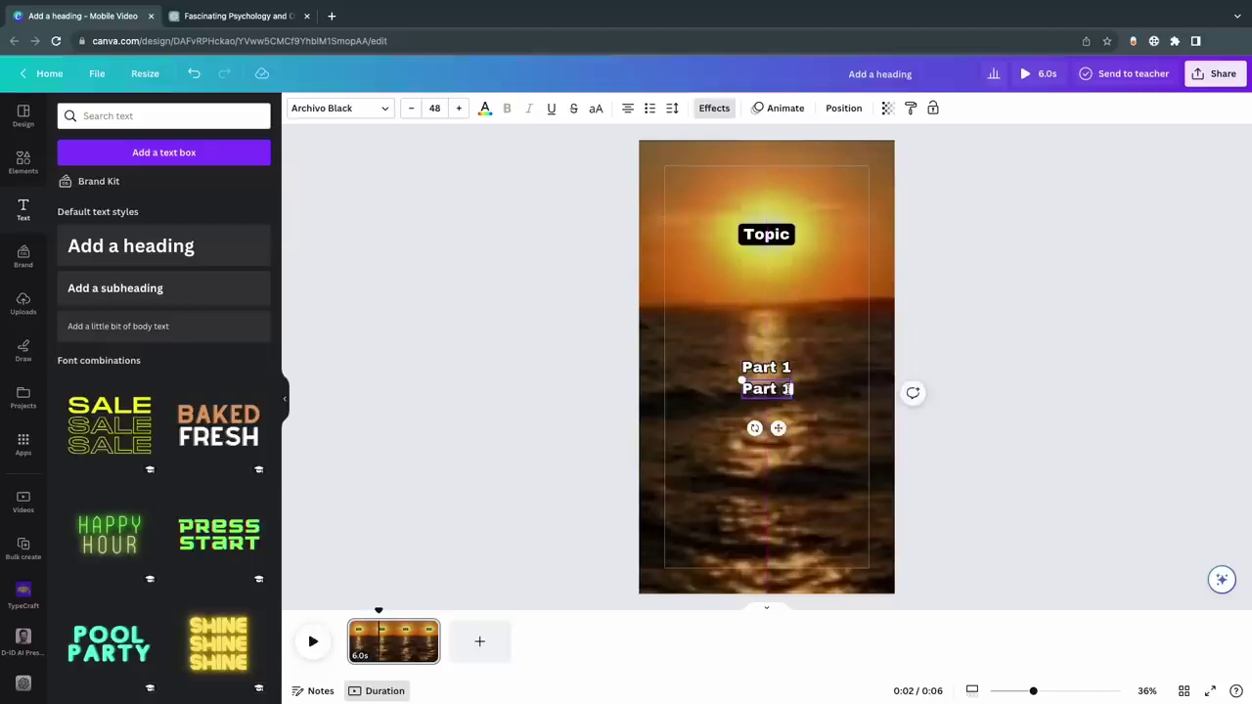
key(BackSpace)
text(2)
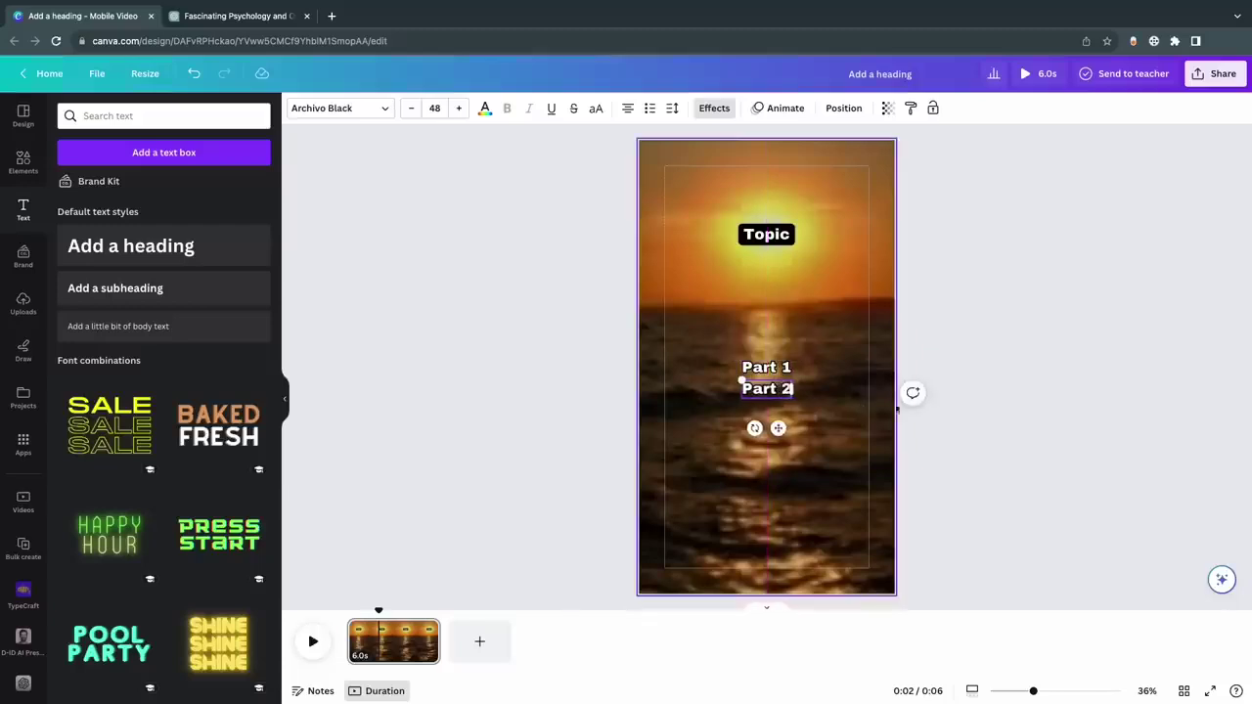
click(965, 396)
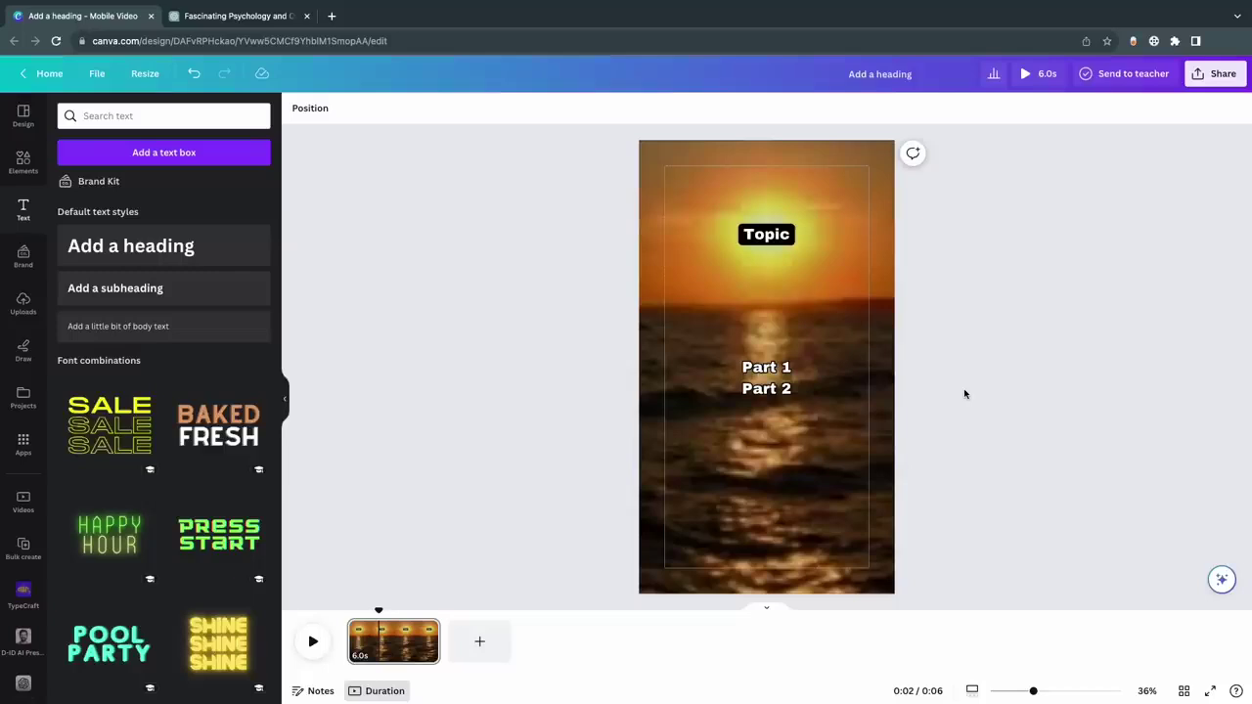
Widen the "Part 1" and "Part 2" text boxes on both sides to reach the page's margin guides.
click(782, 369)
drag(790, 367, 868, 366)
drag(740, 368, 666, 366)
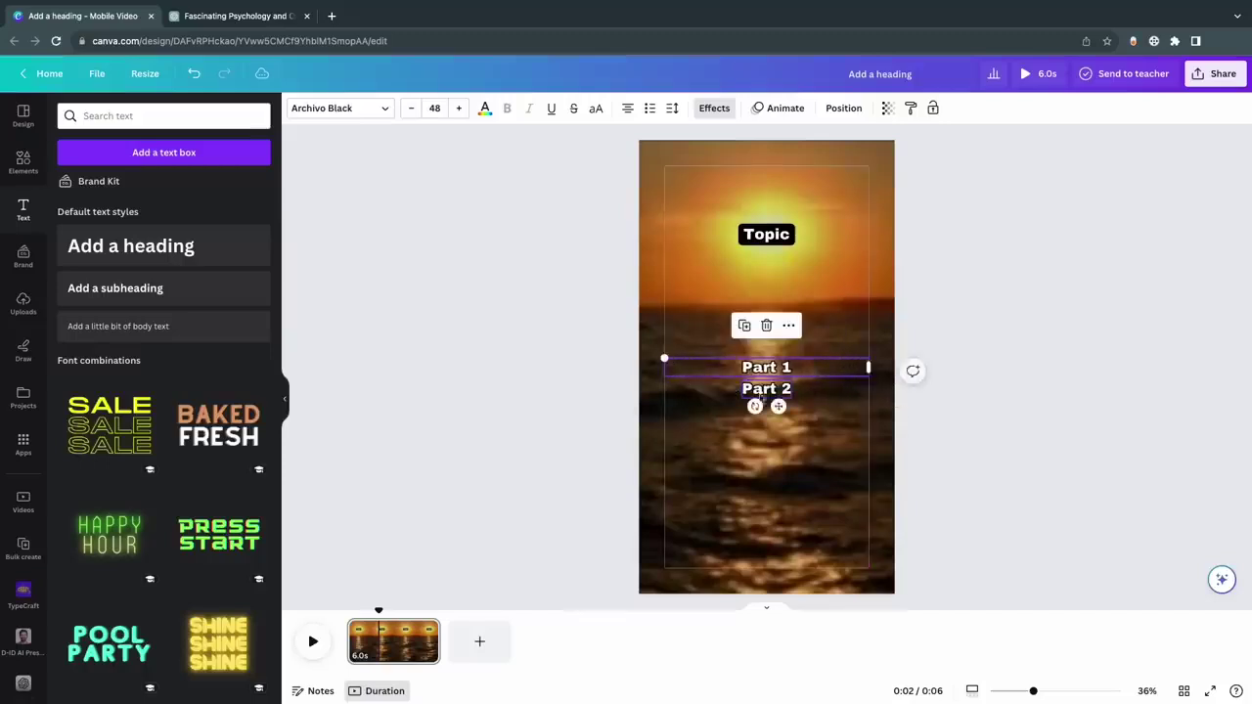
click(768, 391)
drag(794, 388, 868, 388)
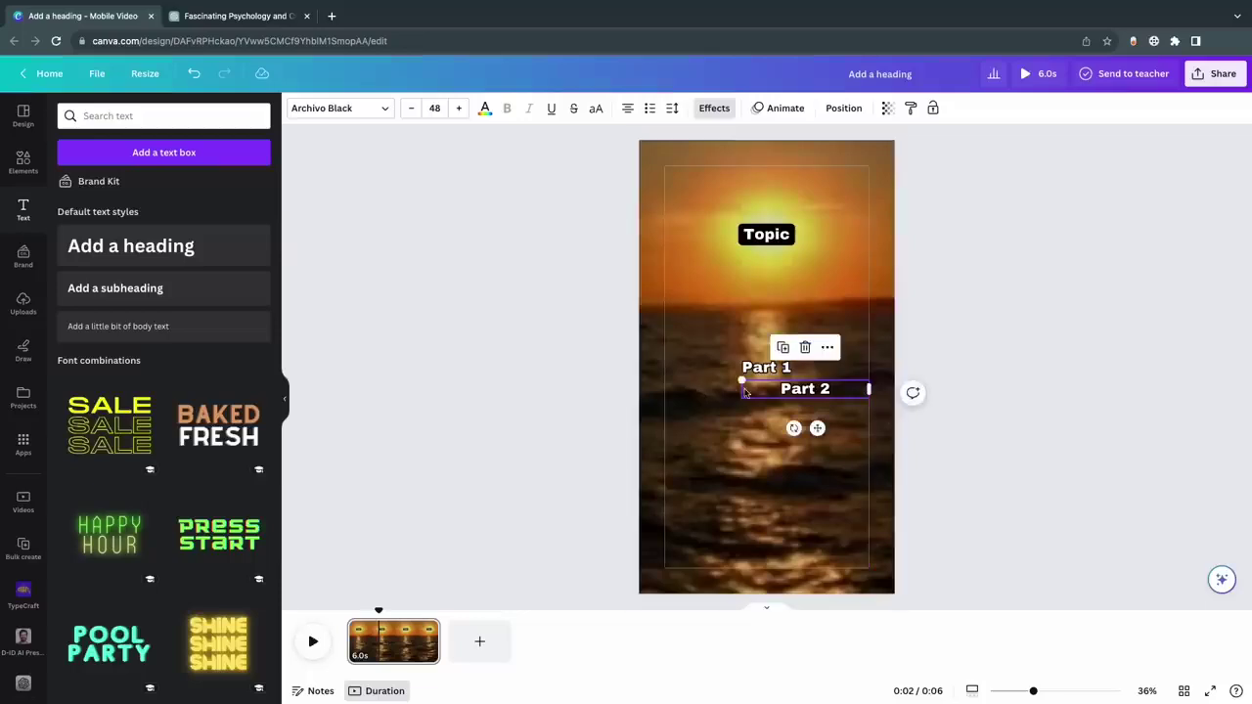
drag(741, 388, 664, 388)
click(1017, 424)
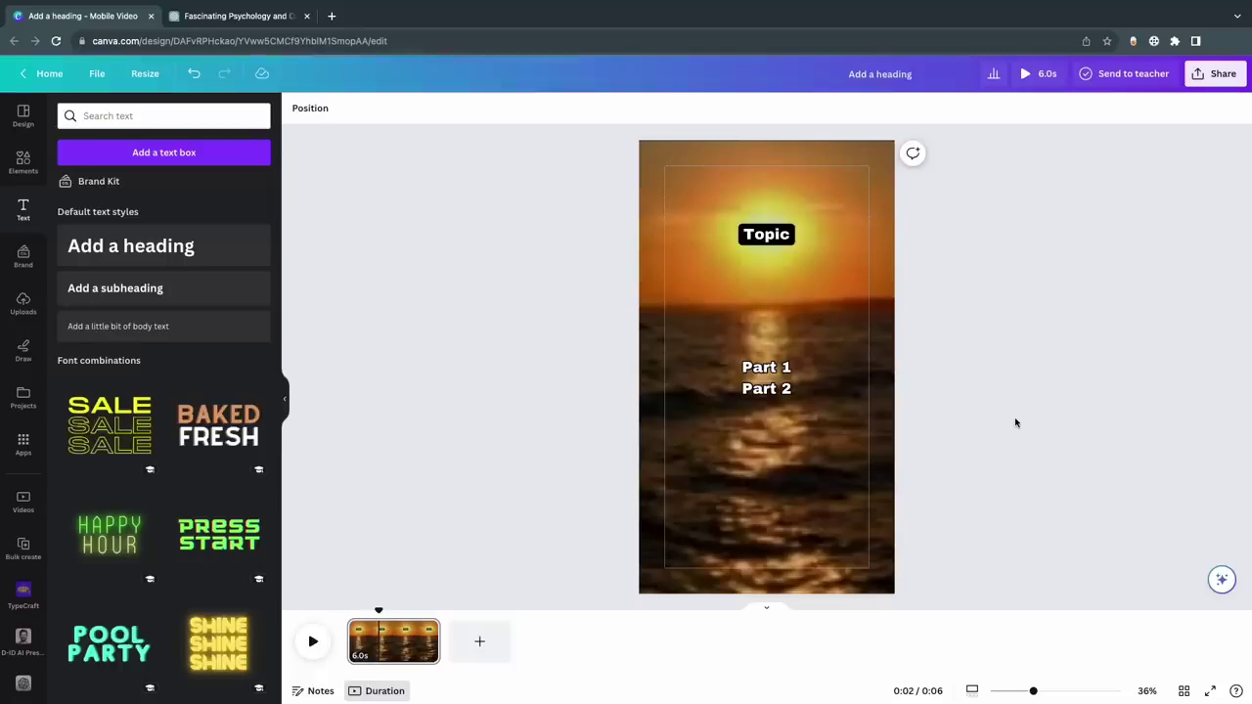
Show the timing of the "Part 1" text and trim its end to about the 3-second mark.
click(794, 370)
right_click(794, 369)
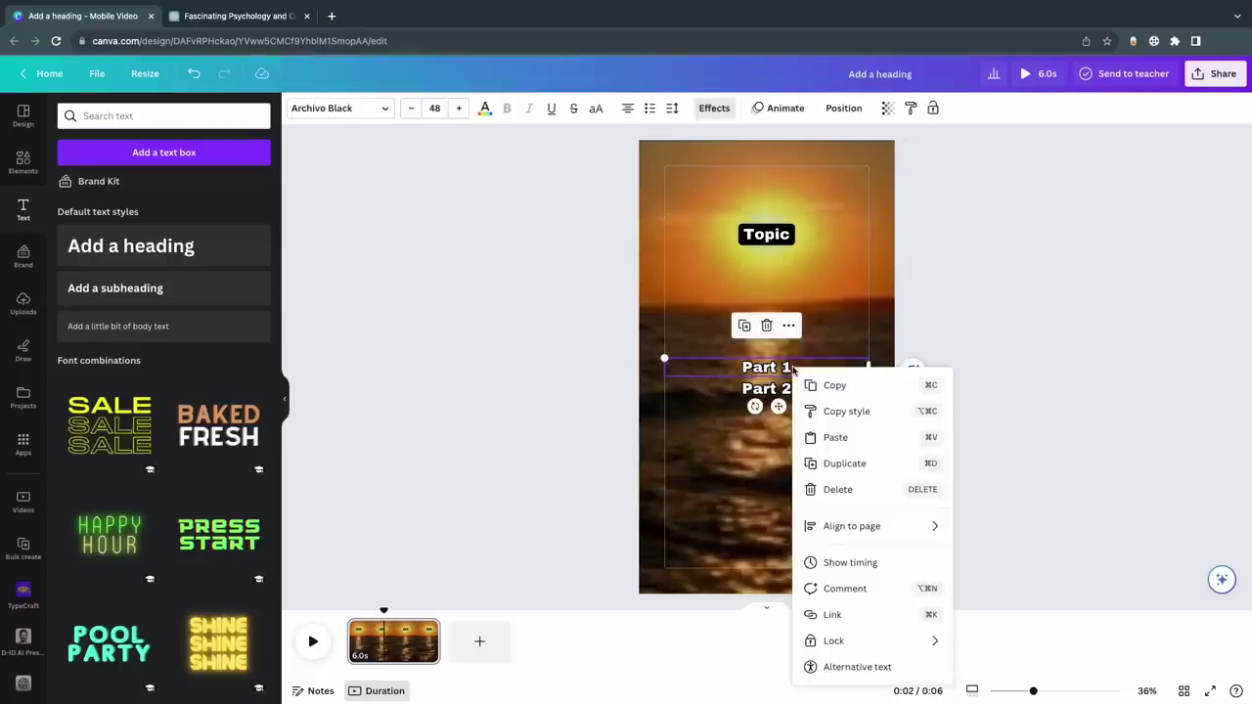
click(887, 560)
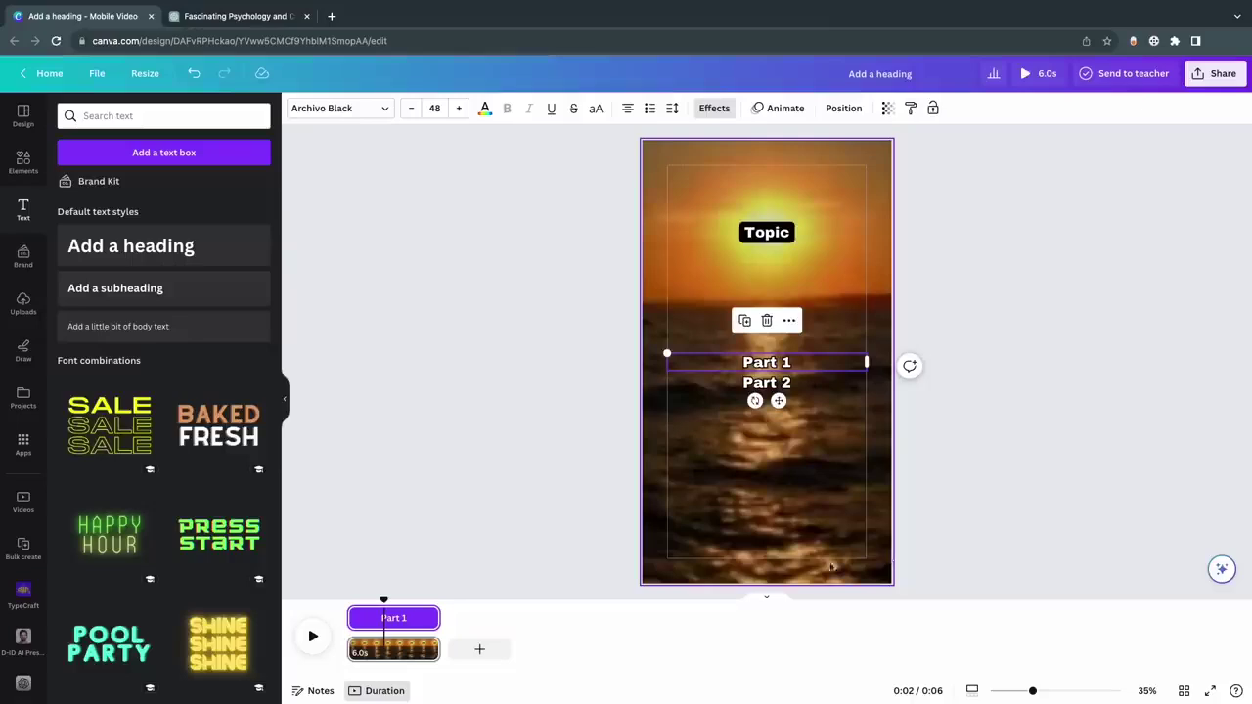
drag(439, 618, 416, 618)
click(774, 389)
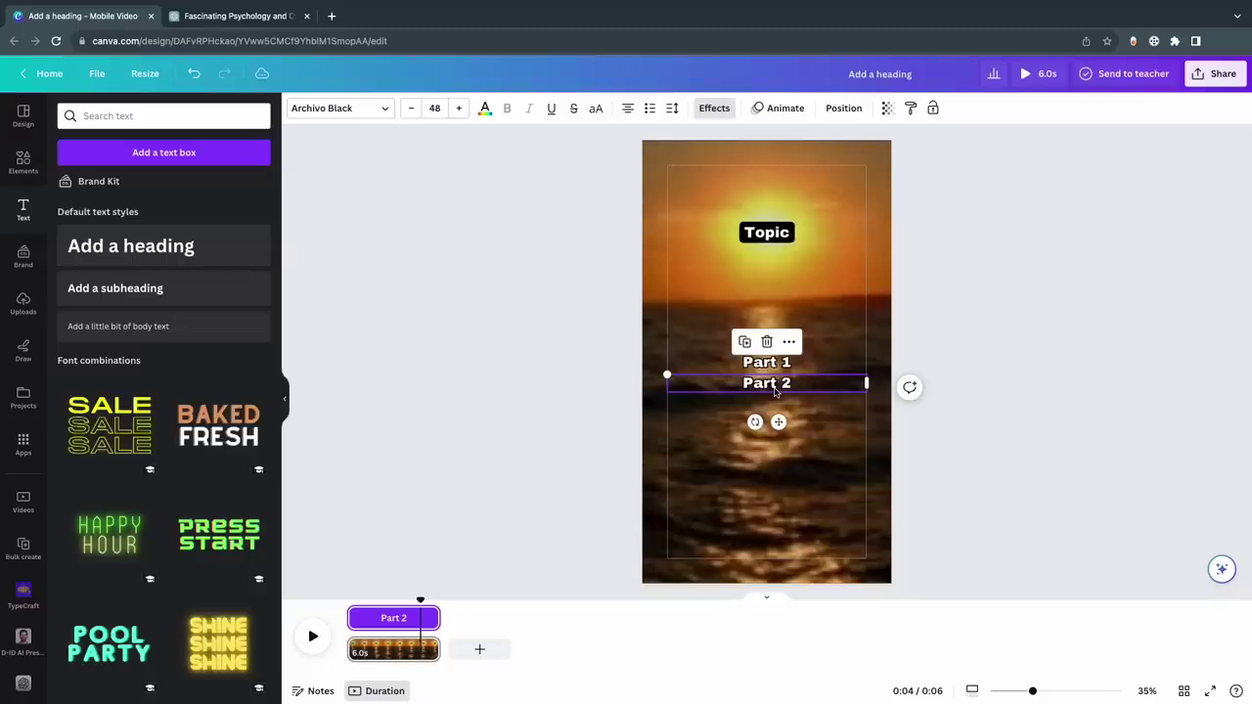
drag(437, 617, 398, 612)
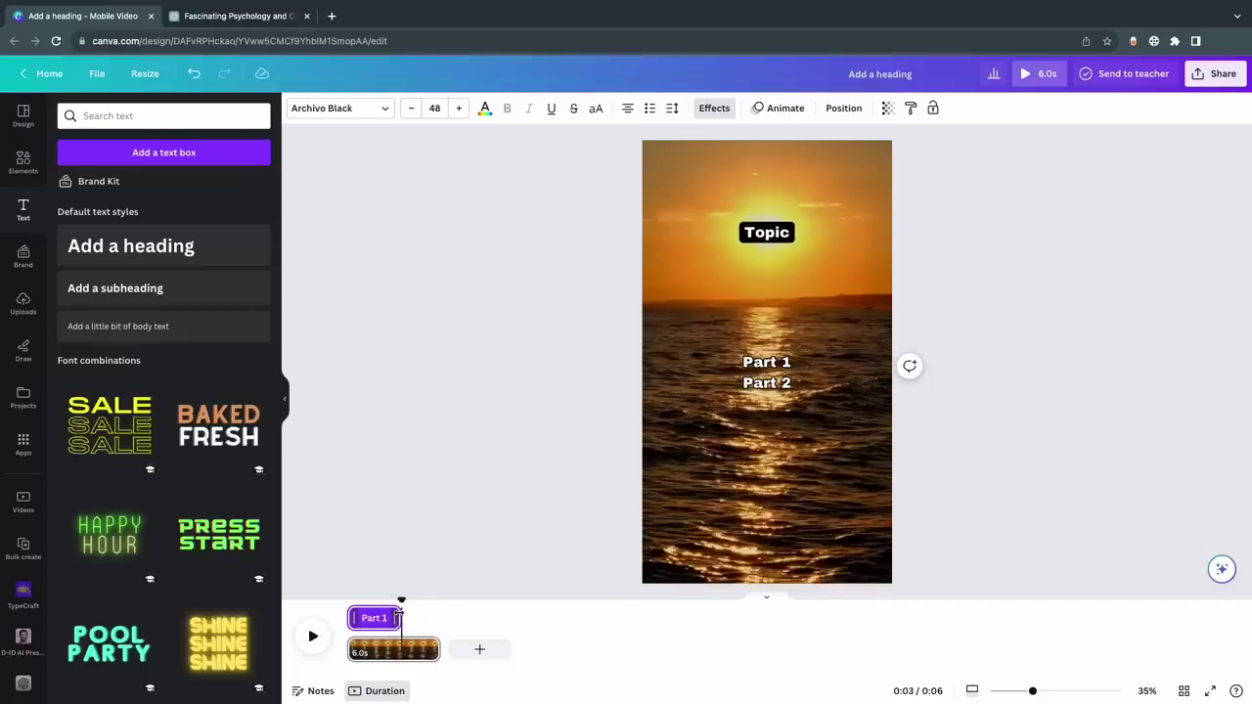
click(469, 550)
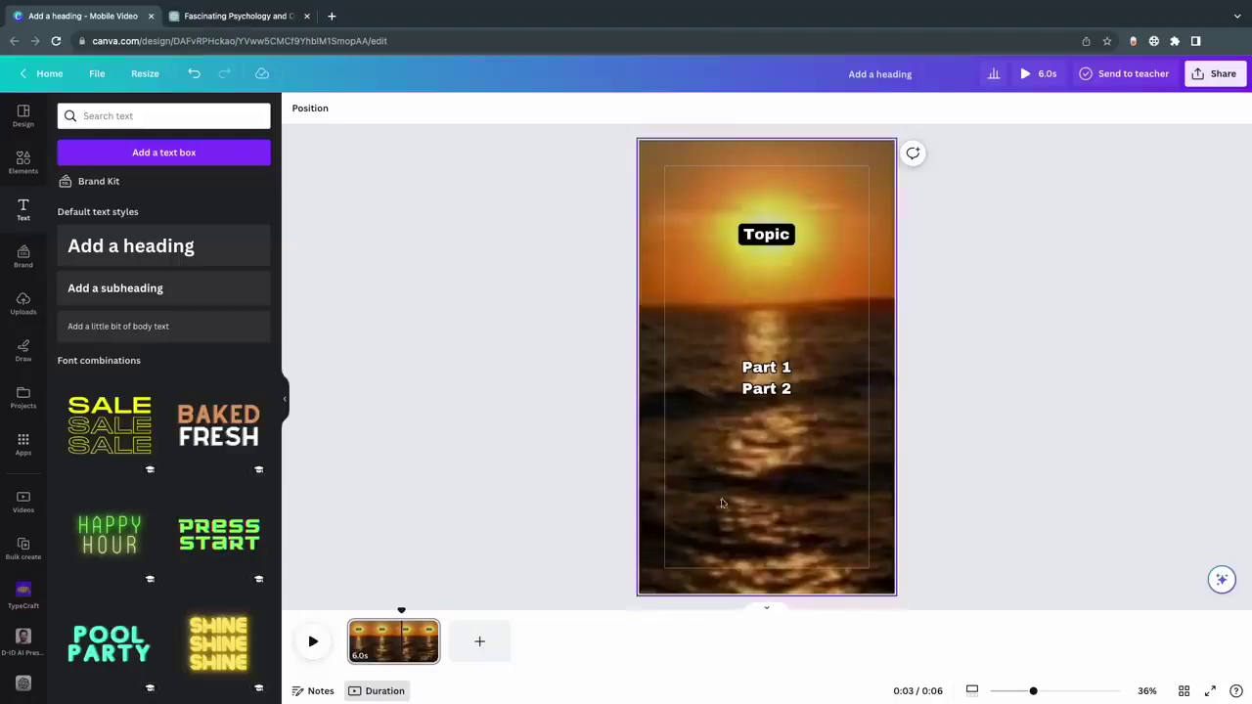
Trim the start of the "Part 2" text so it lasts 3.3 s up to the video's end, and preview the video.
click(775, 396)
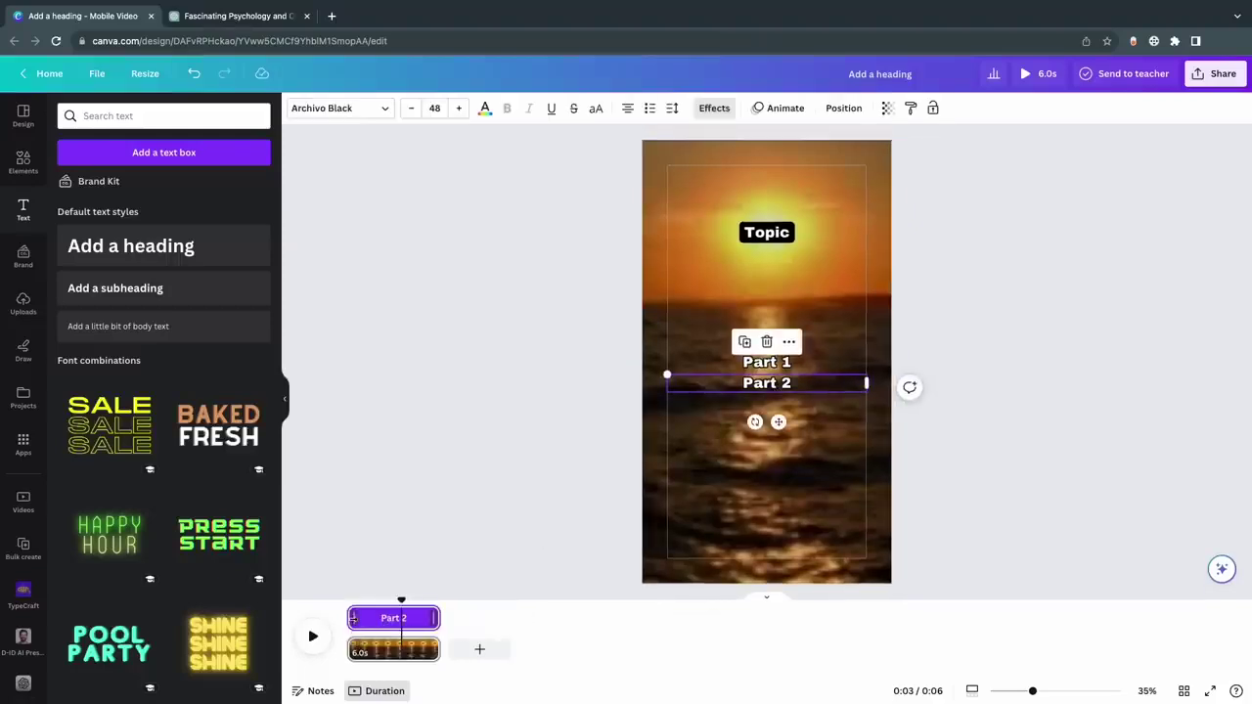
drag(350, 618, 388, 618)
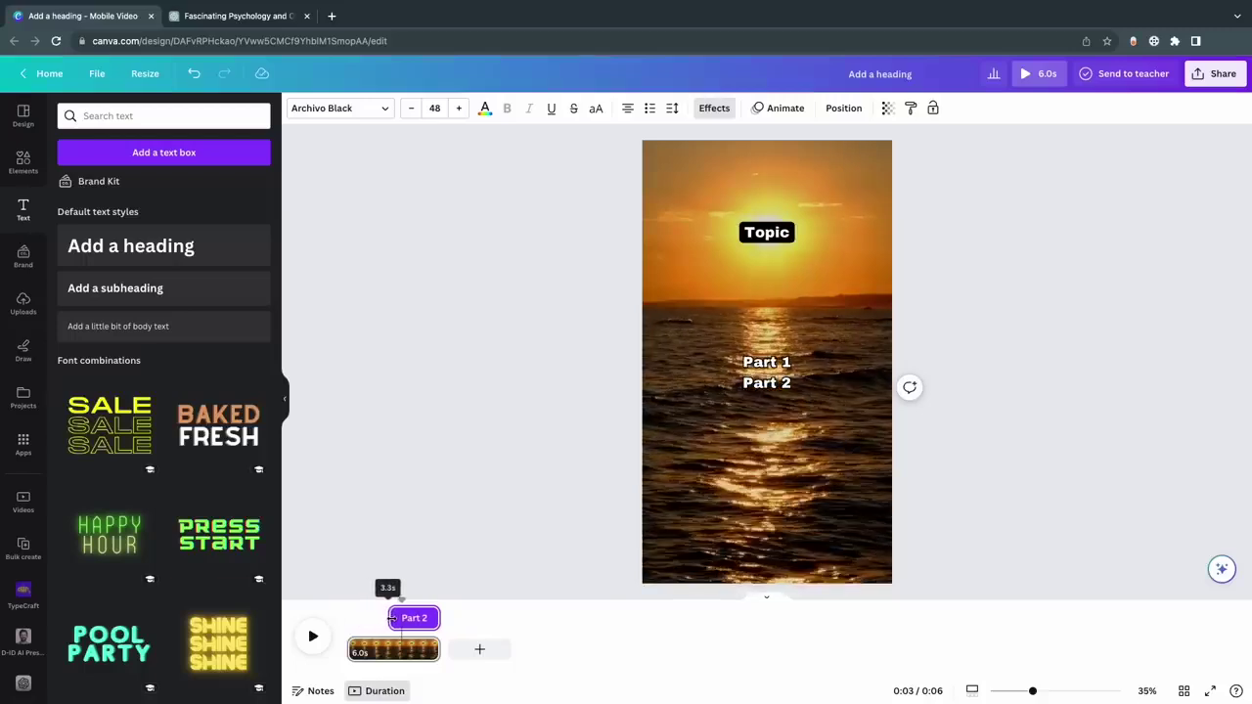
click(313, 637)
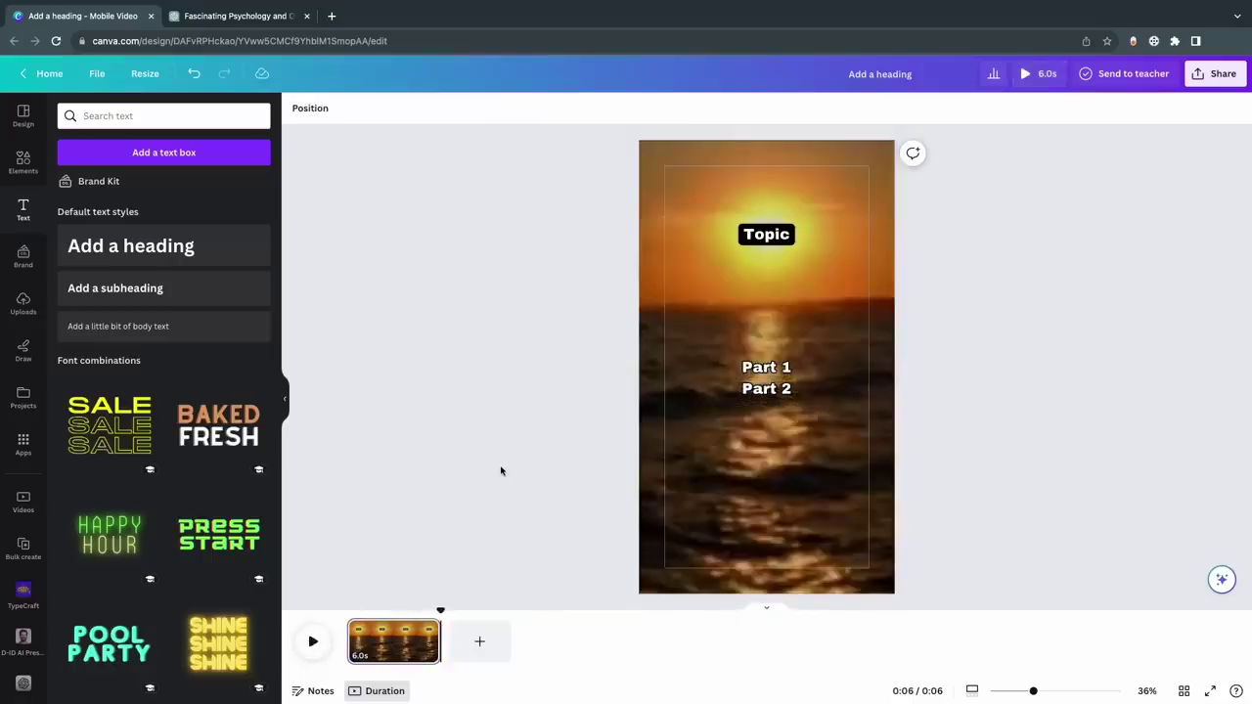
Open the Bulk create app for the design.
click(22, 447)
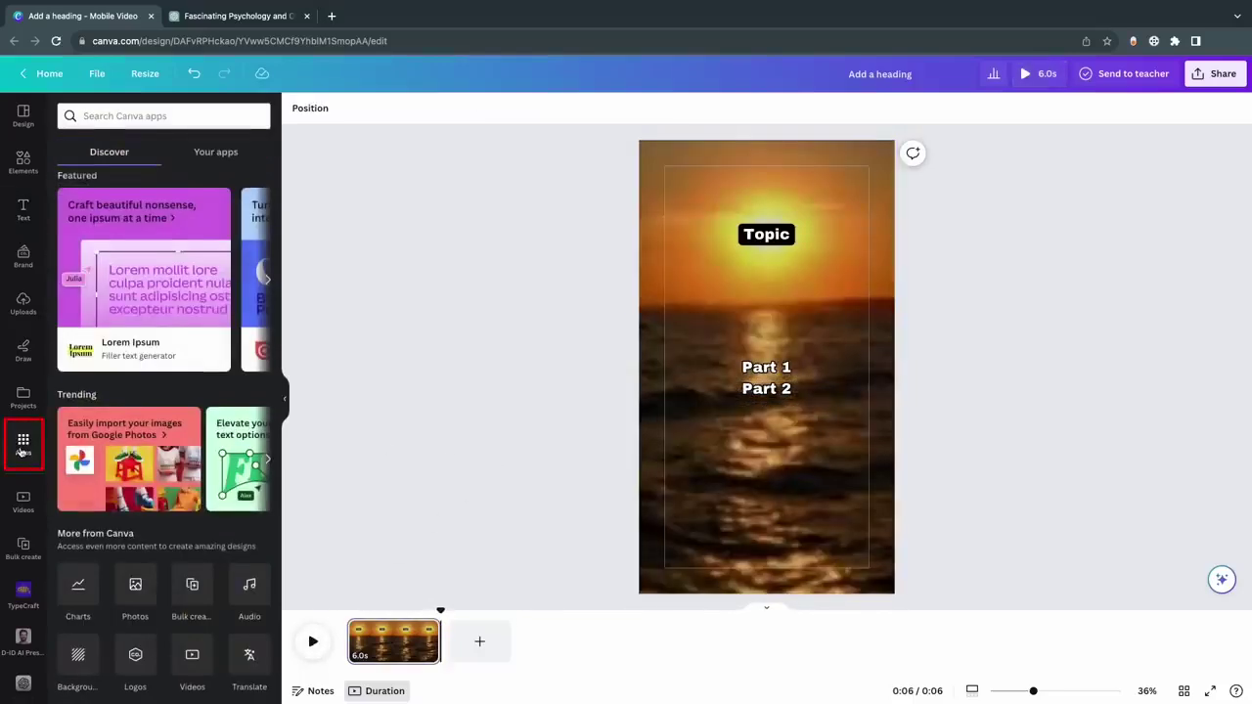
click(187, 603)
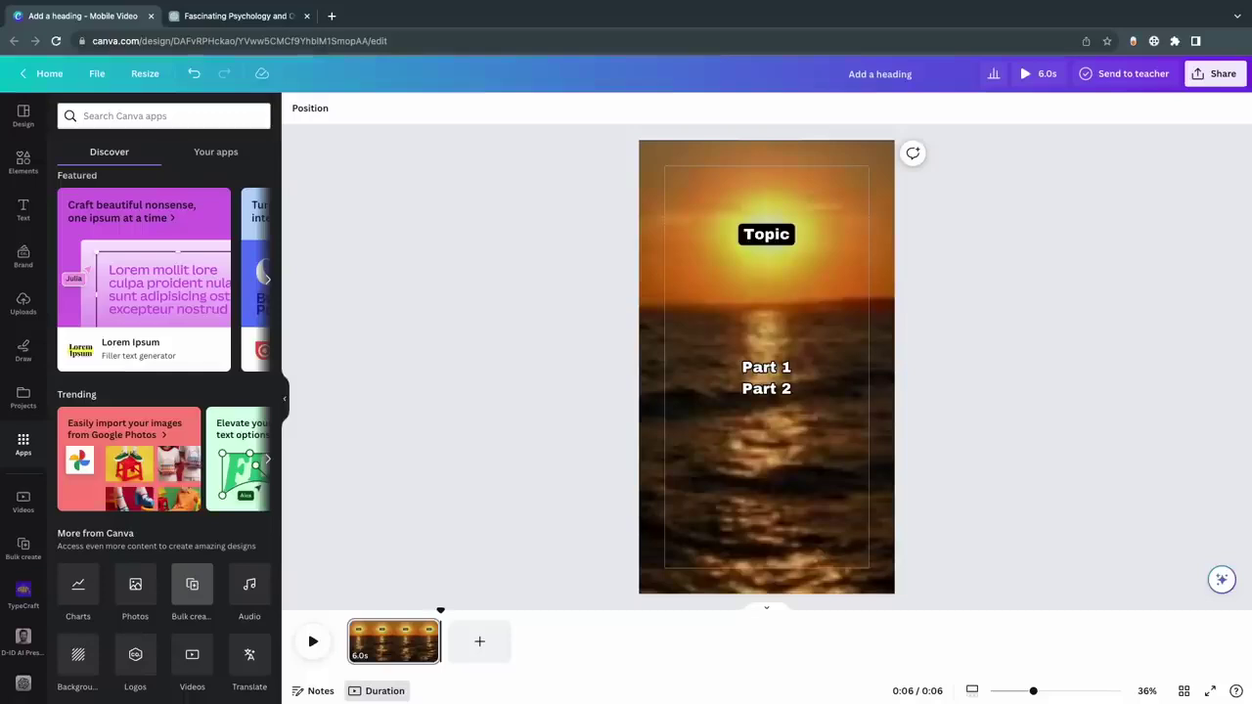
click(187, 601)
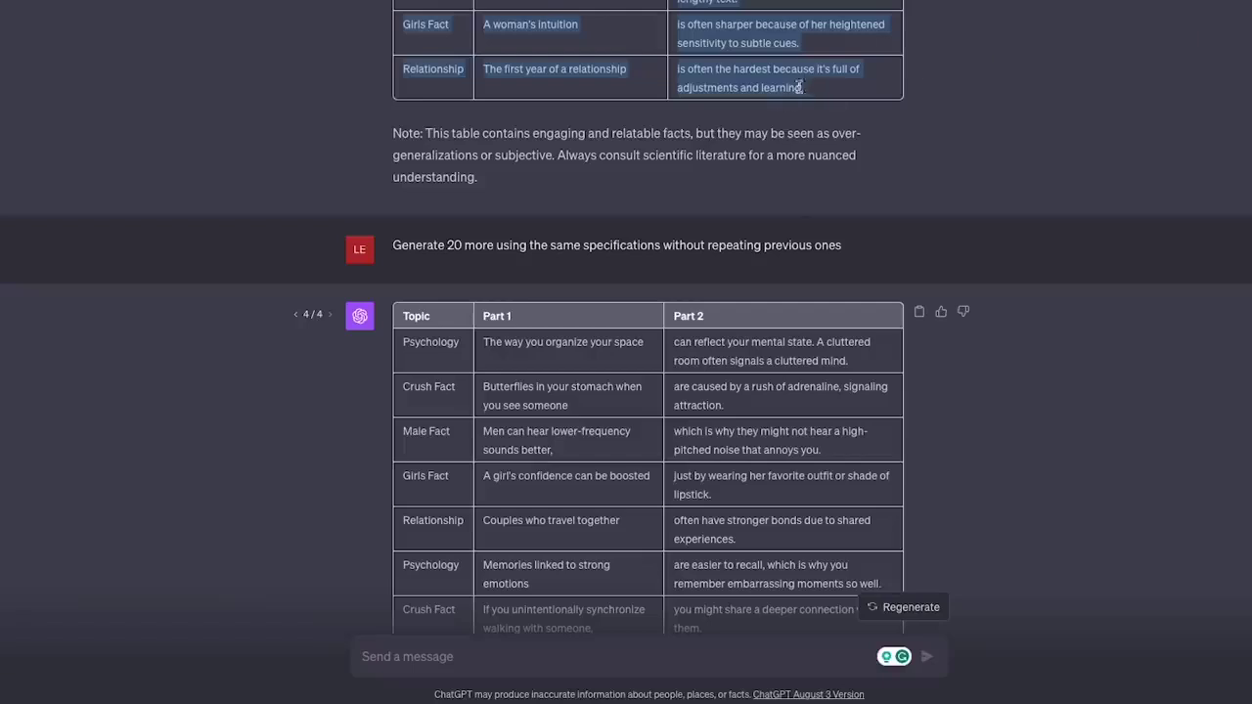
Copy the selected facts table in ChatGPT and paste it over the sample data in Canva's manual Bulk create table, starting at the first header cell.
right_click(799, 86)
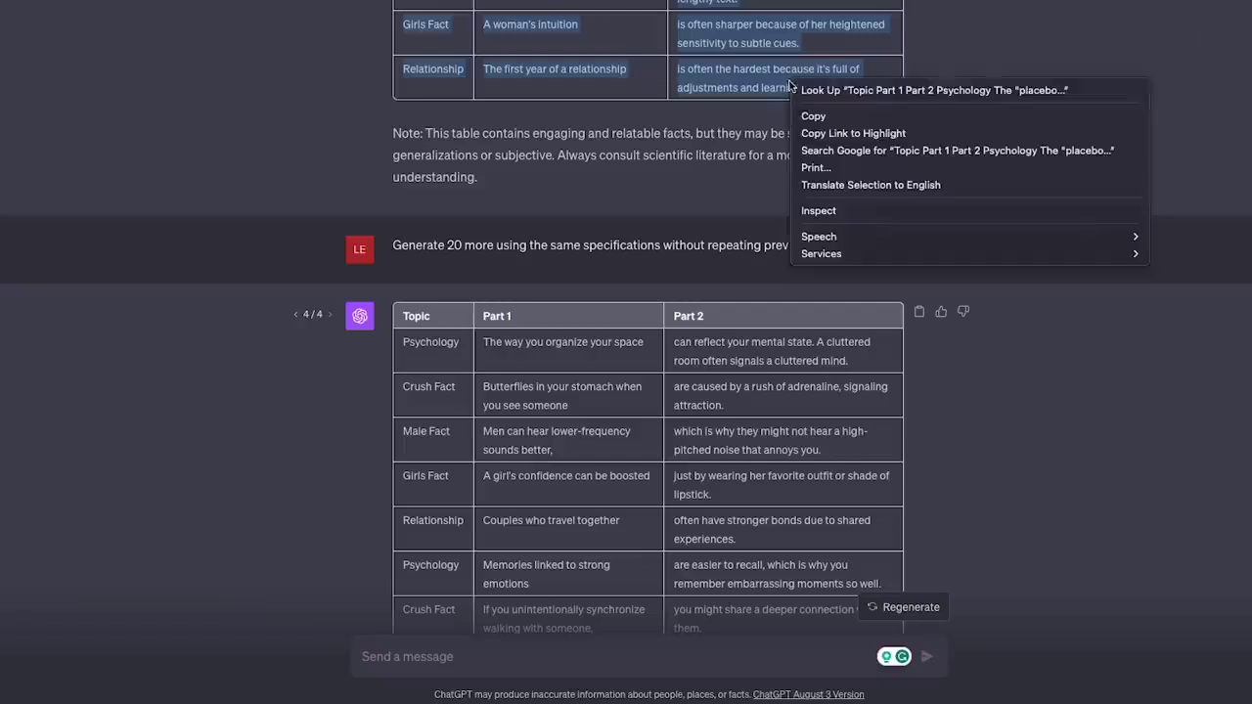
click(809, 115)
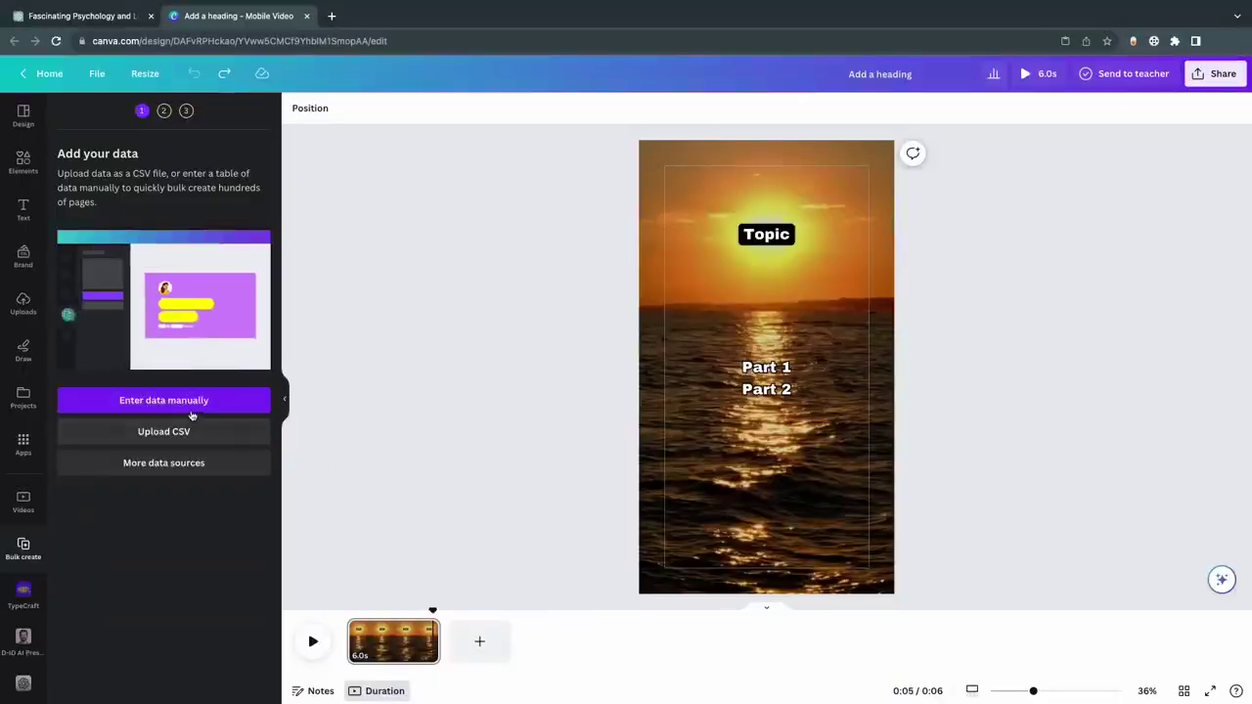
click(192, 409)
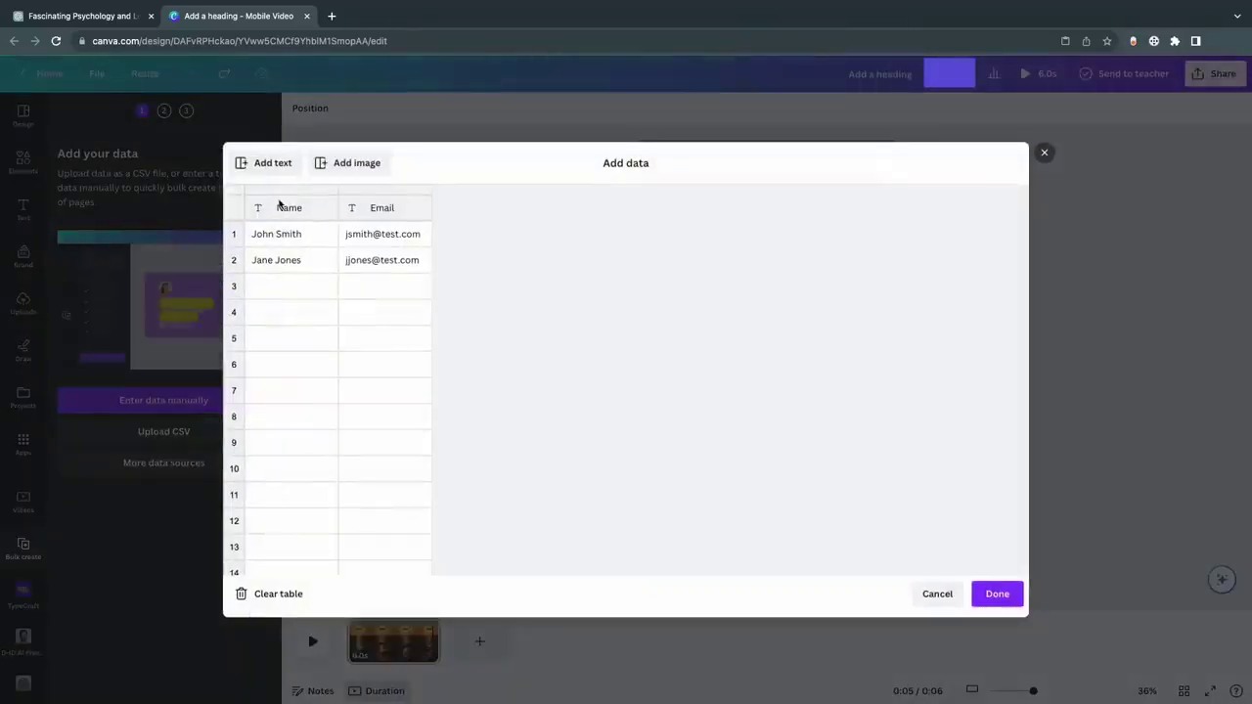
click(257, 209)
right_click(256, 208)
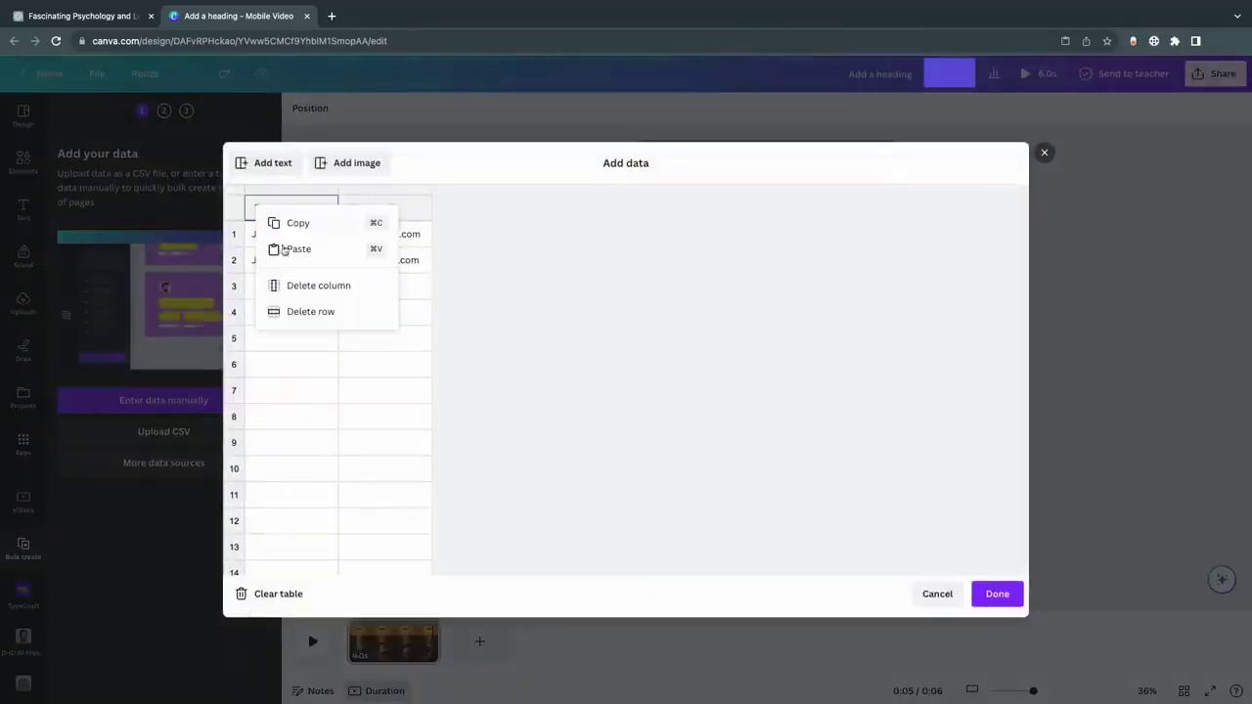
click(296, 253)
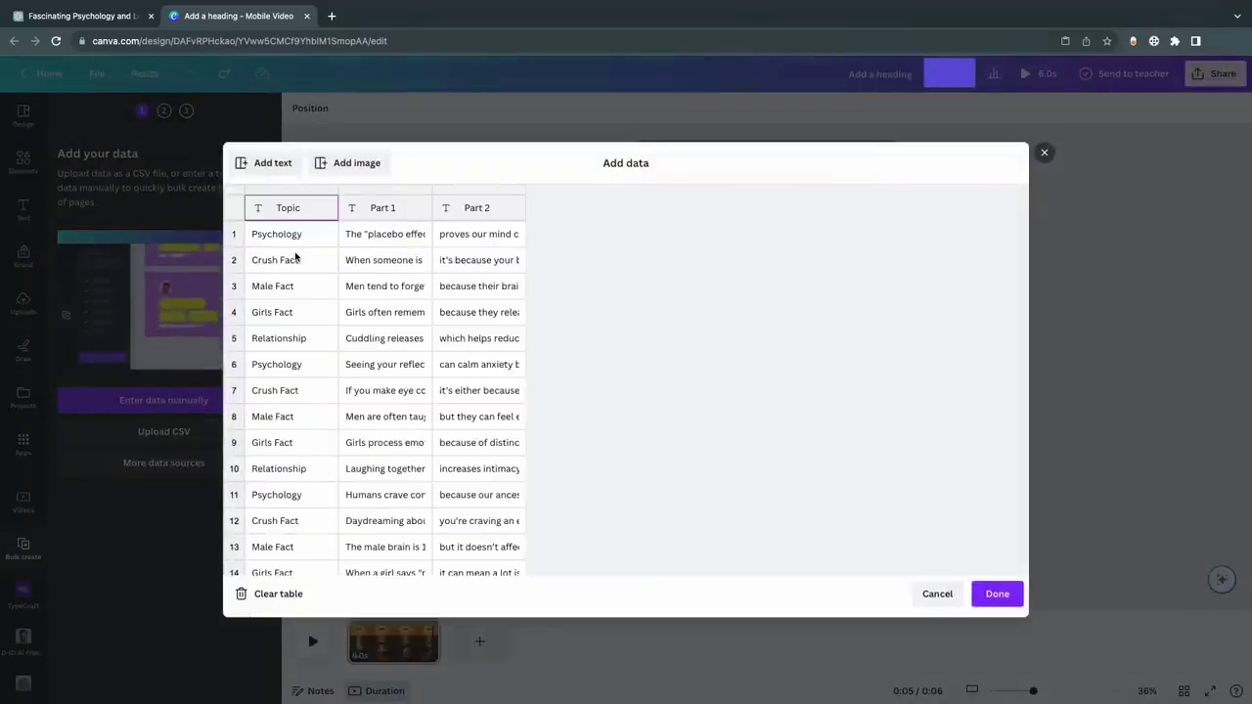
Check the pasted rows and the Topic, Part 1 and Part 2 headers, and finish adding the data.
scroll(323, 333, down, 6)
scroll(322, 333, up, 6)
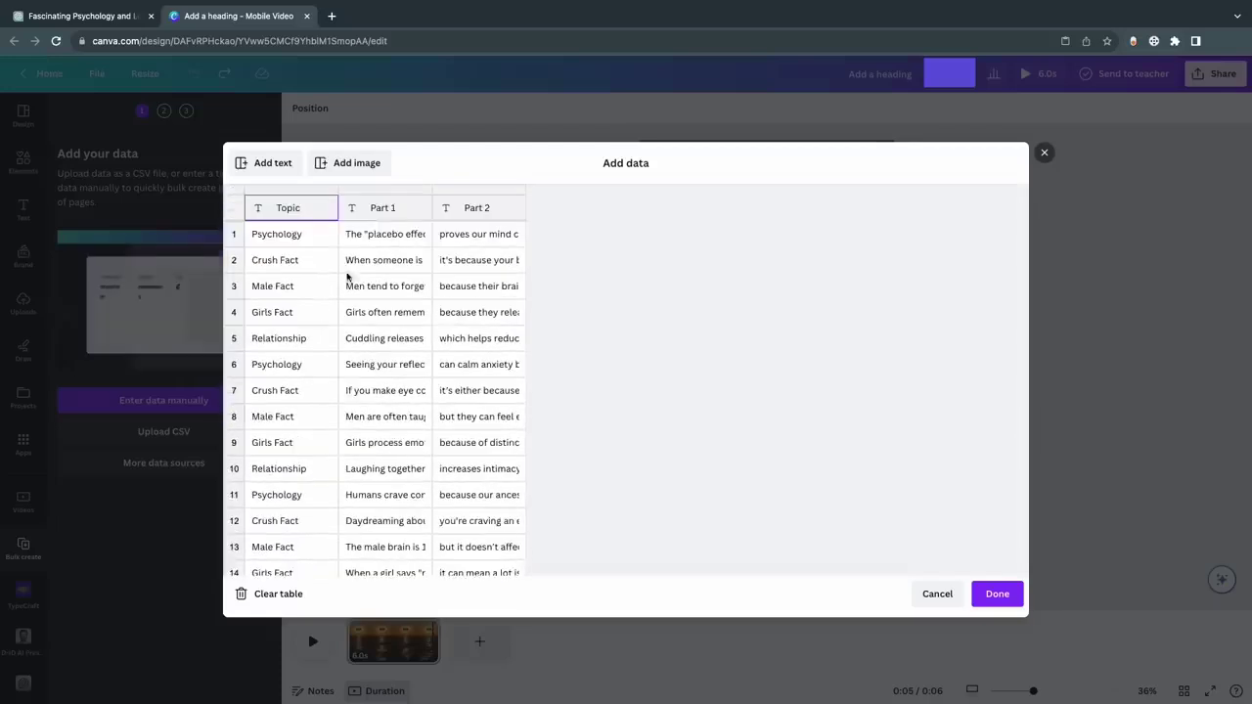
click(369, 209)
click(478, 215)
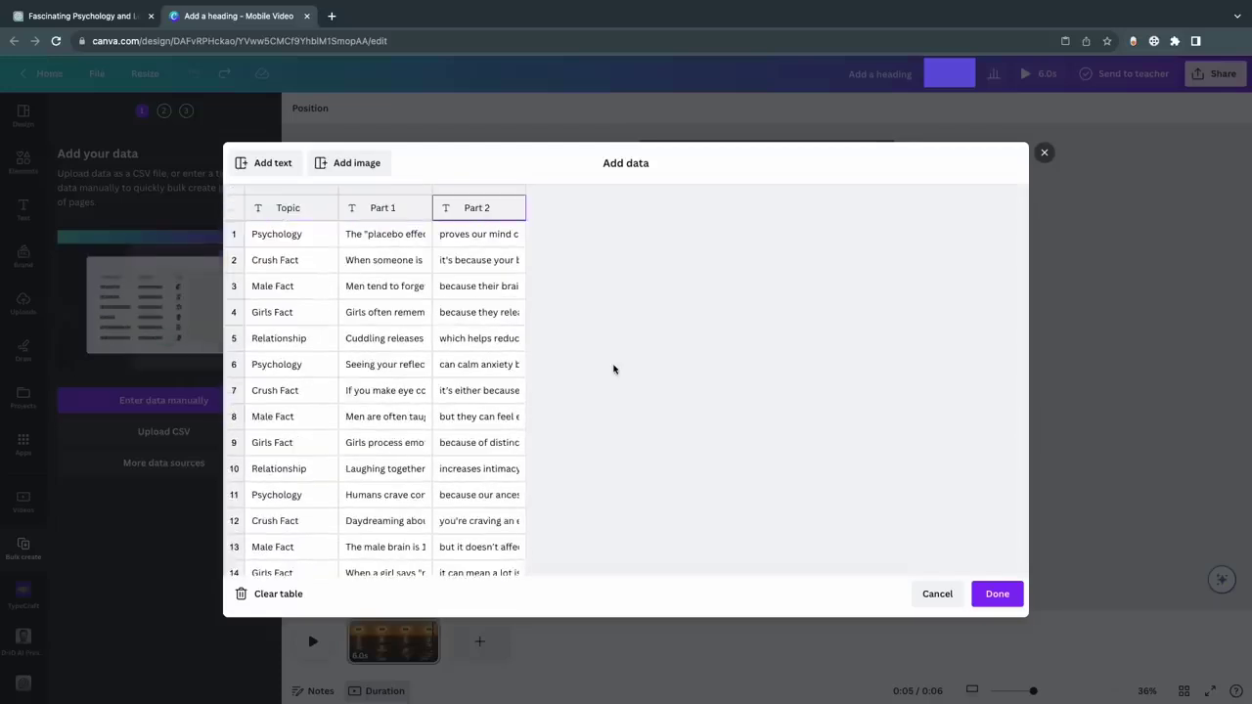
click(994, 594)
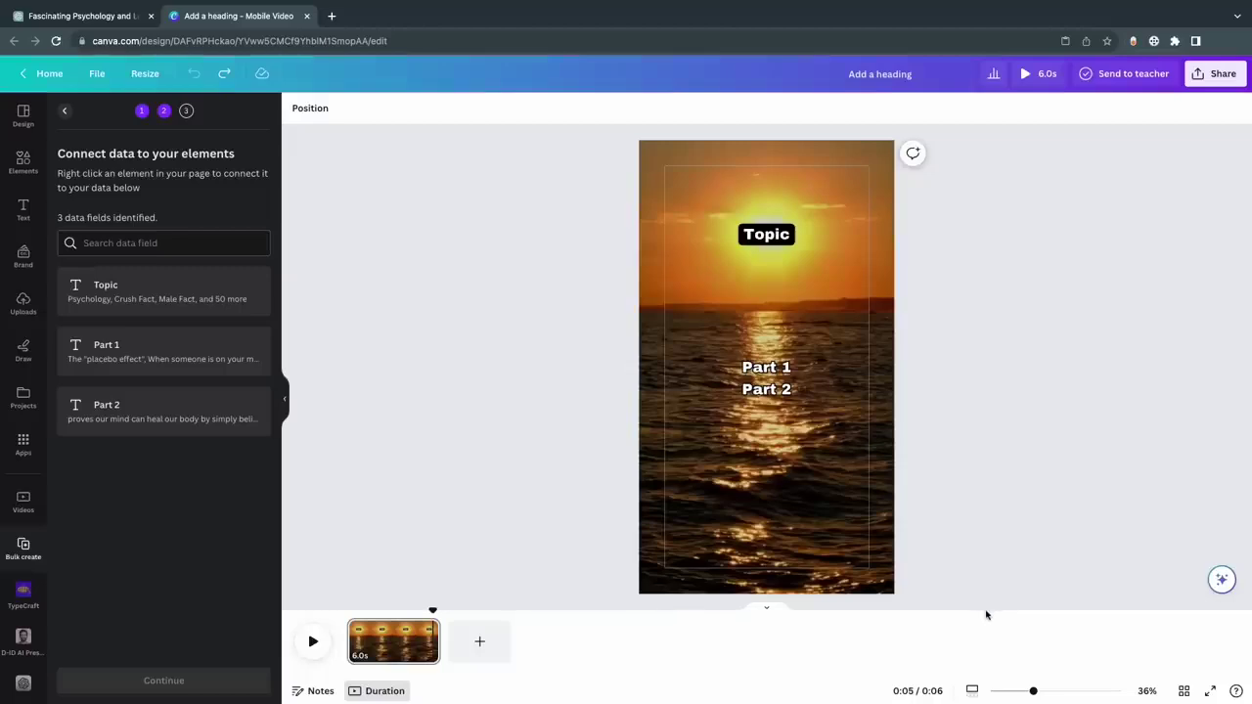
Connect the "Topic" text on the page to the Topic data field.
click(765, 235)
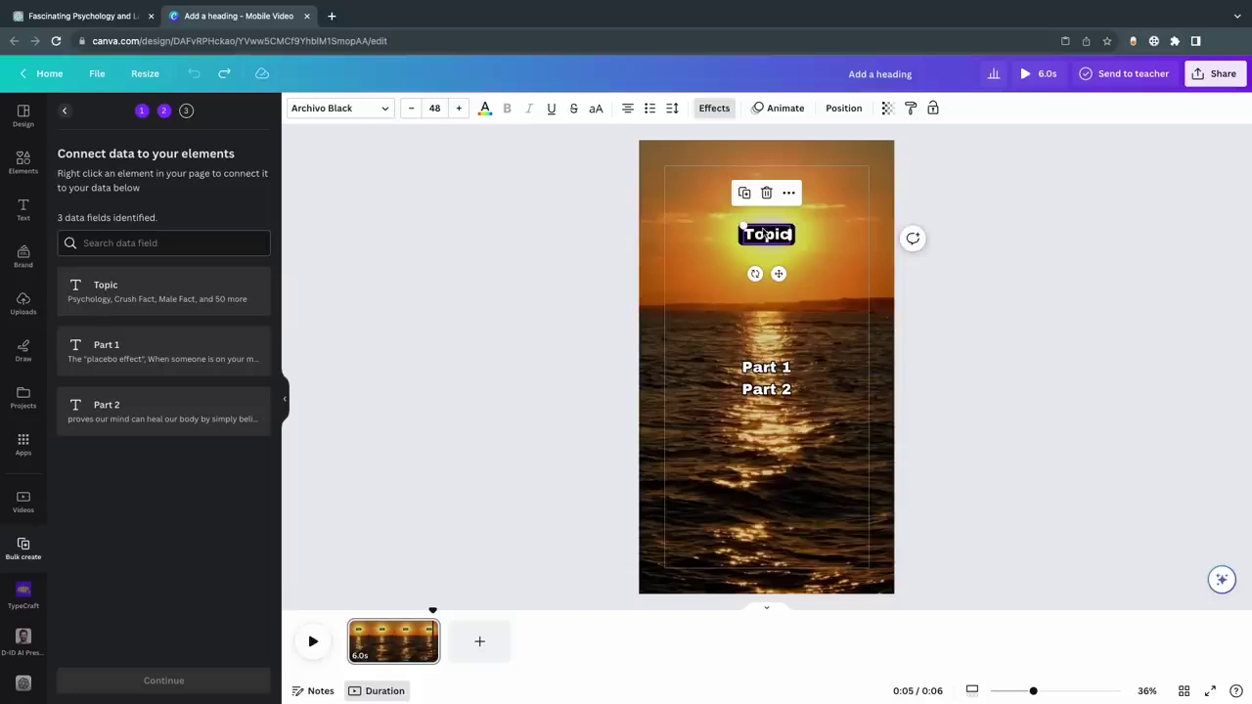
right_click(766, 235)
click(828, 430)
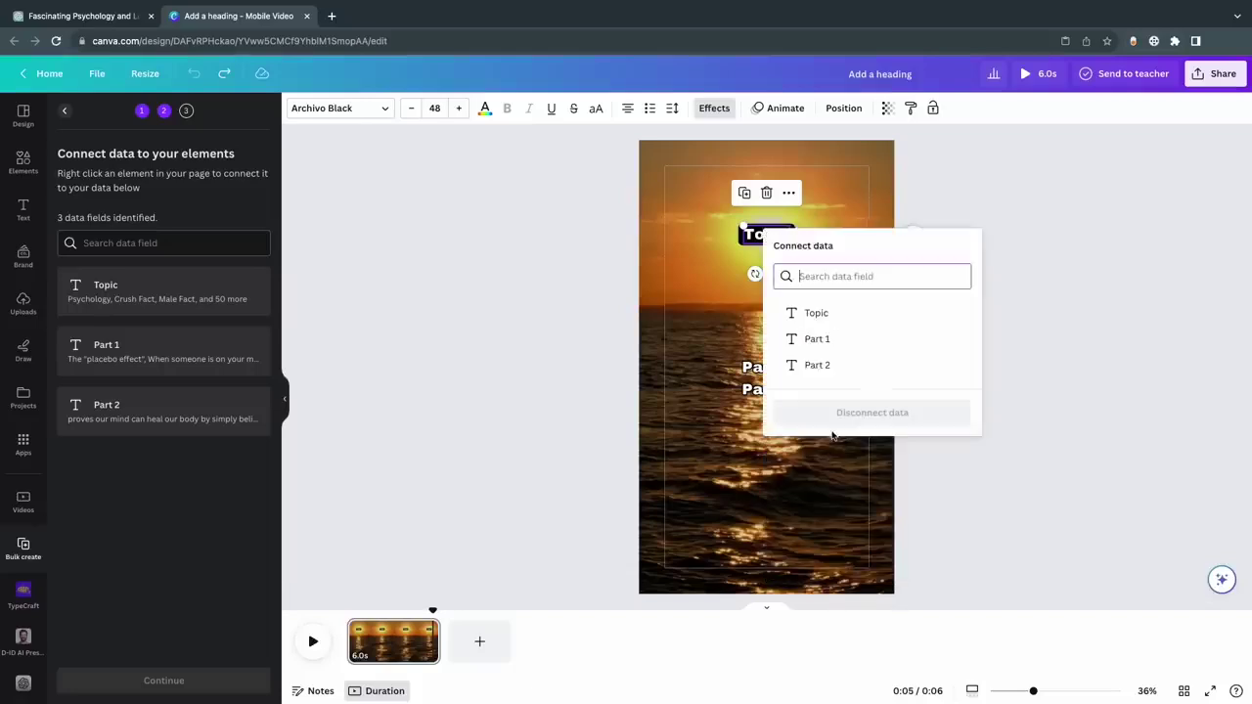
click(832, 314)
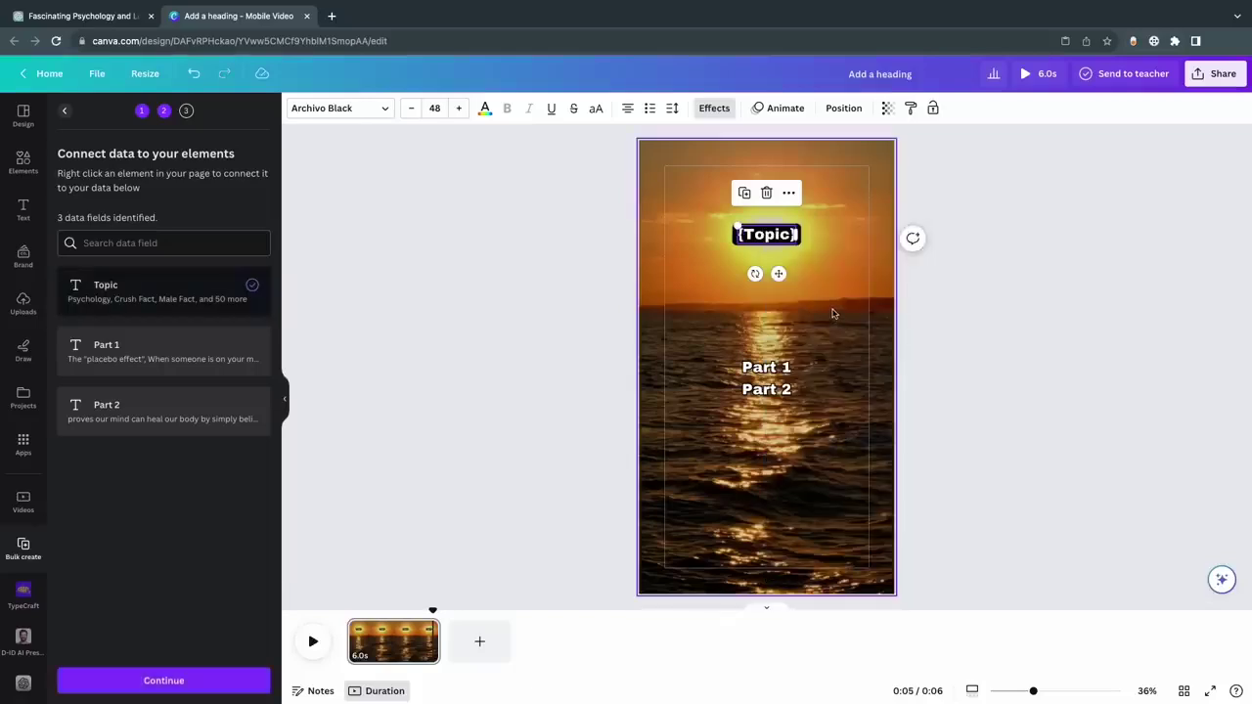
click(833, 313)
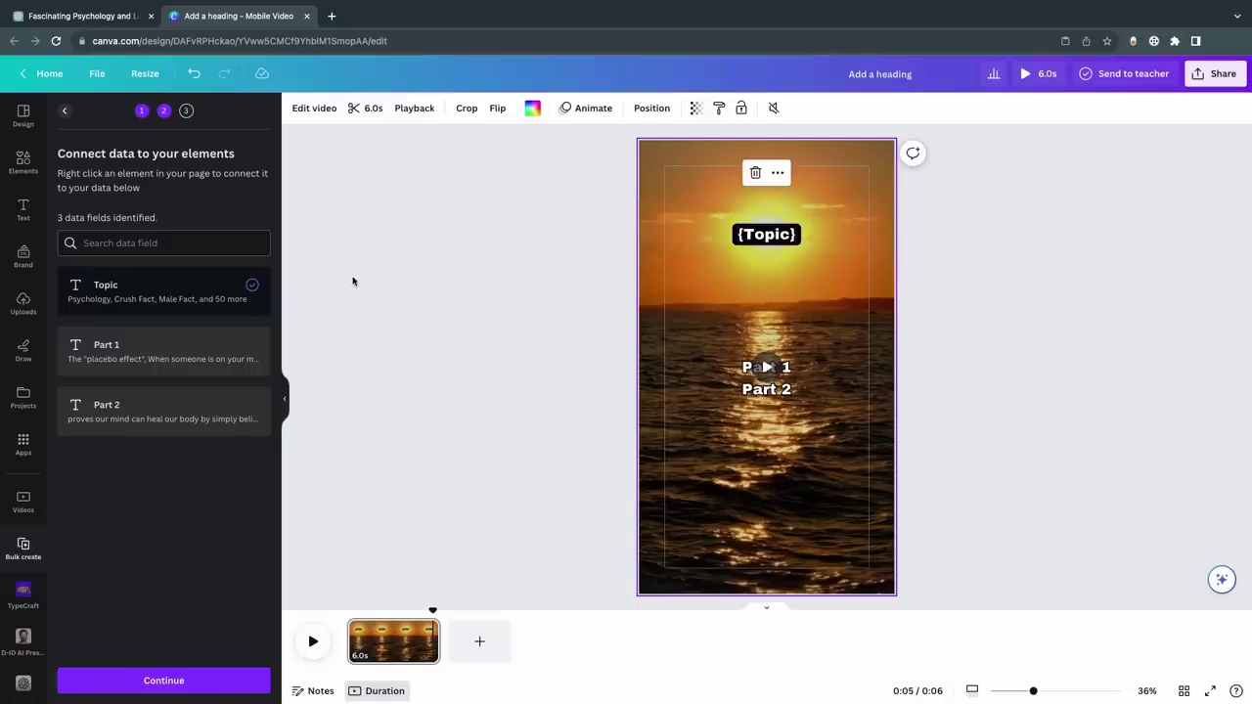
Connect the "Part 1" and "Part 2" texts to the data fields of the same names.
click(794, 365)
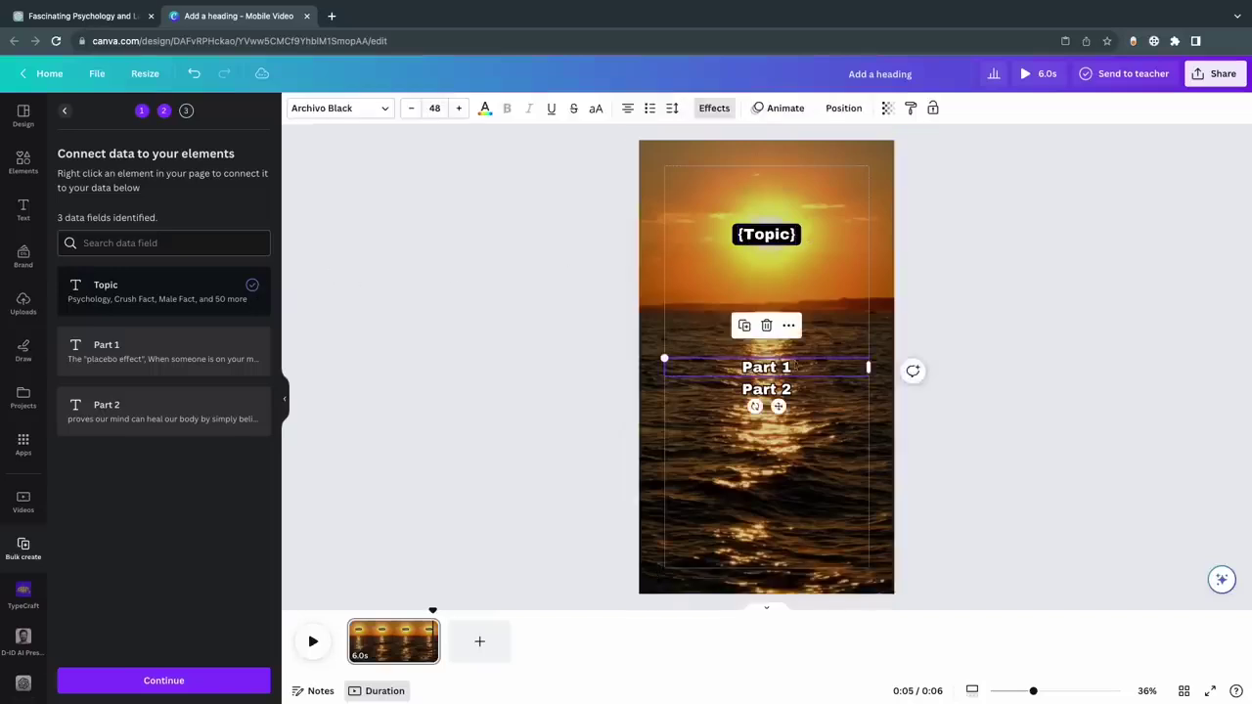
right_click(794, 366)
click(843, 469)
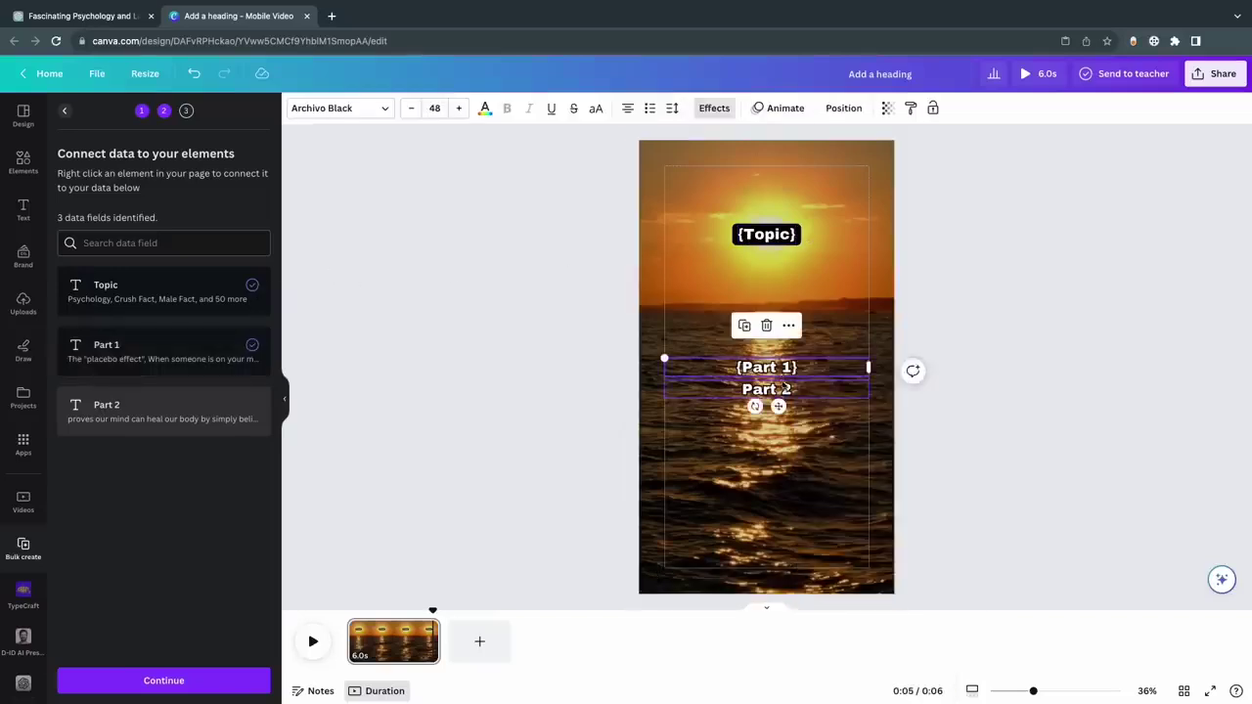
right_click(784, 387)
click(860, 540)
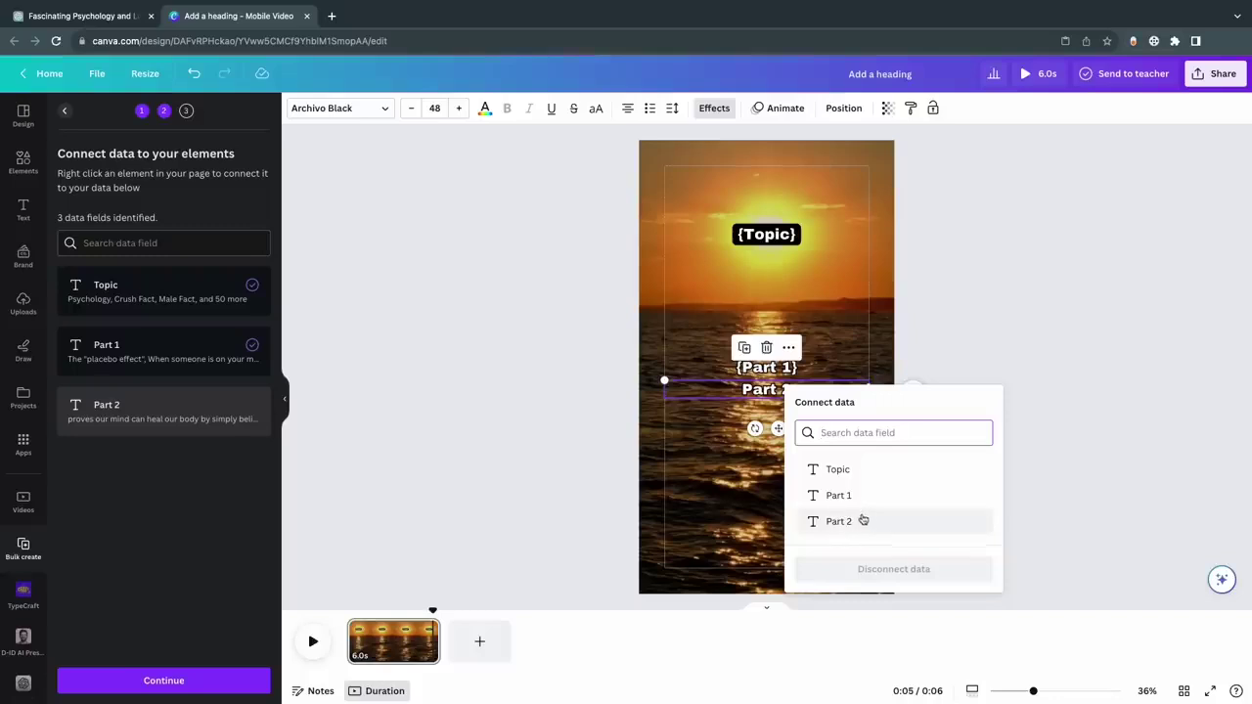
click(861, 520)
click(769, 513)
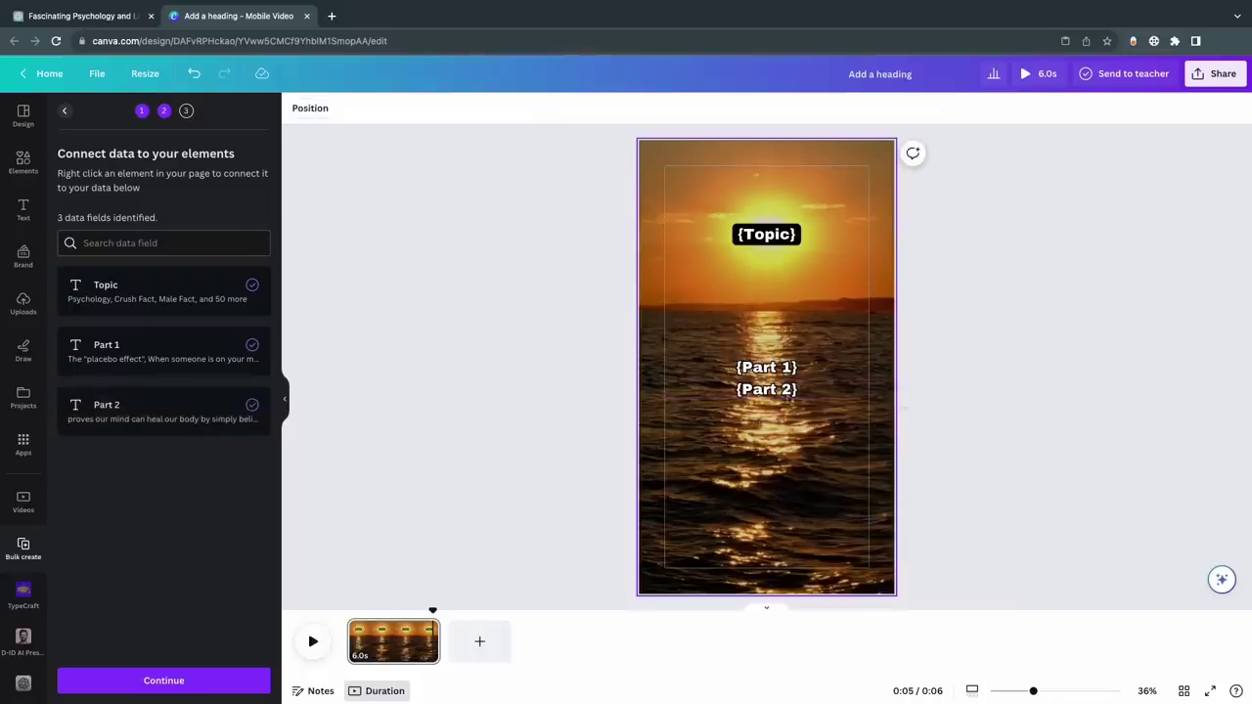
Move the {Part 2} text up so it sits exactly over the {Part 1} text.
click(788, 391)
drag(788, 391, 788, 369)
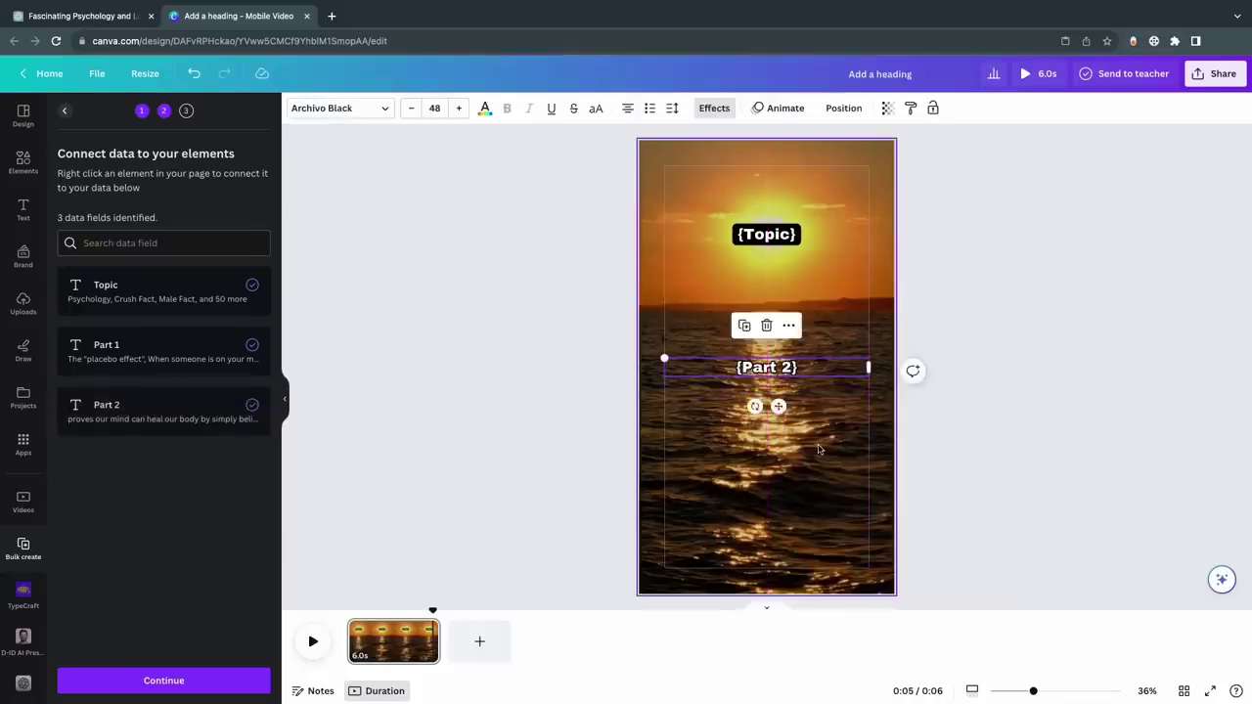
click(753, 504)
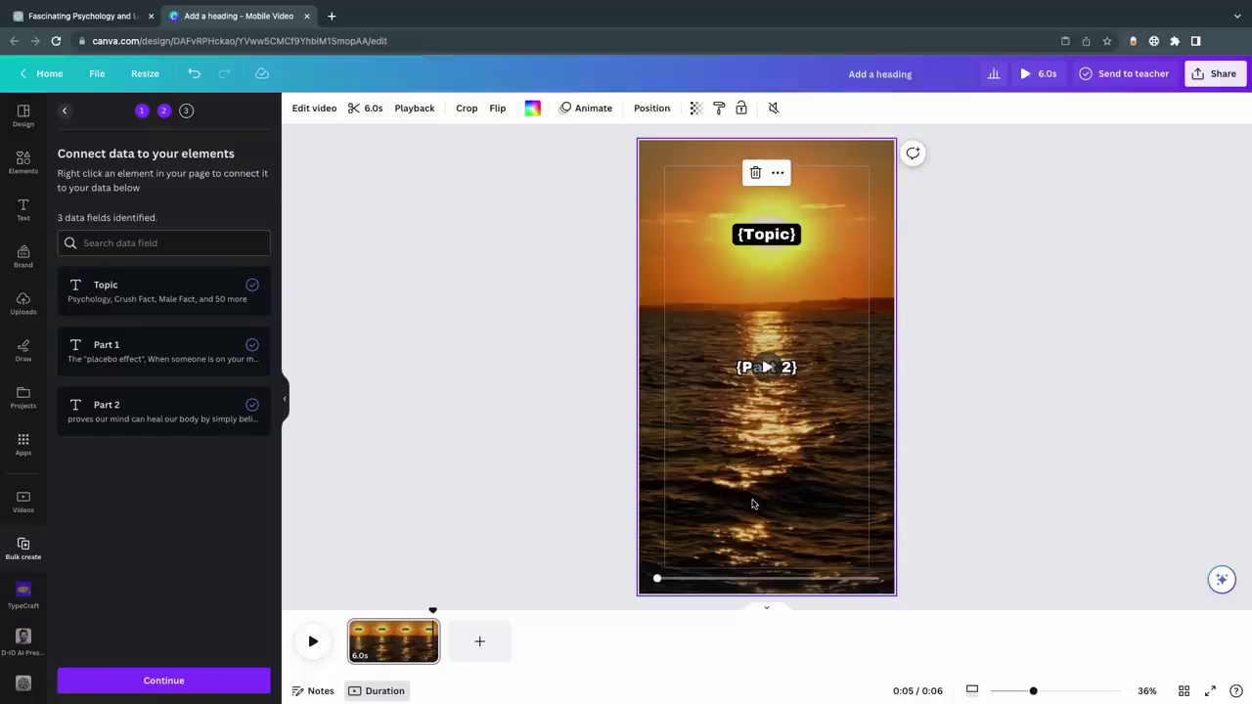
Generate 50 pages from all the data rows and preview the bulk-created videos.
click(184, 685)
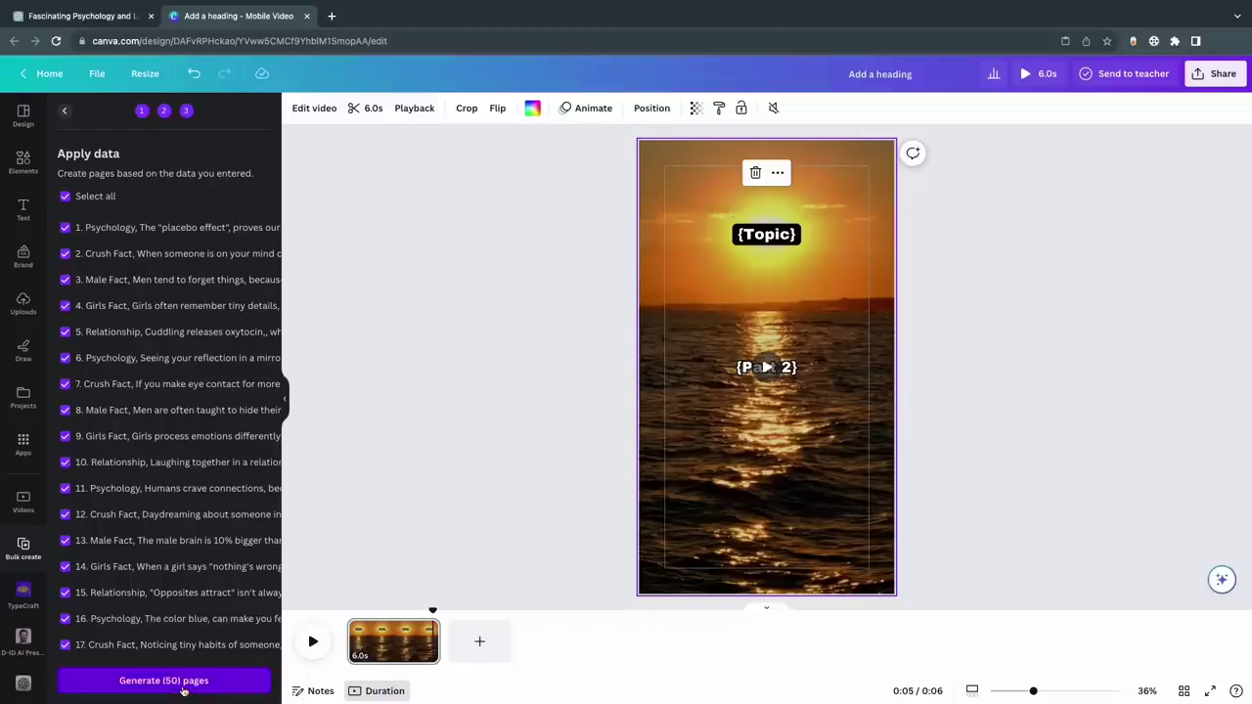
click(182, 681)
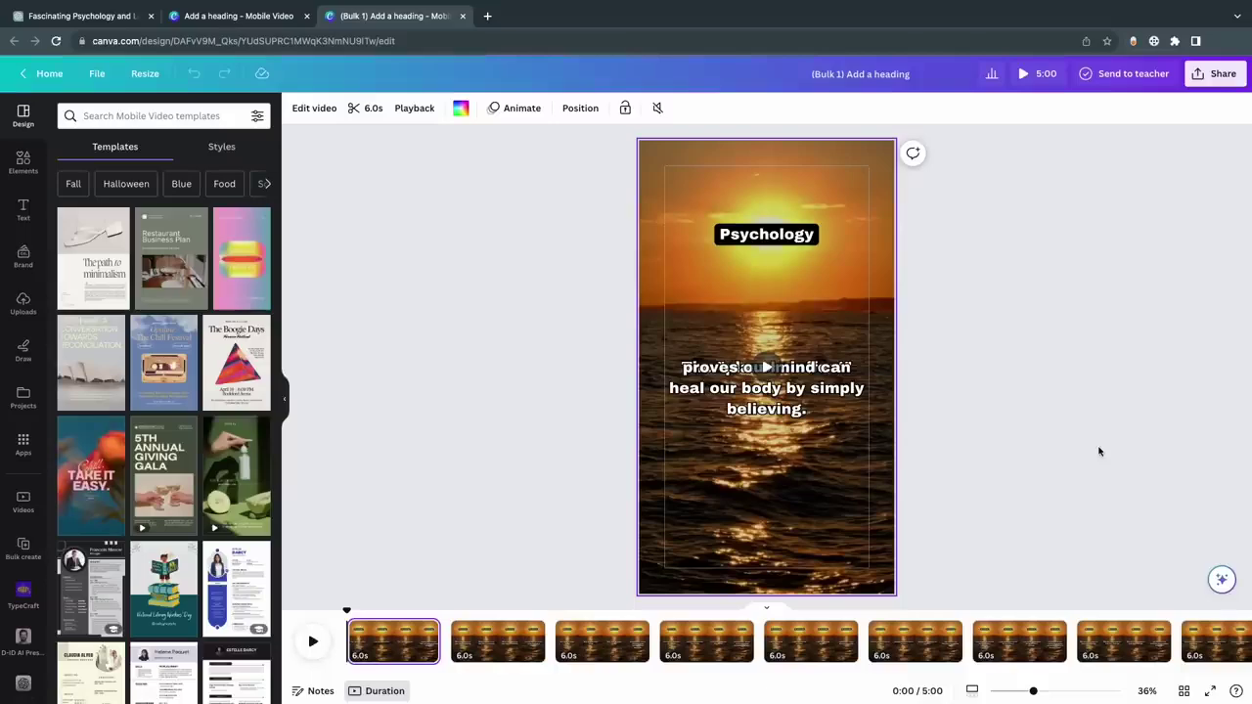
click(313, 644)
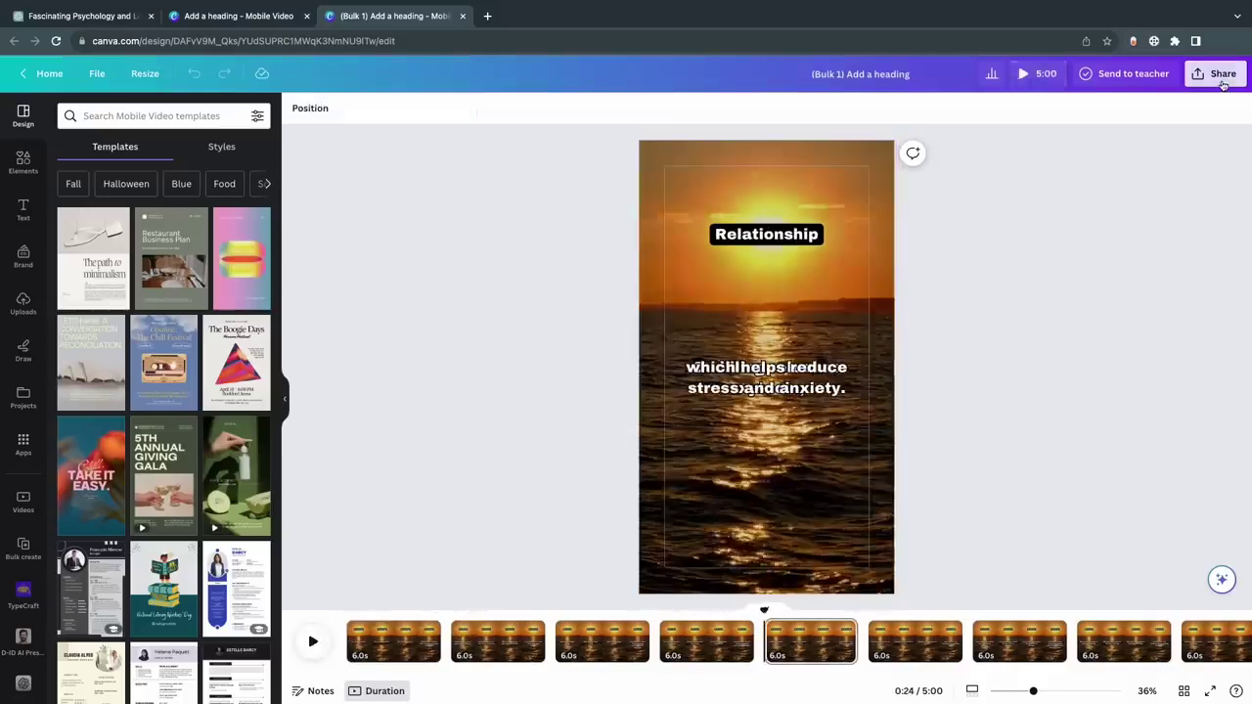
Download all 50 pages as separate MP4 Video files at 1080p (HD).
click(1220, 76)
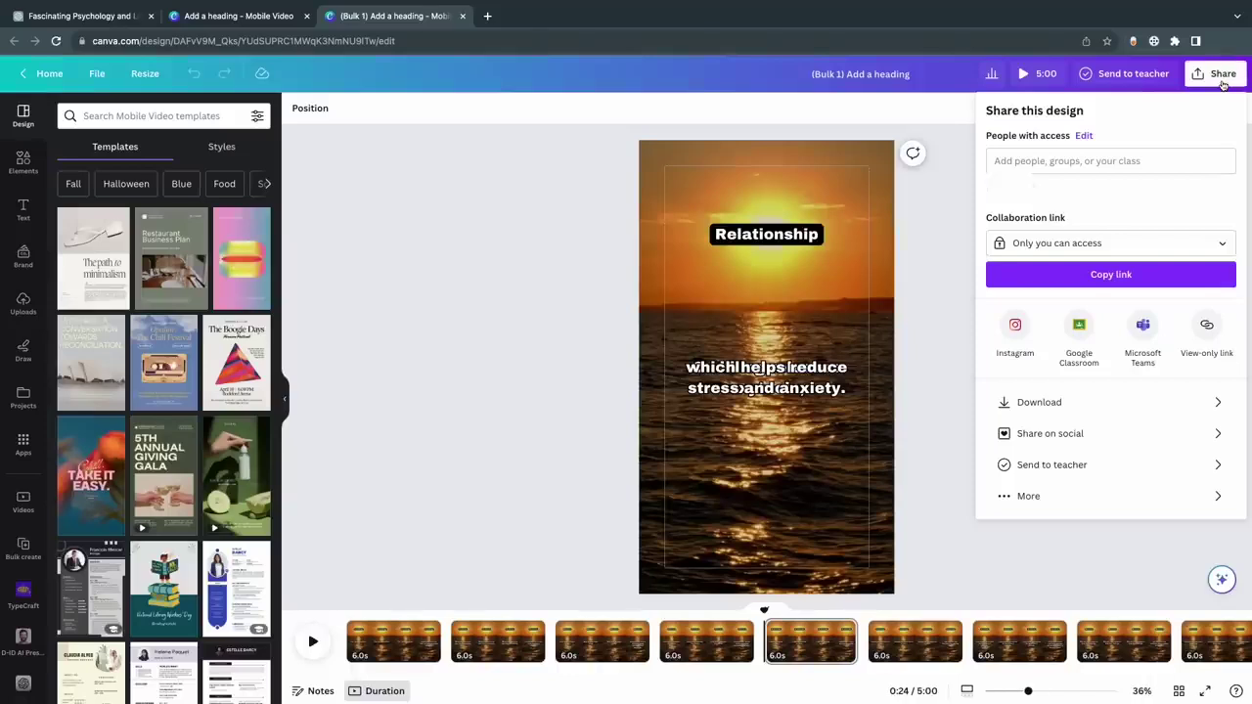
click(1040, 401)
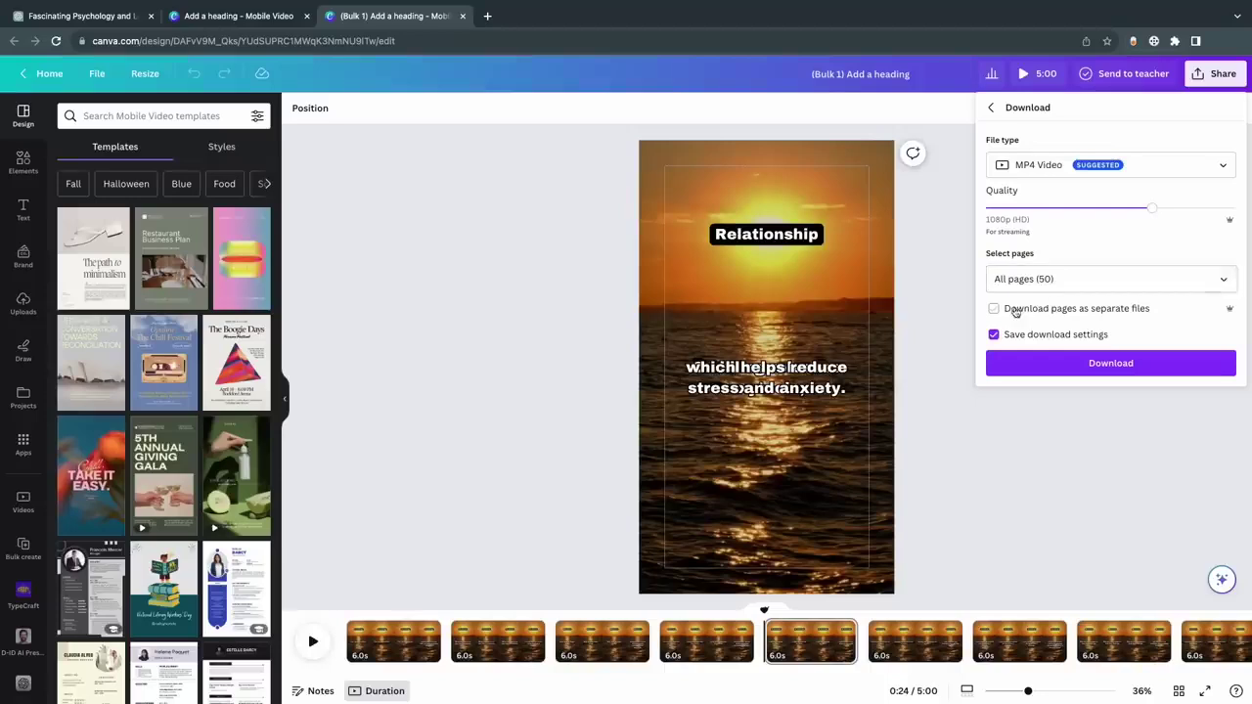
click(996, 309)
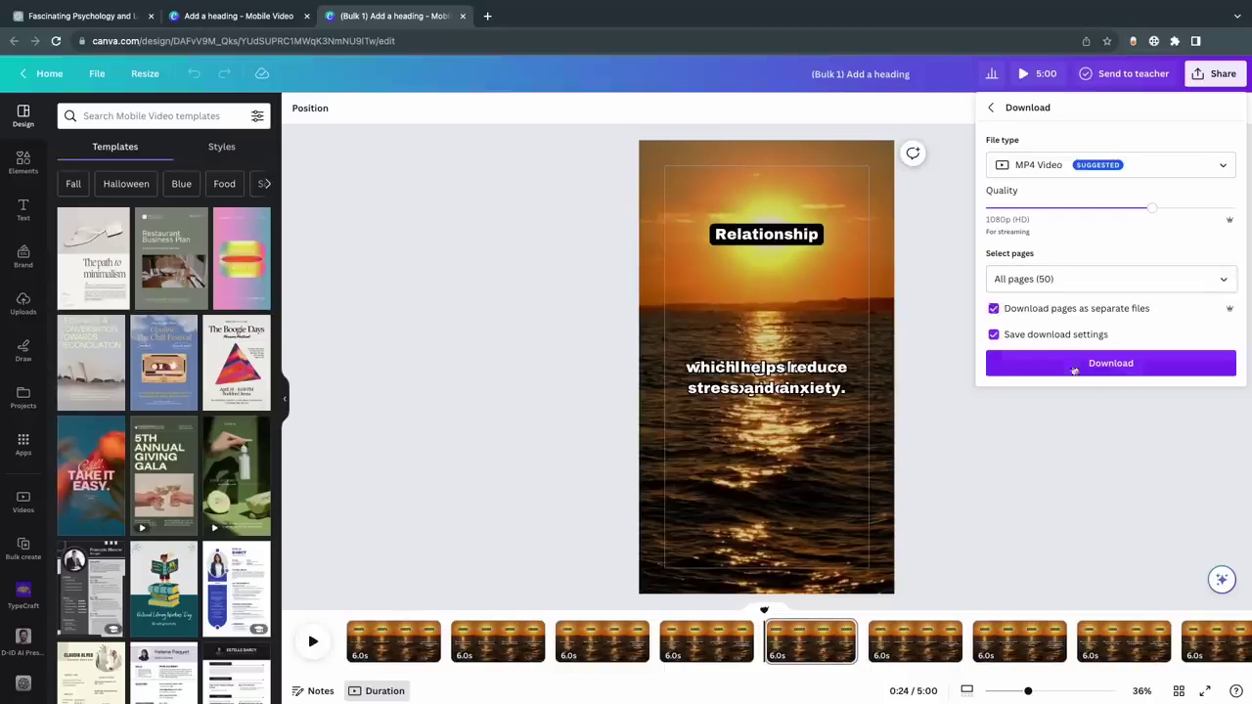
click(1151, 364)
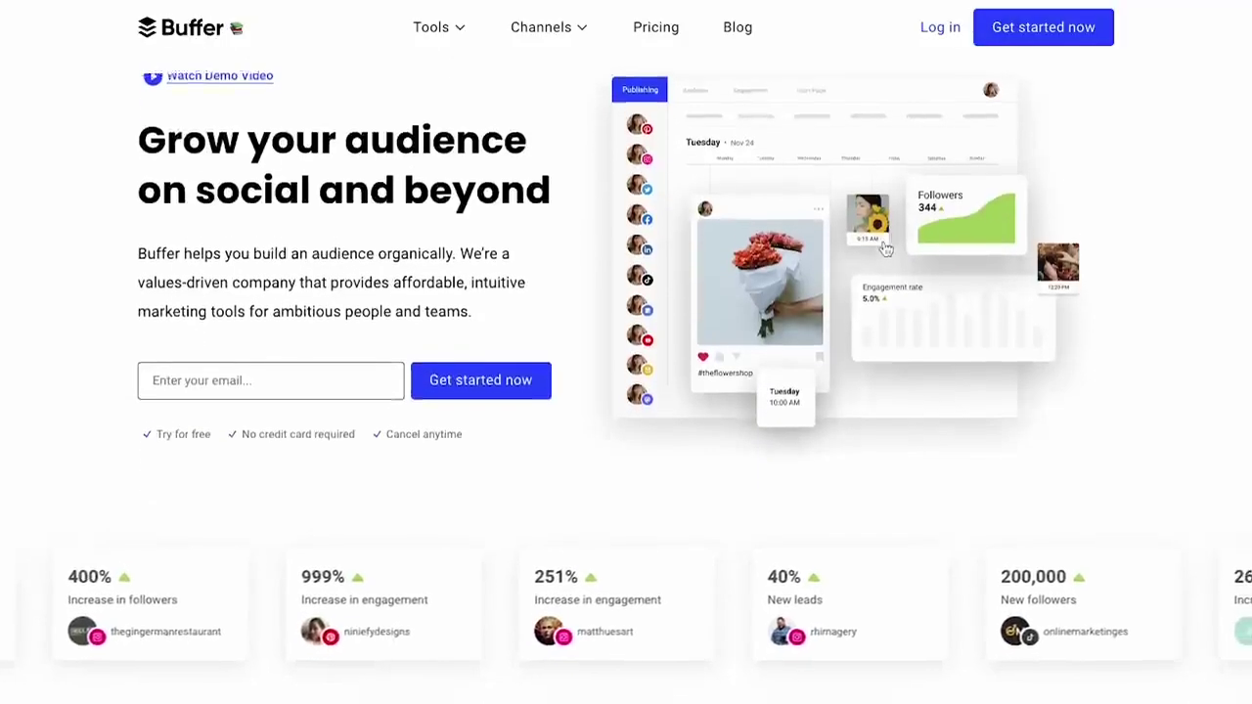
Switch to the Buffer website, look through its home page, and get started with the service.
scroll(626, 391, down, 3)
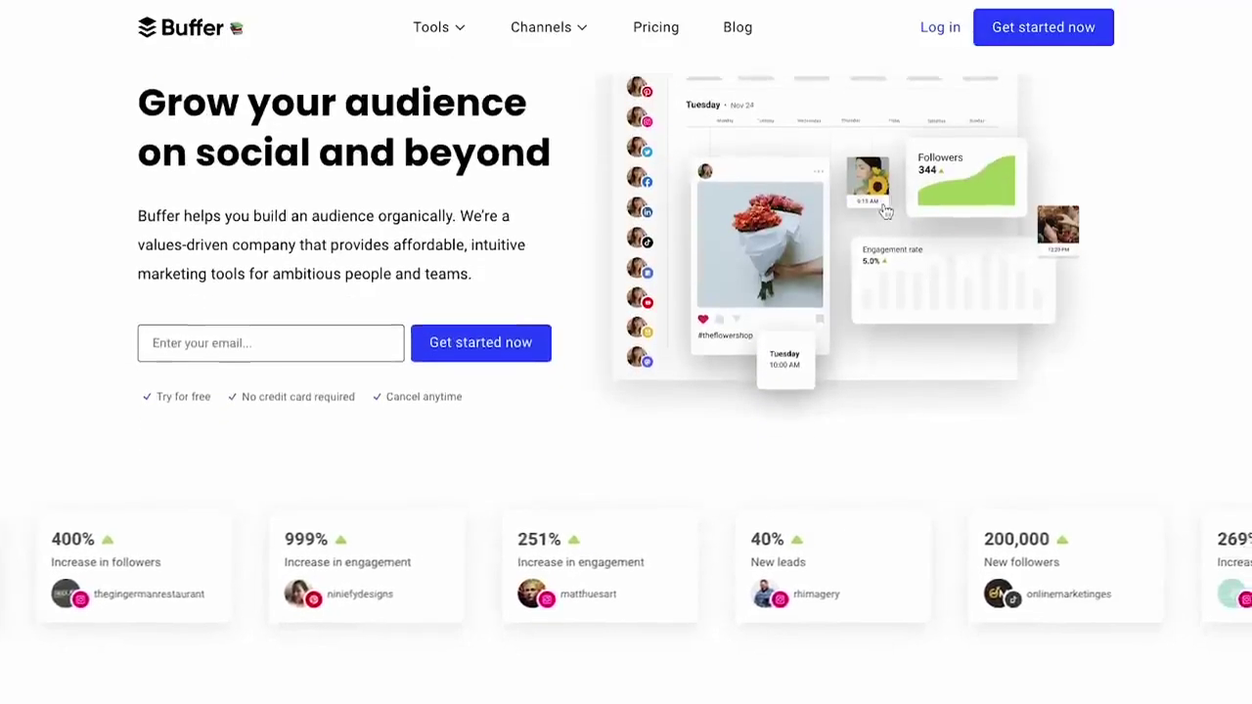
scroll(626, 391, down, 3)
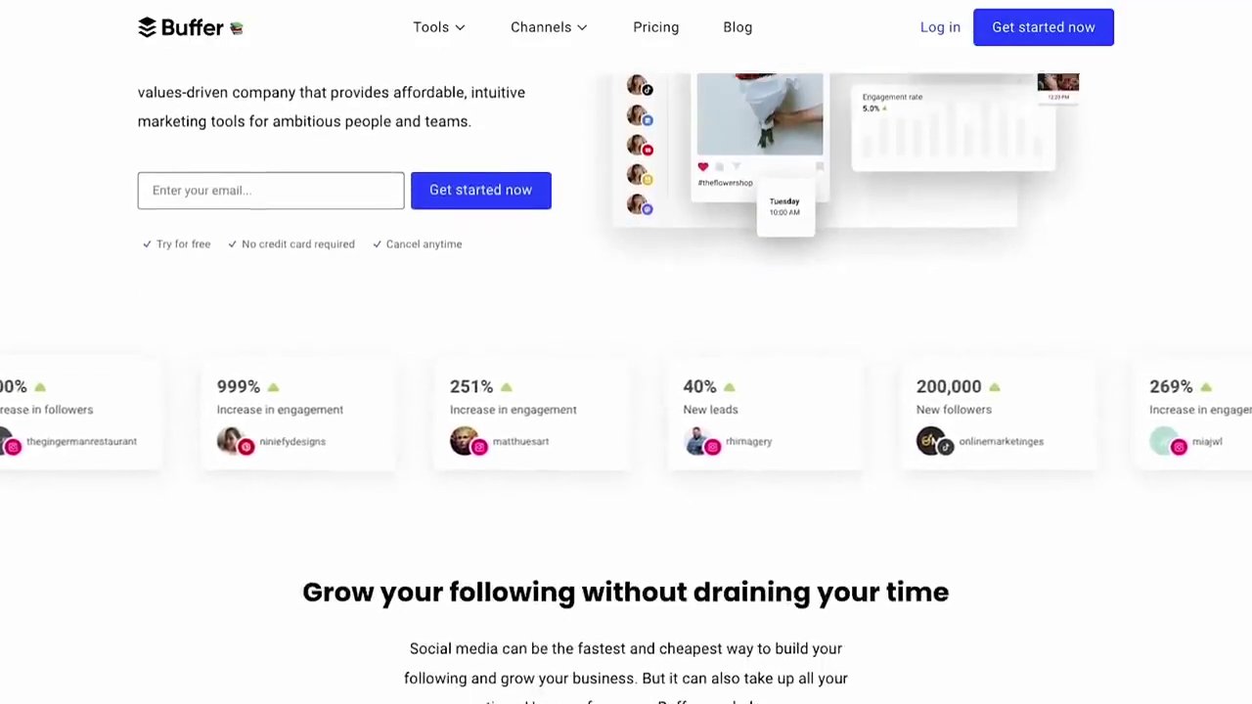
scroll(626, 391, down, 3)
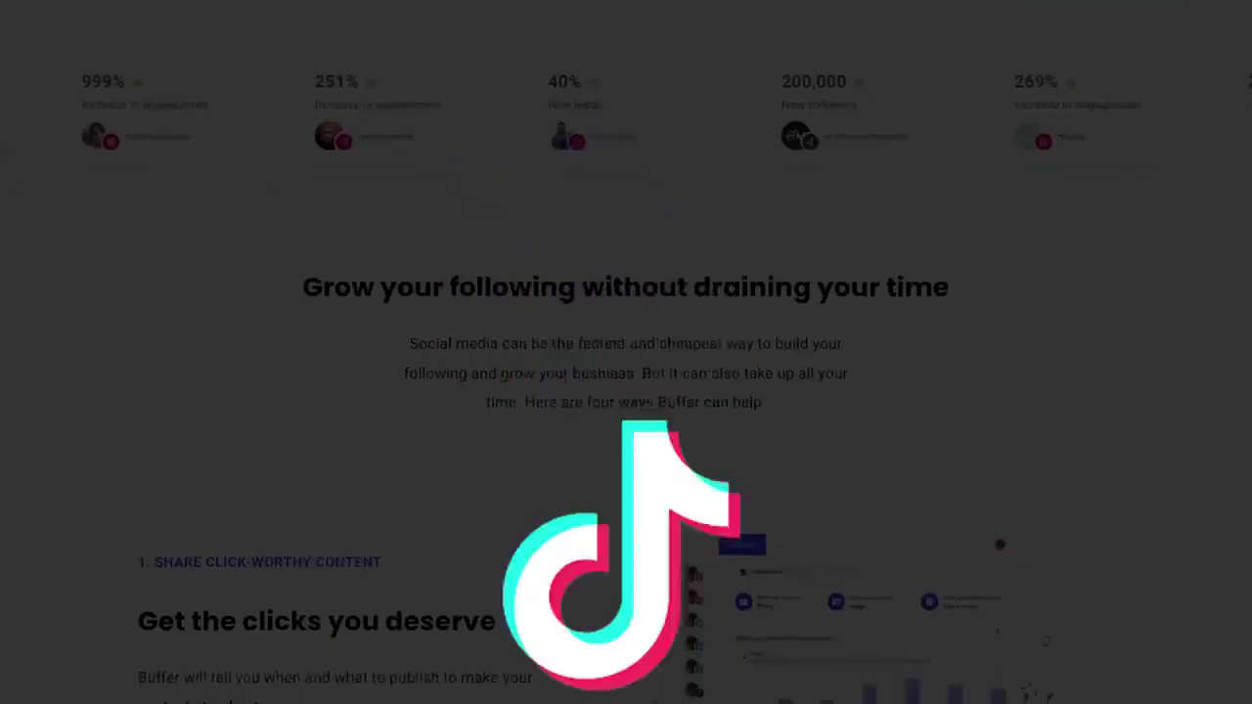
scroll(626, 391, down, 3)
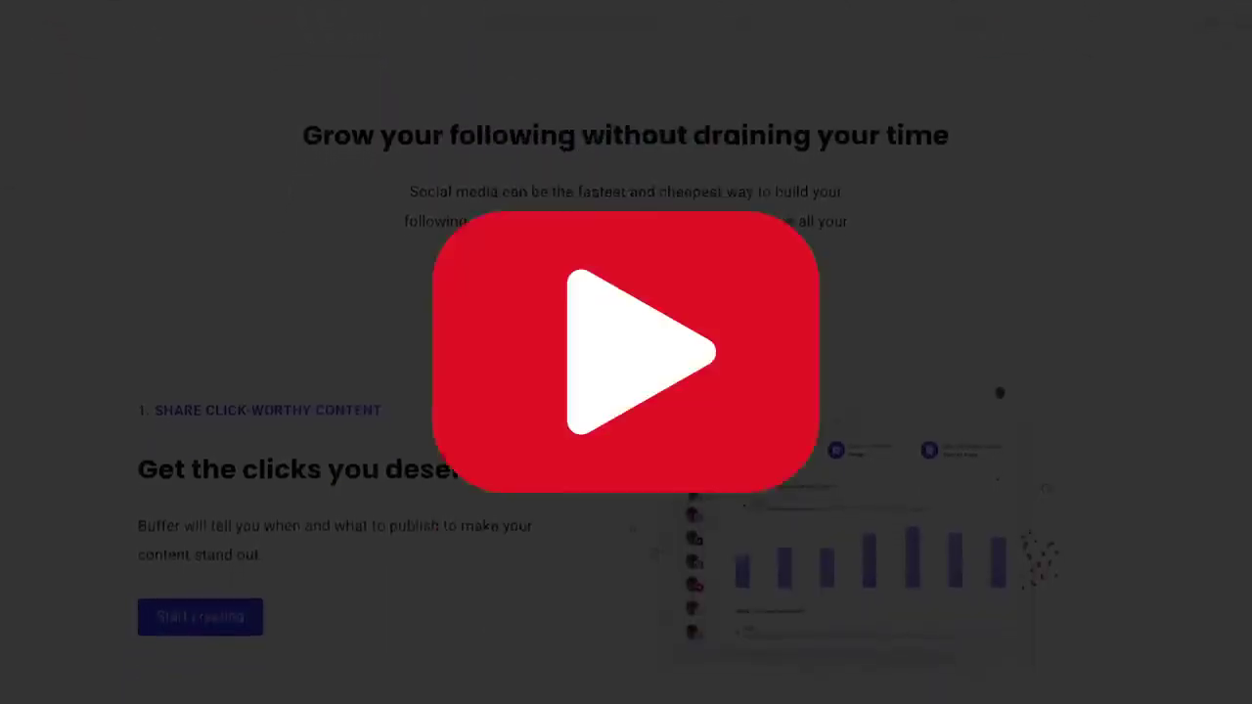
scroll(626, 391, down, 3)
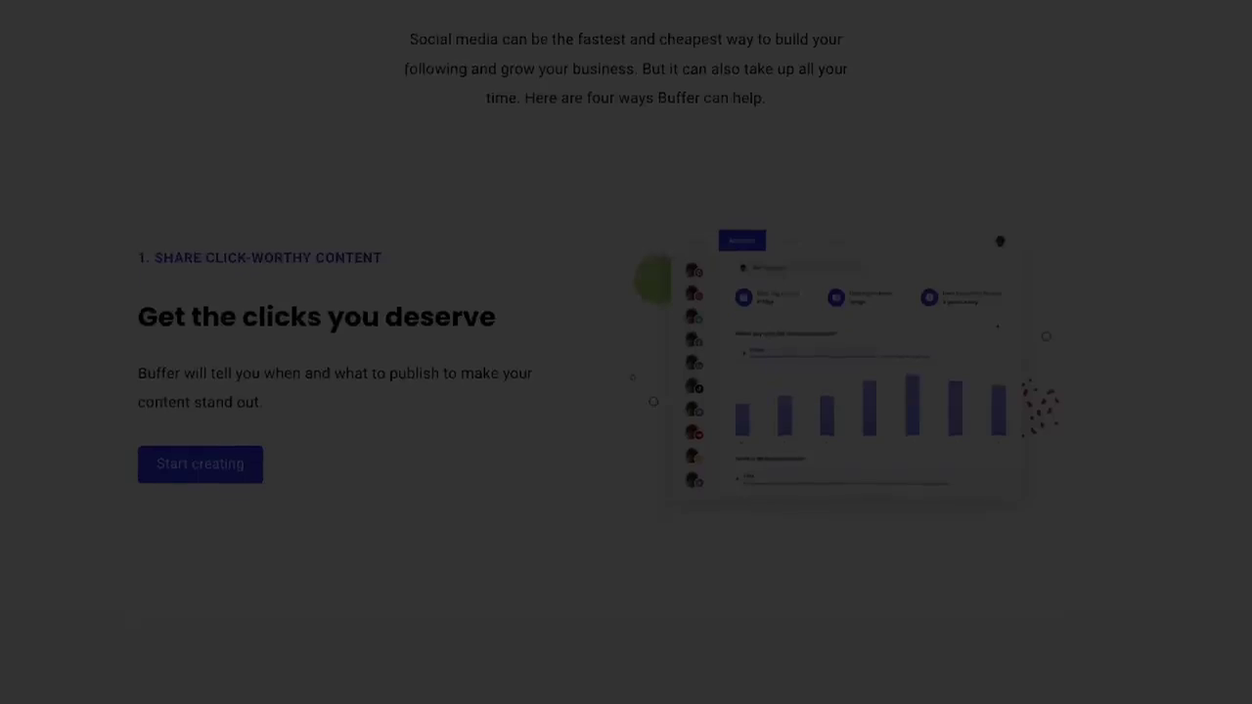
scroll(626, 391, down, 3)
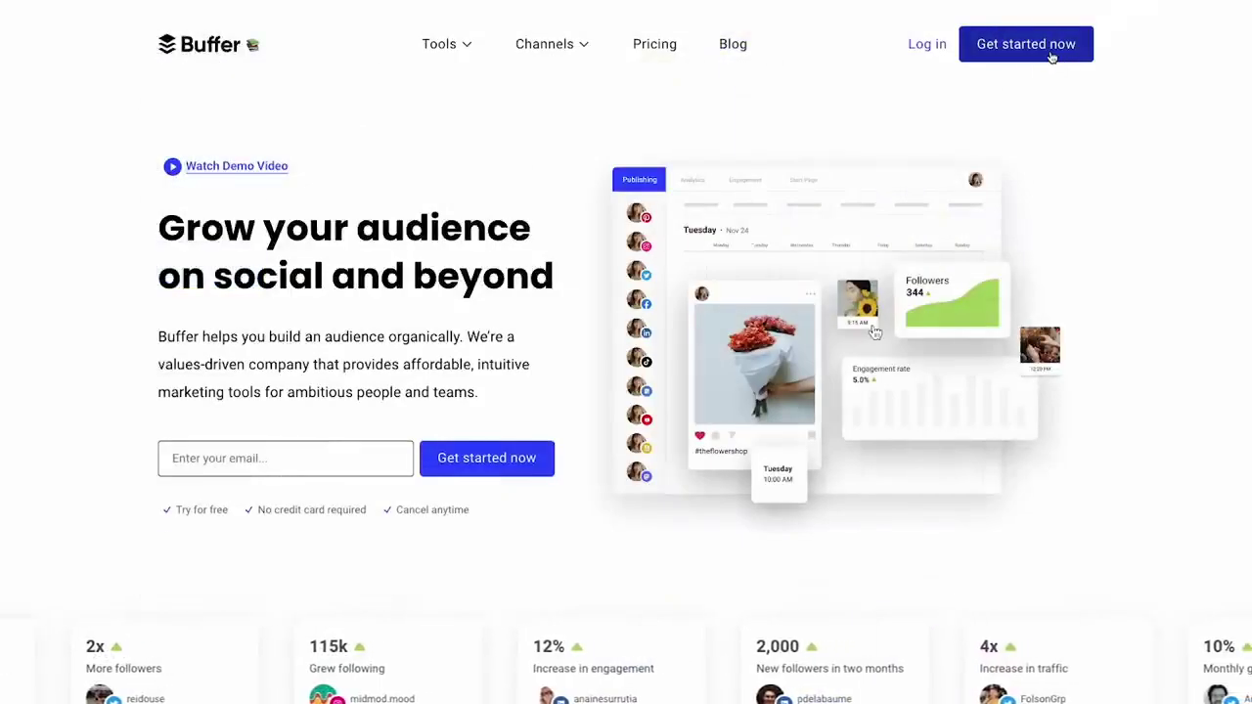
click(1050, 56)
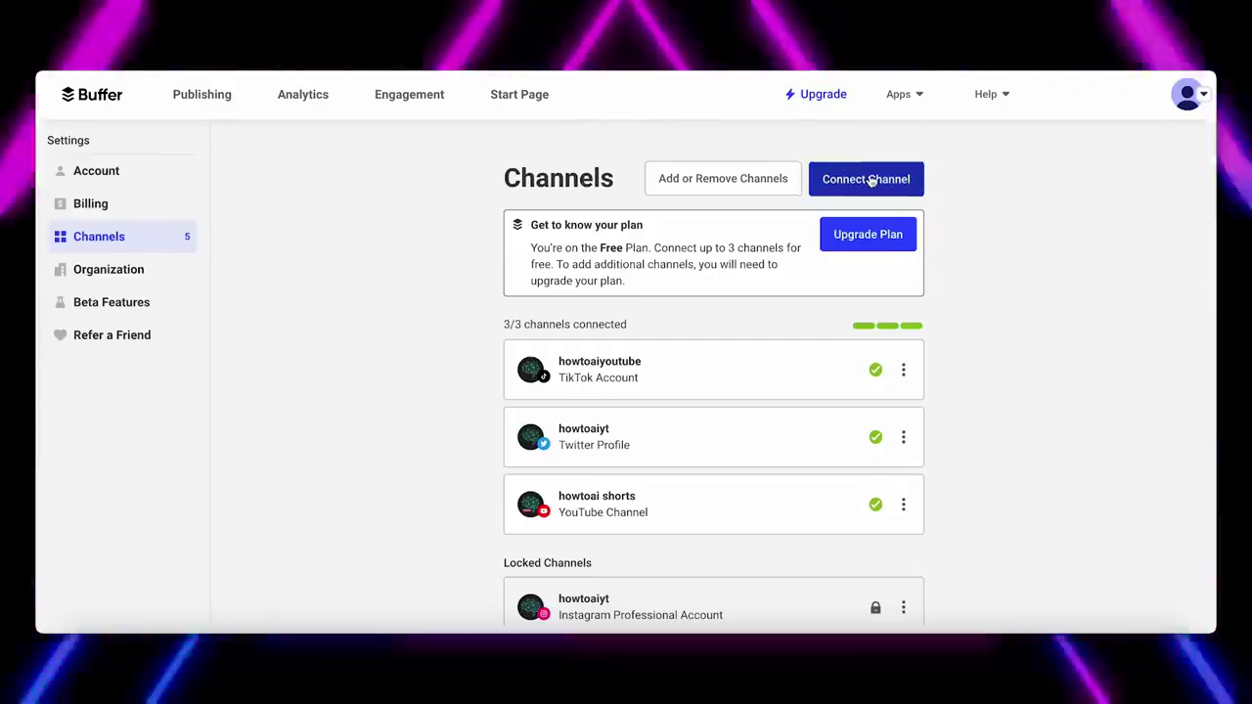
View the channel types Buffer can connect, and review the account's list of connected and locked channels.
click(869, 177)
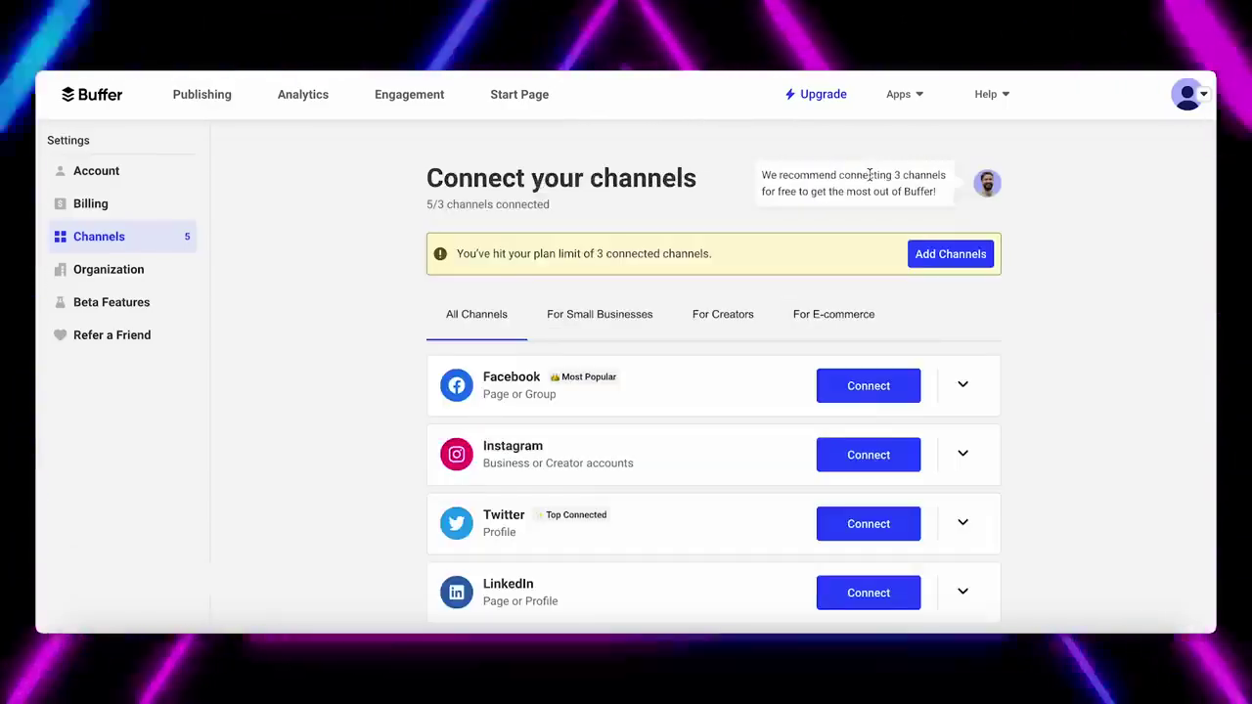
scroll(860, 204, down, 2)
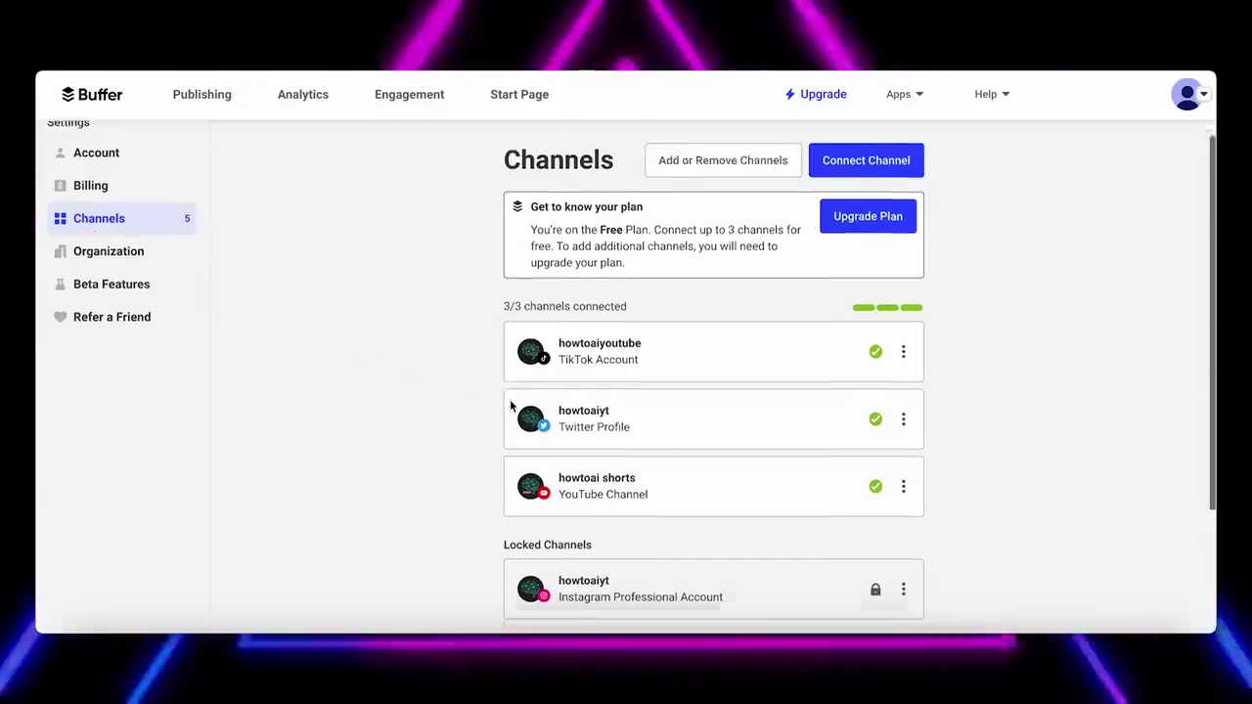
scroll(511, 400, down, 3)
scroll(503, 391, up, 3)
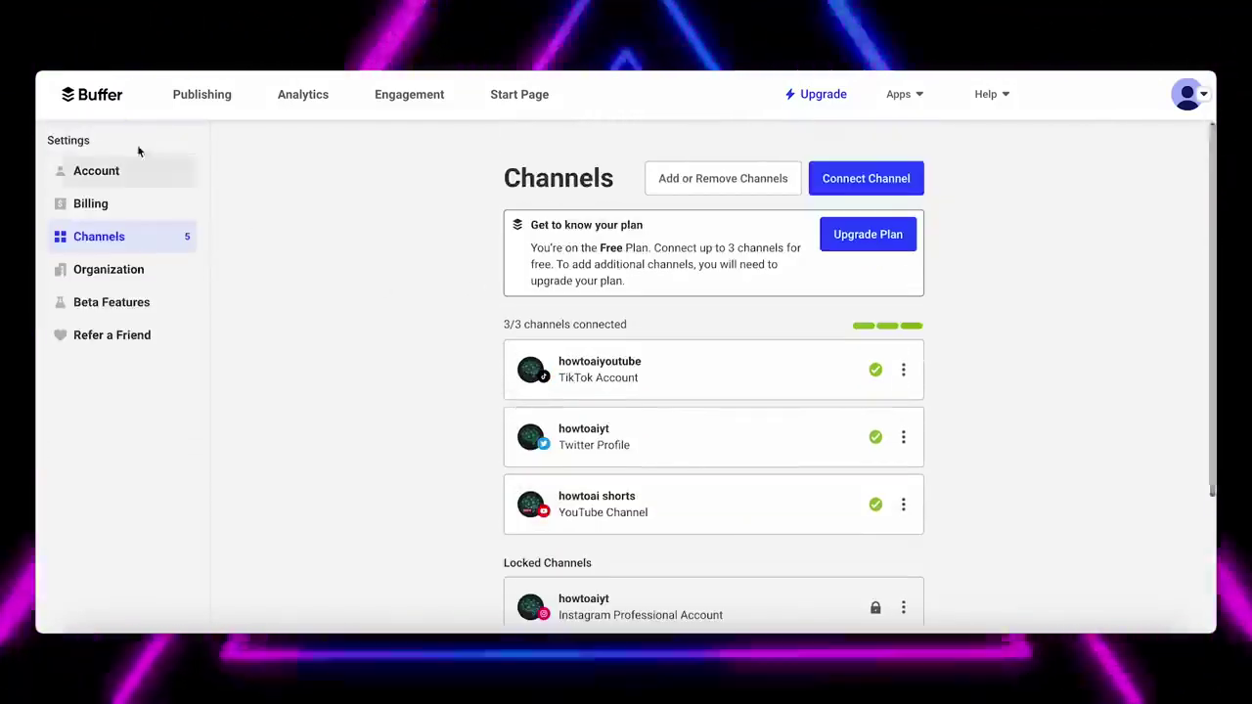
Open the publishing calendar and look through the posting time slots for the week of Sep 17 - 23, 2023.
click(134, 172)
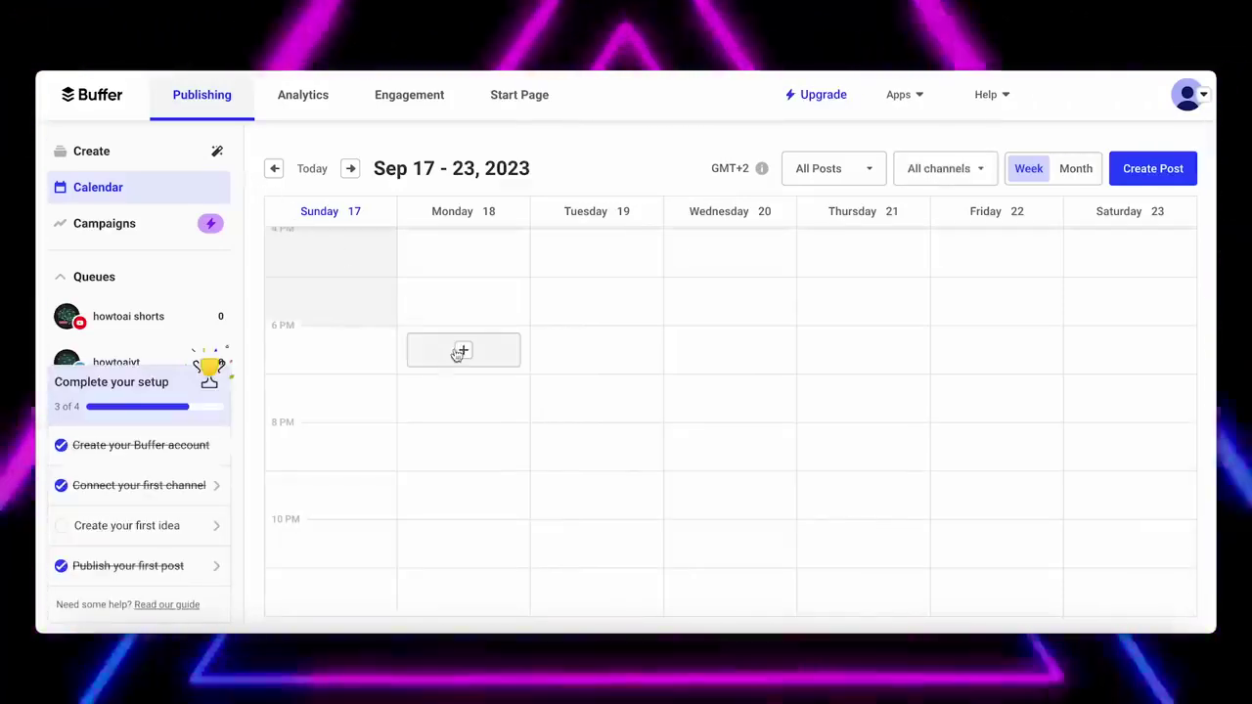
scroll(460, 357, up, 5)
scroll(455, 357, down, 5)
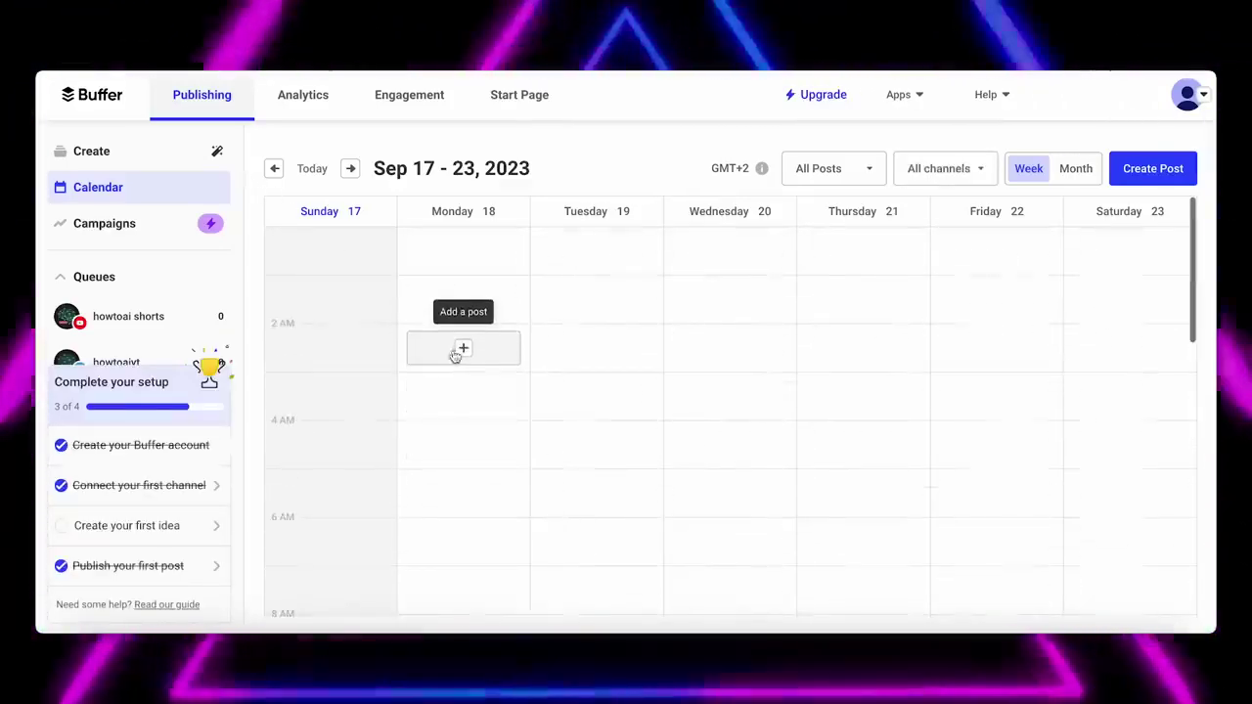
Create a new post for the YouTube, Twitter and TikTok channels and attach a video file from the Downloads folder.
click(1148, 173)
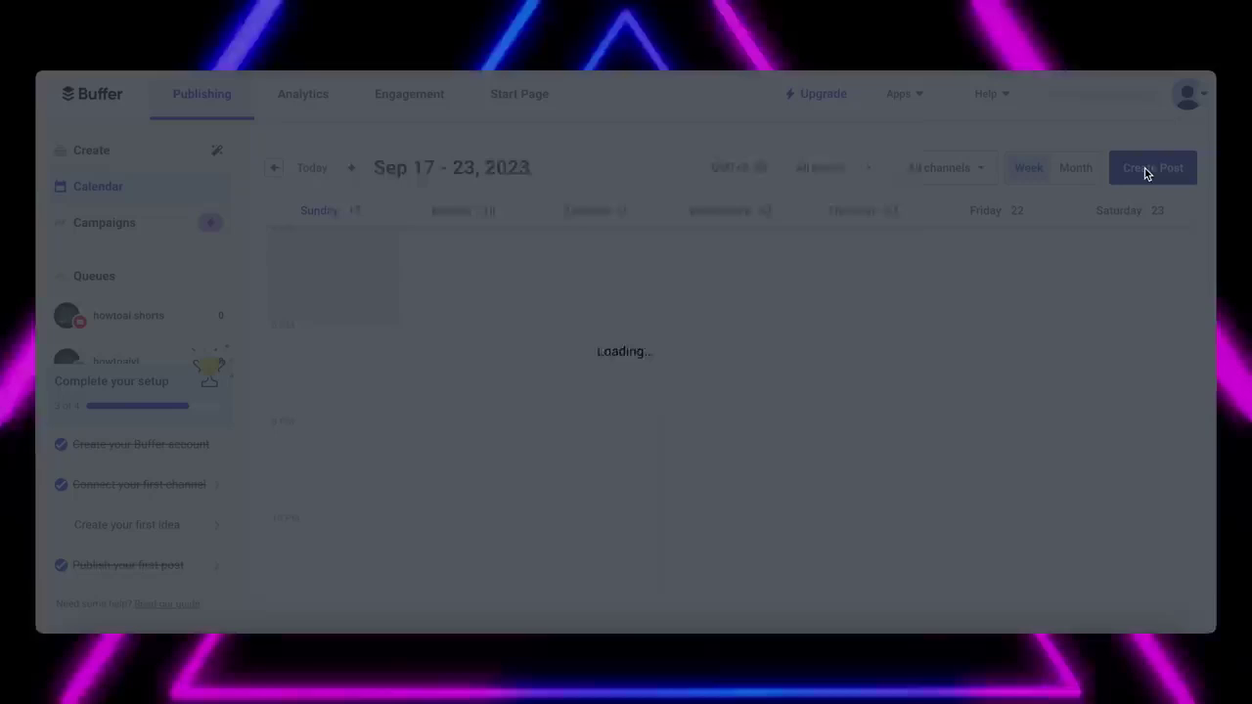
click(500, 241)
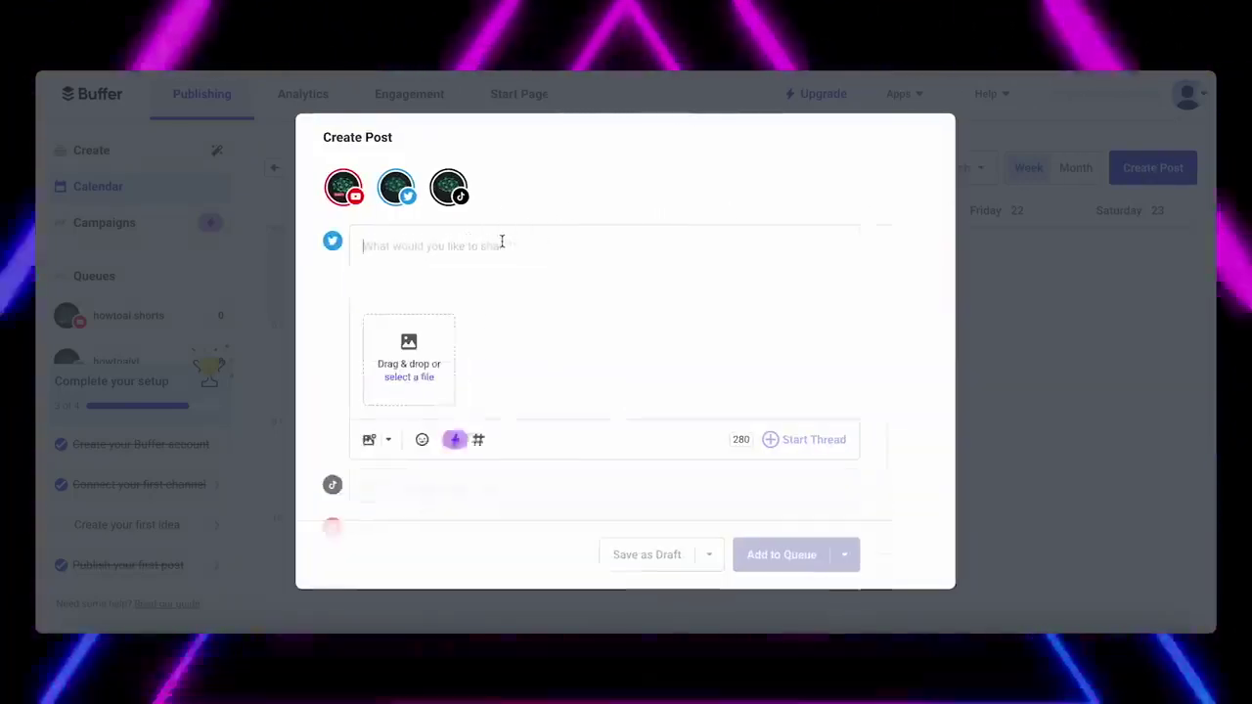
click(276, 396)
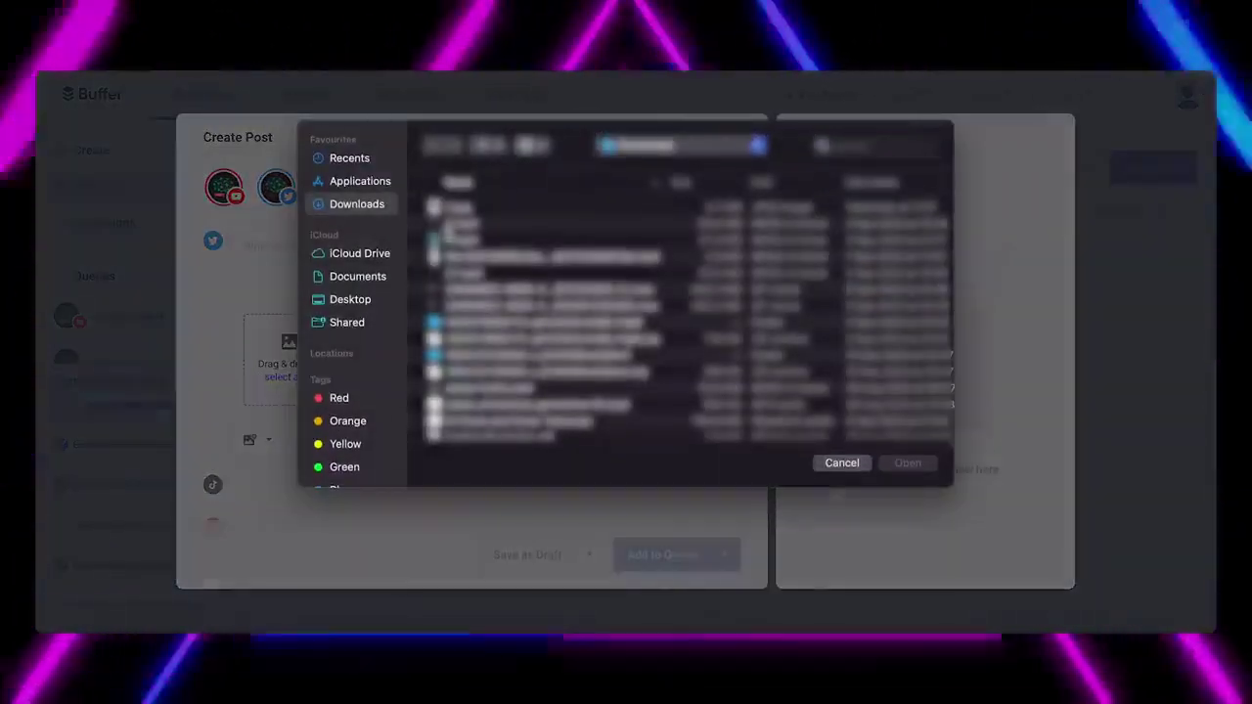
double_click(450, 227)
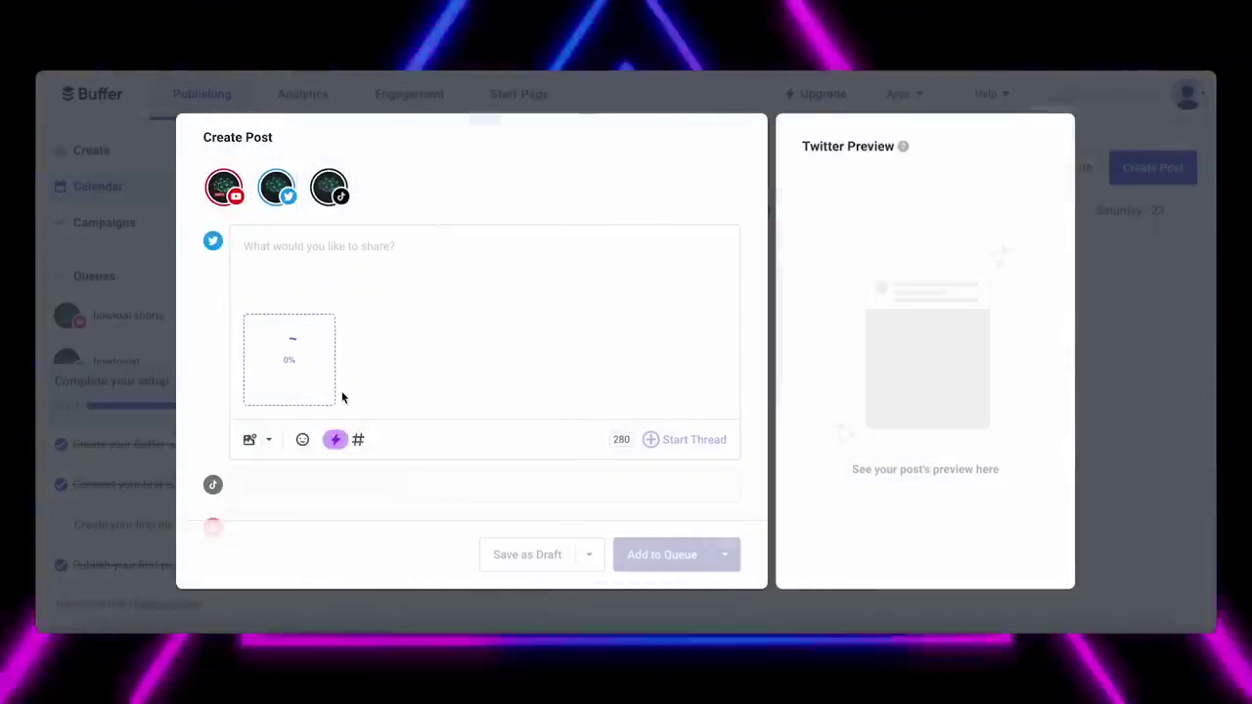
Enter "Check out this video guys! #ai" as the post's caption and YouTube Short title, and review the Short's settings.
click(401, 420)
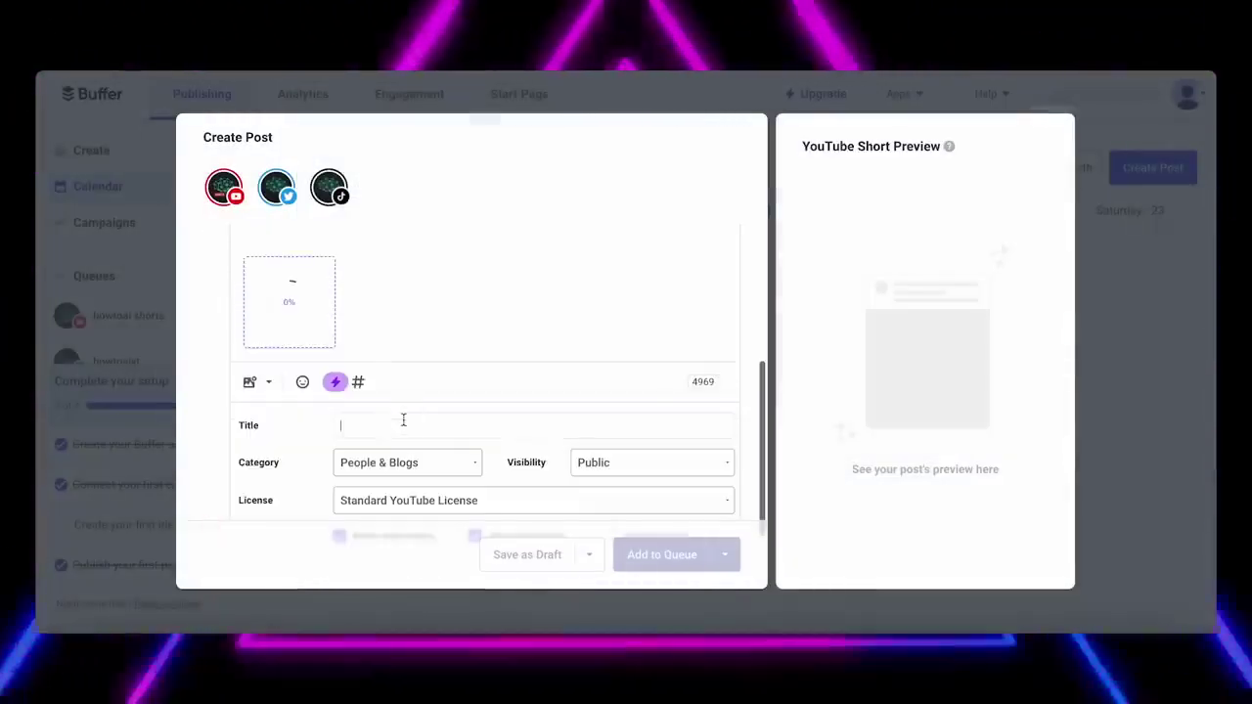
text(Check out this video guys! #ai)
scroll(401, 421, down, 1)
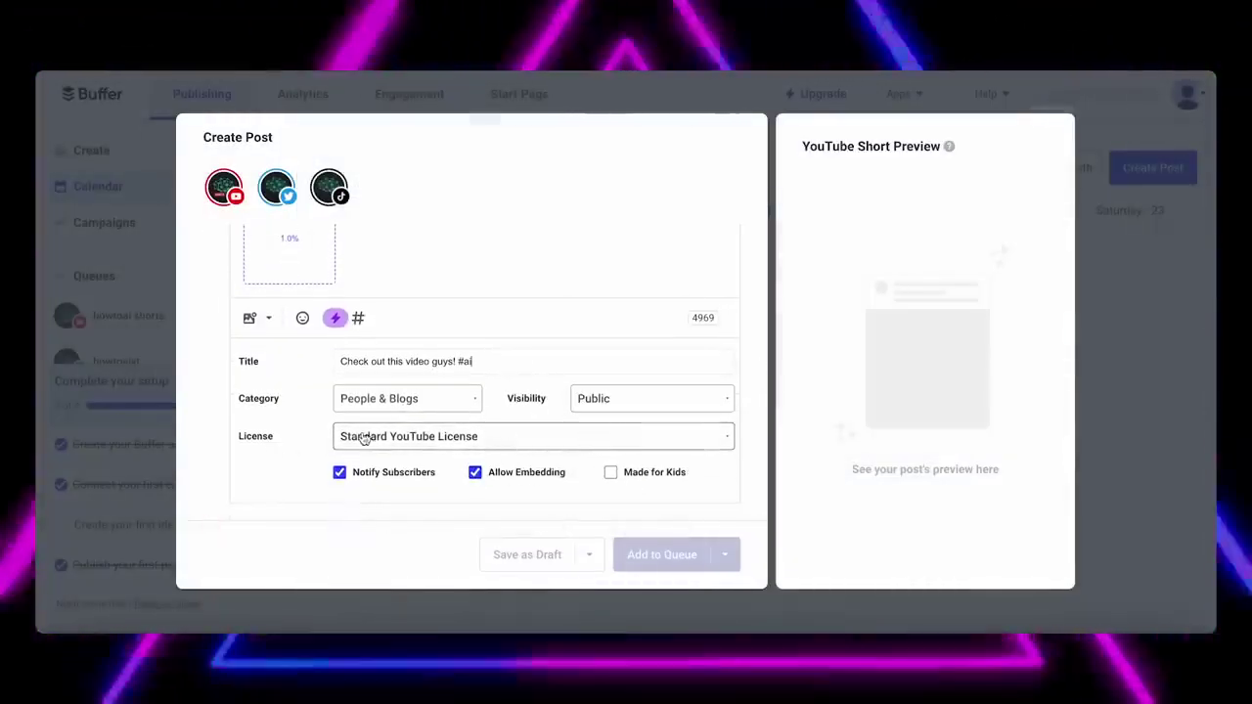
scroll(480, 407, up, 5)
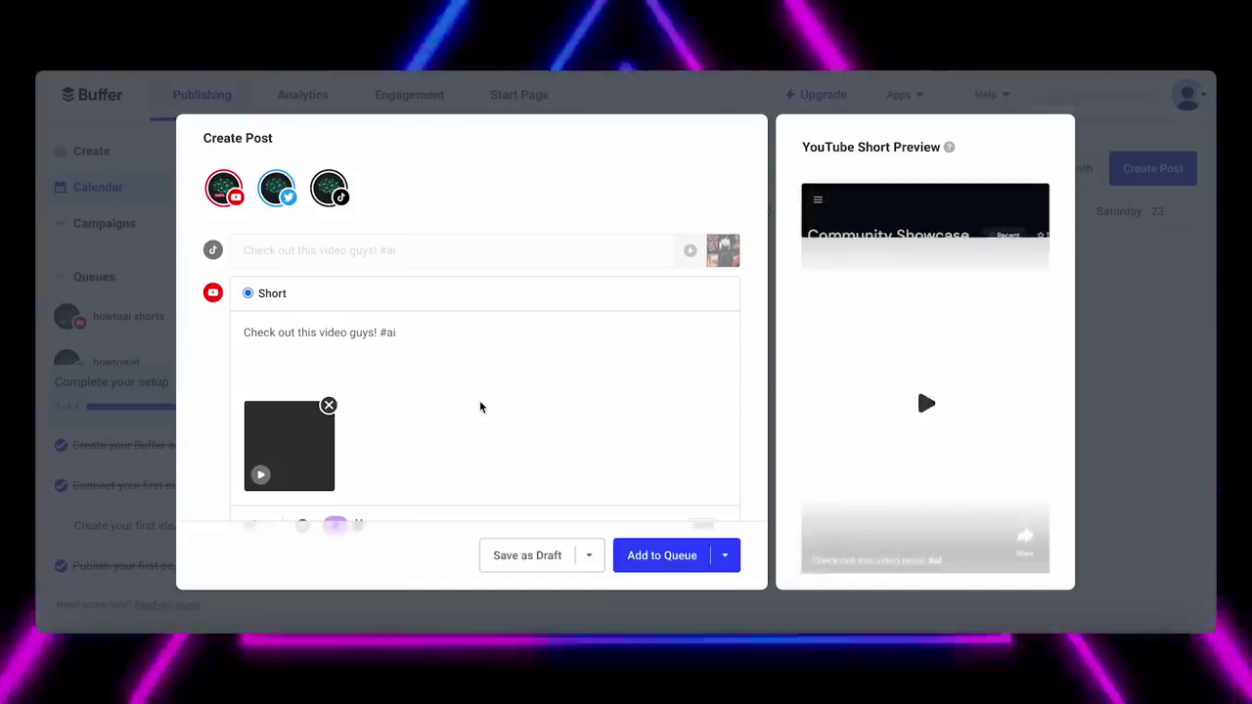